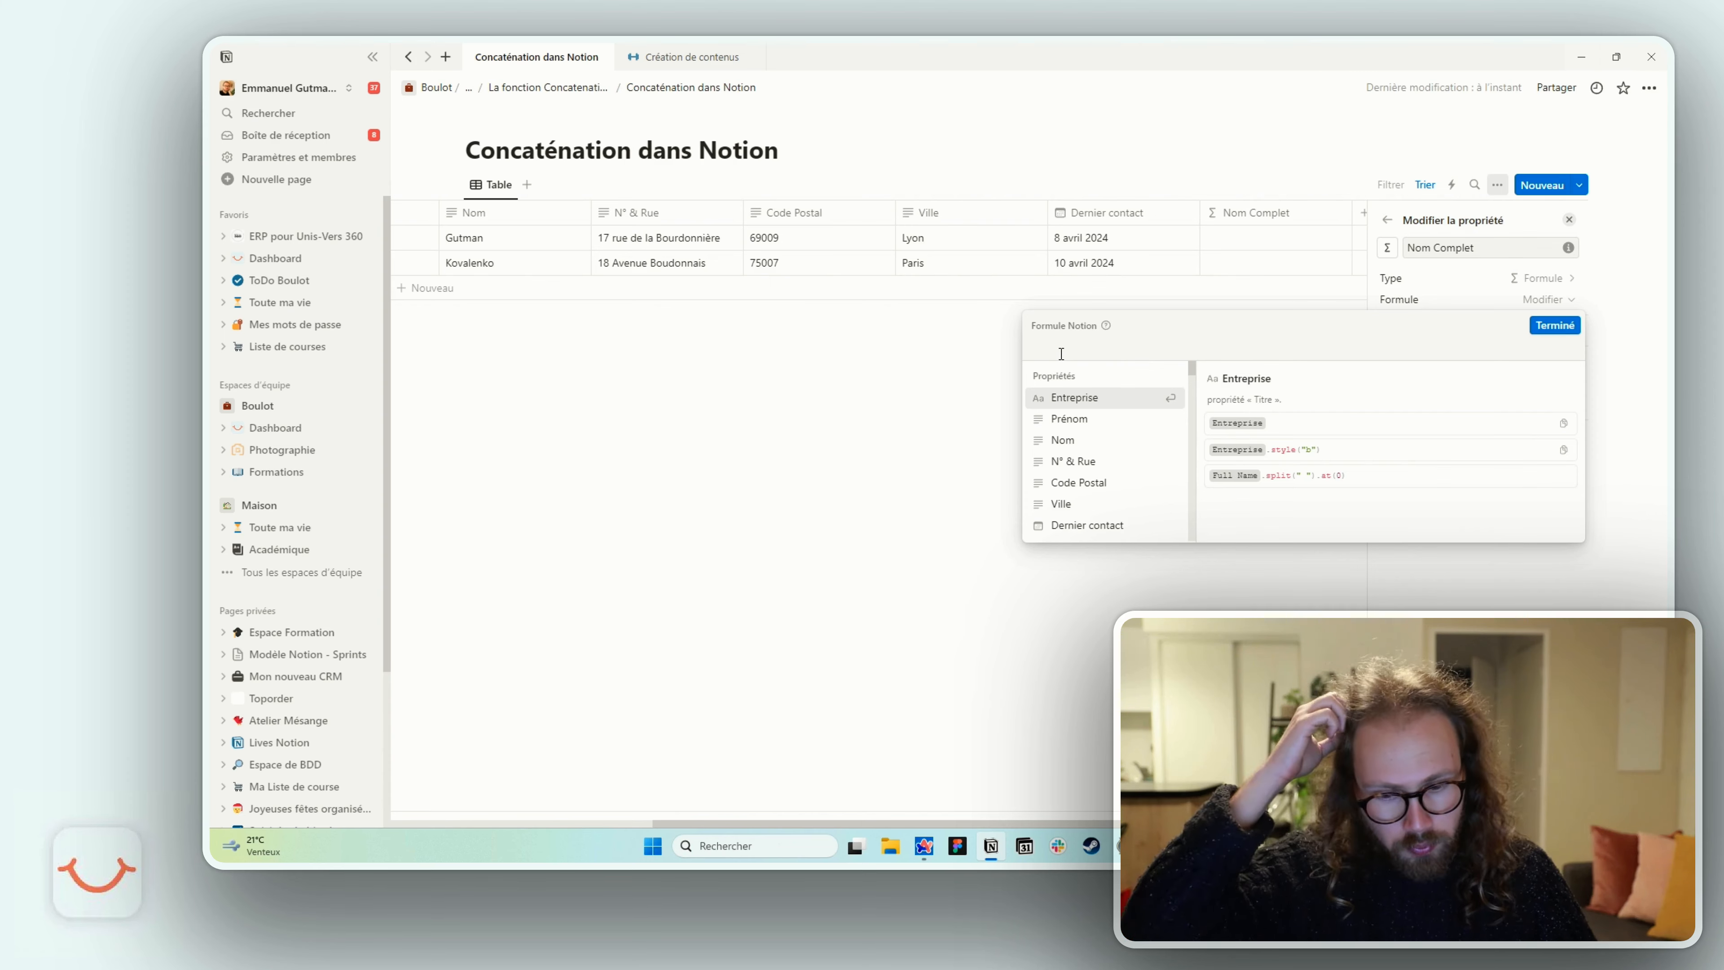
type("concat")
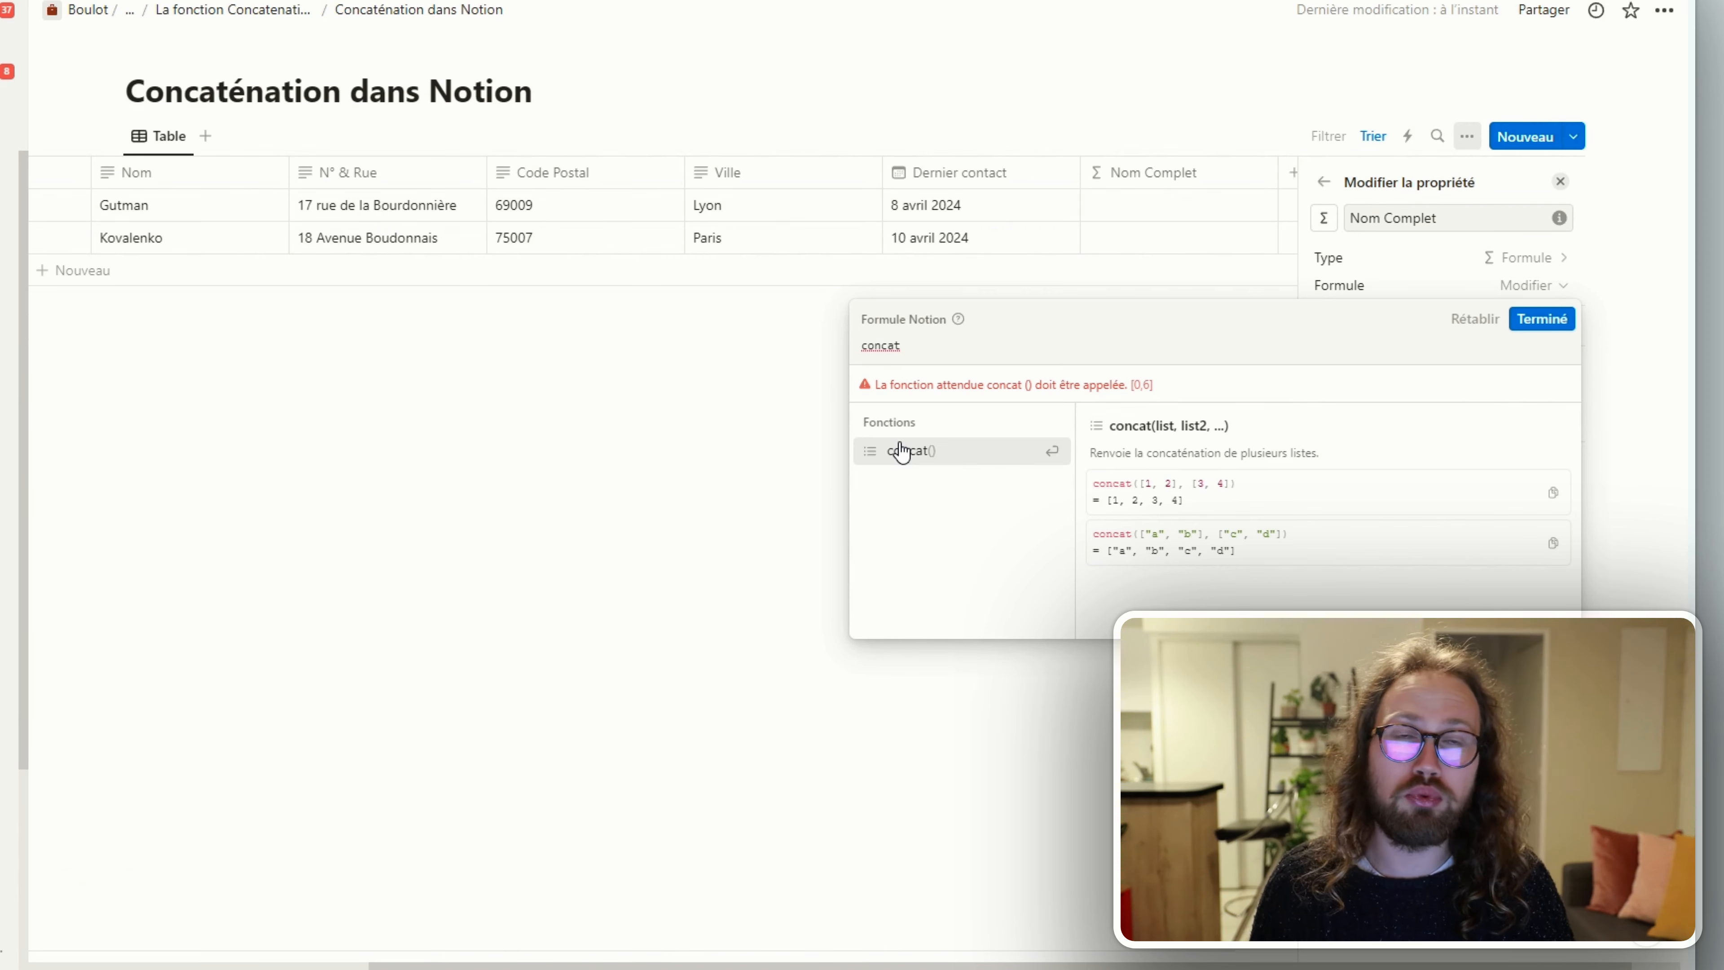
key("ctrl+a")
key("BackSpace")
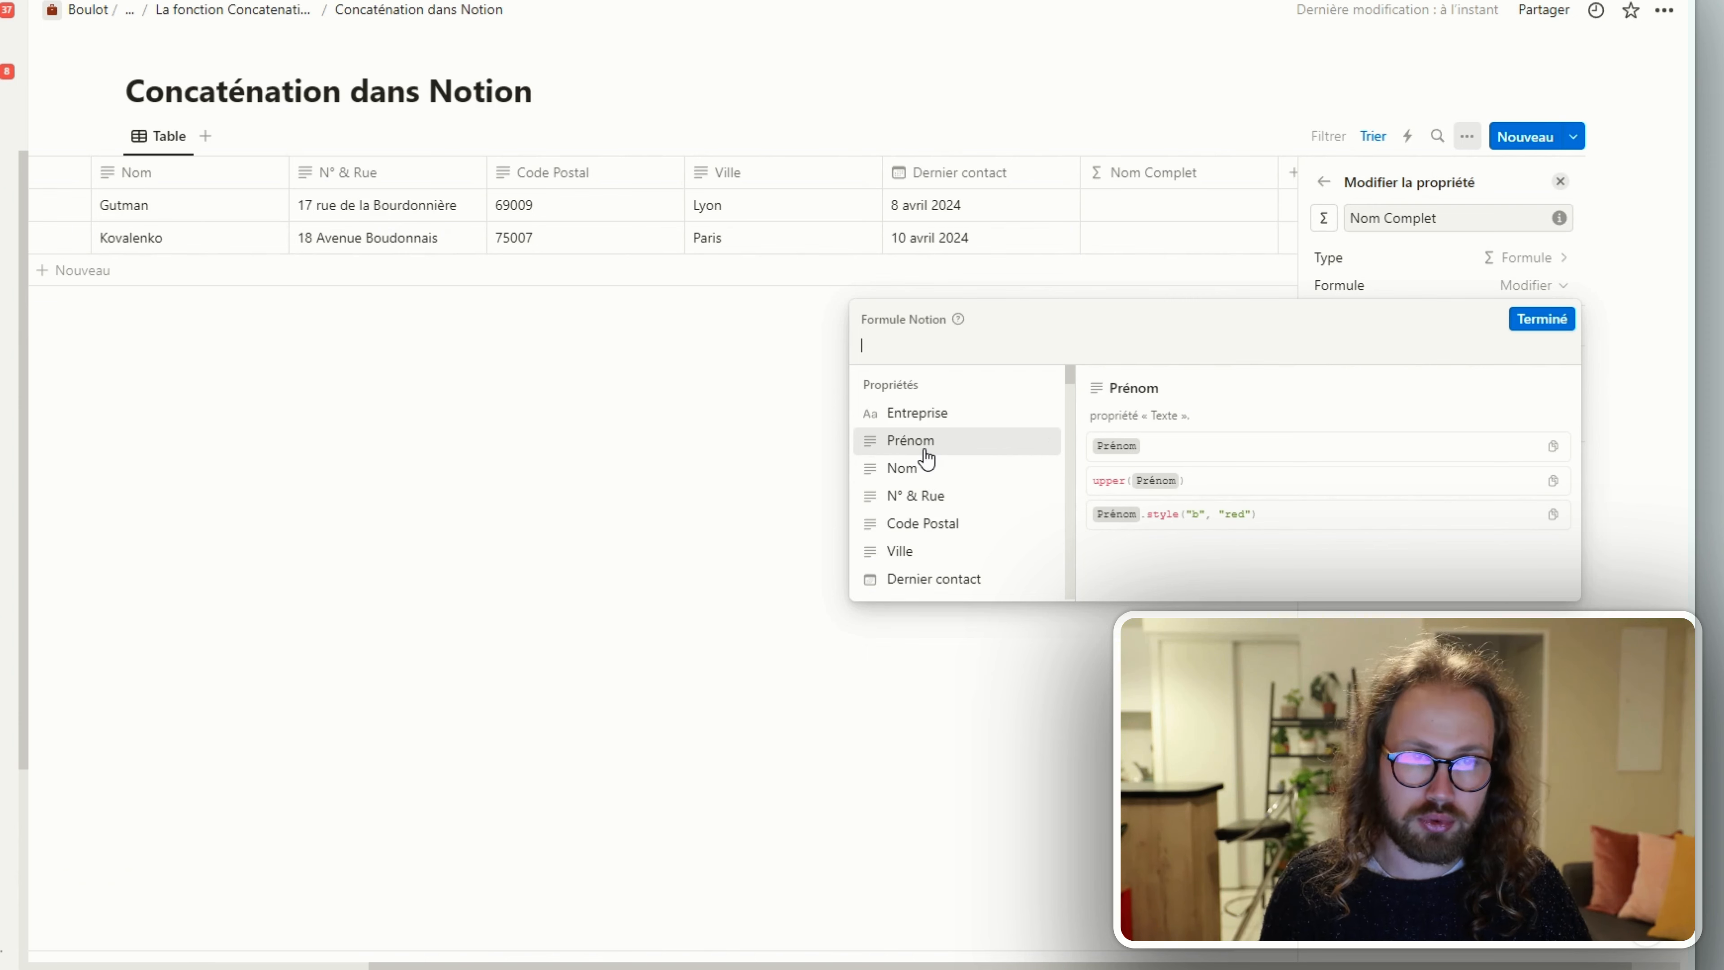
Step: Set the Nom Complet formula to Prénom+Nom and save it
left_click(926, 450)
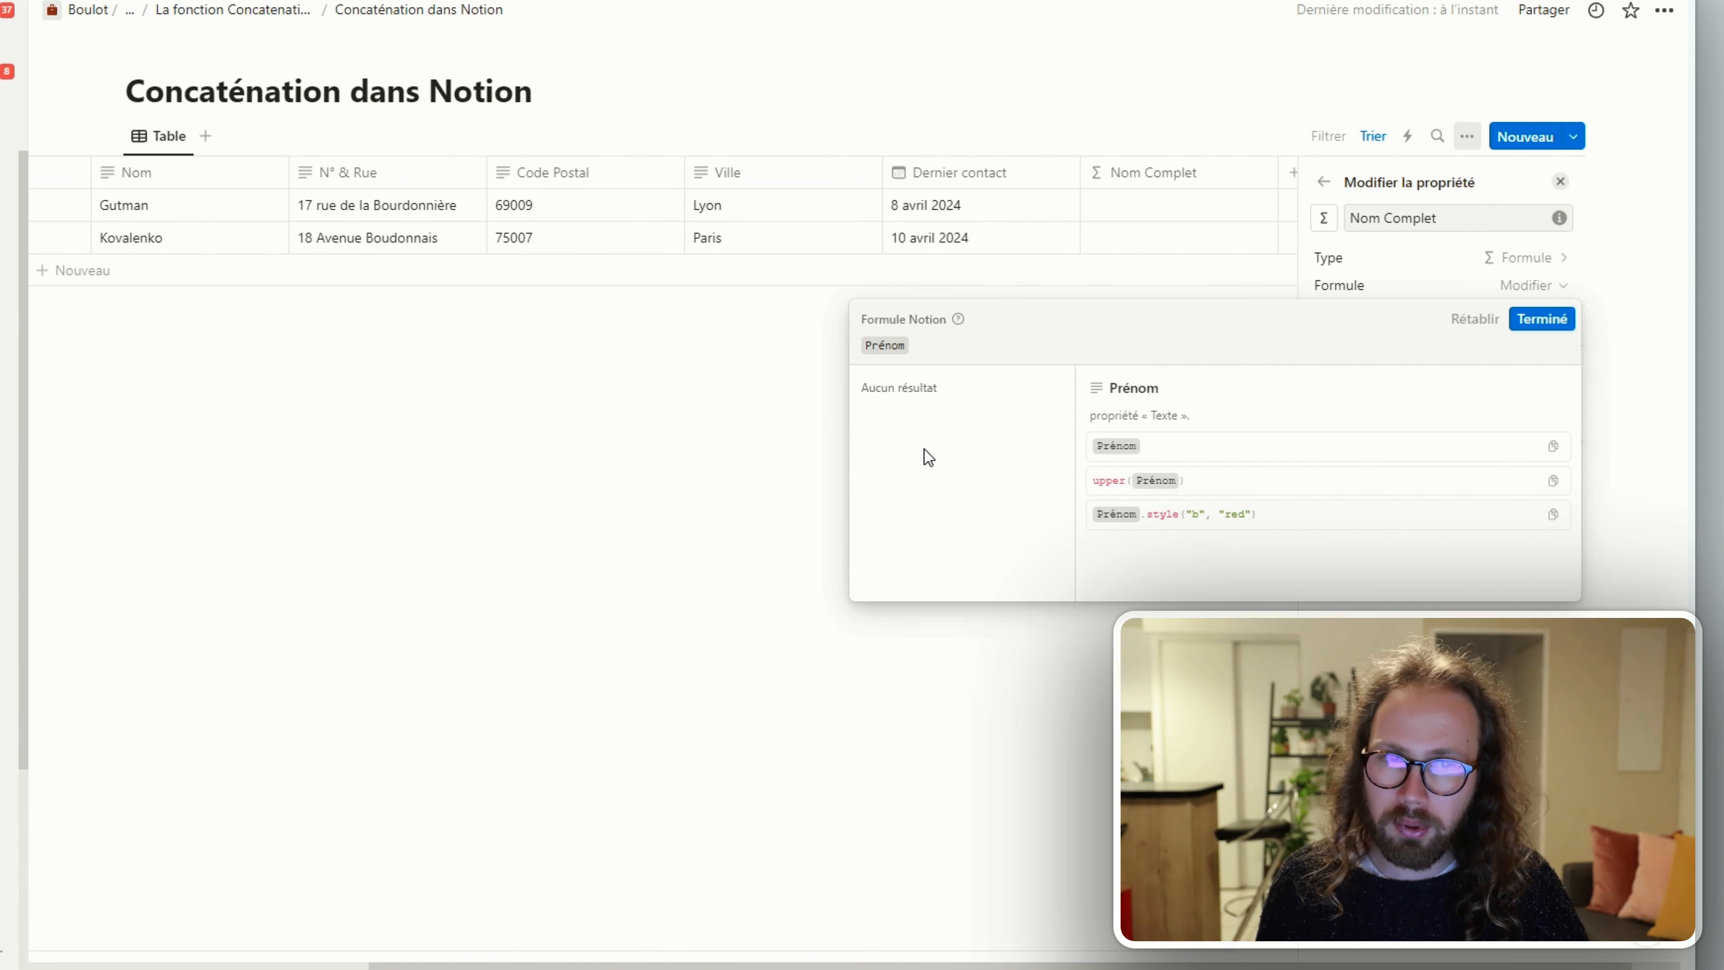
type("+")
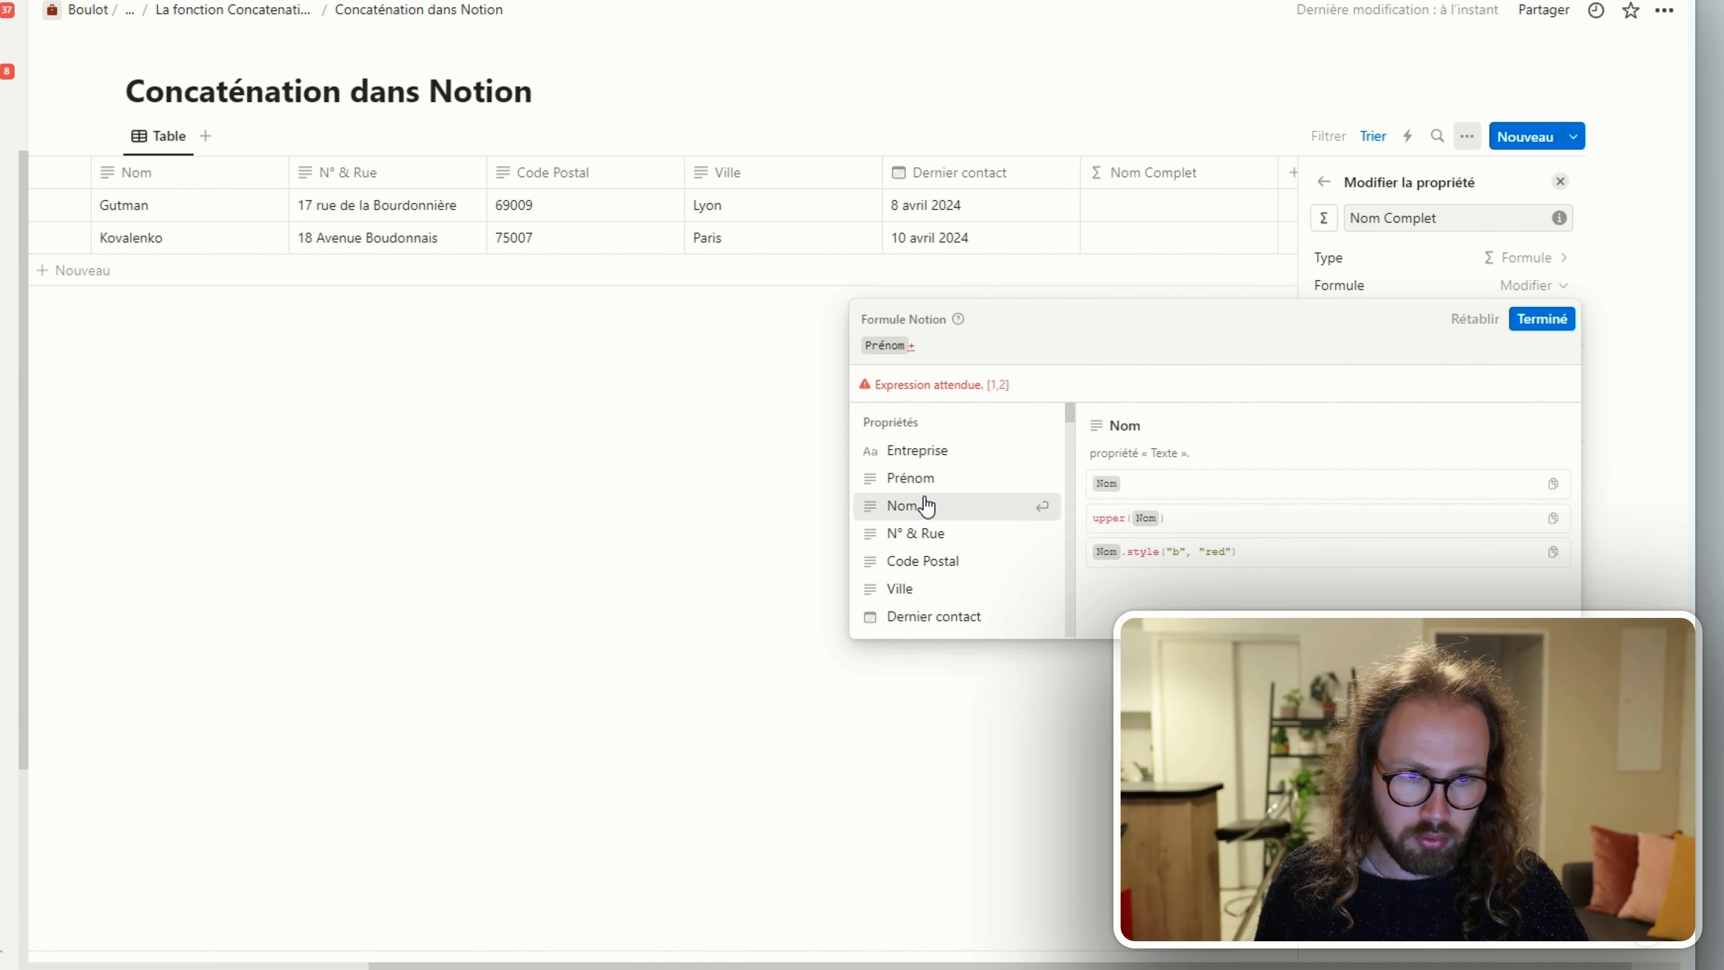
left_click(929, 505)
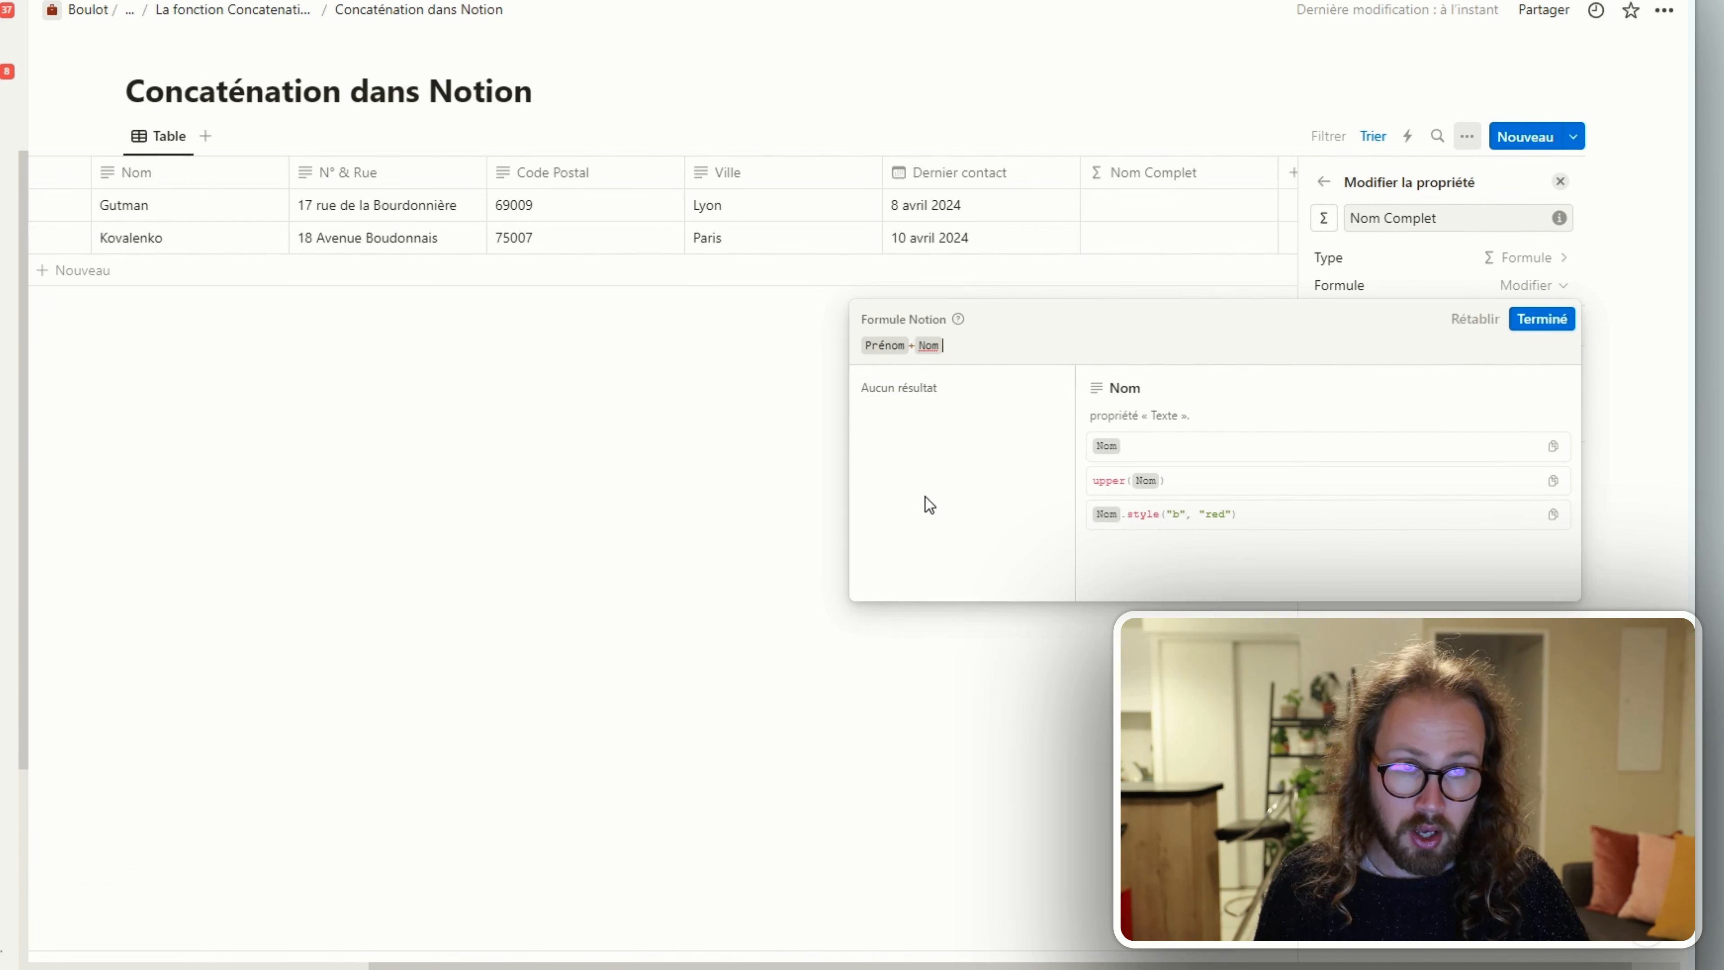
left_click(1542, 320)
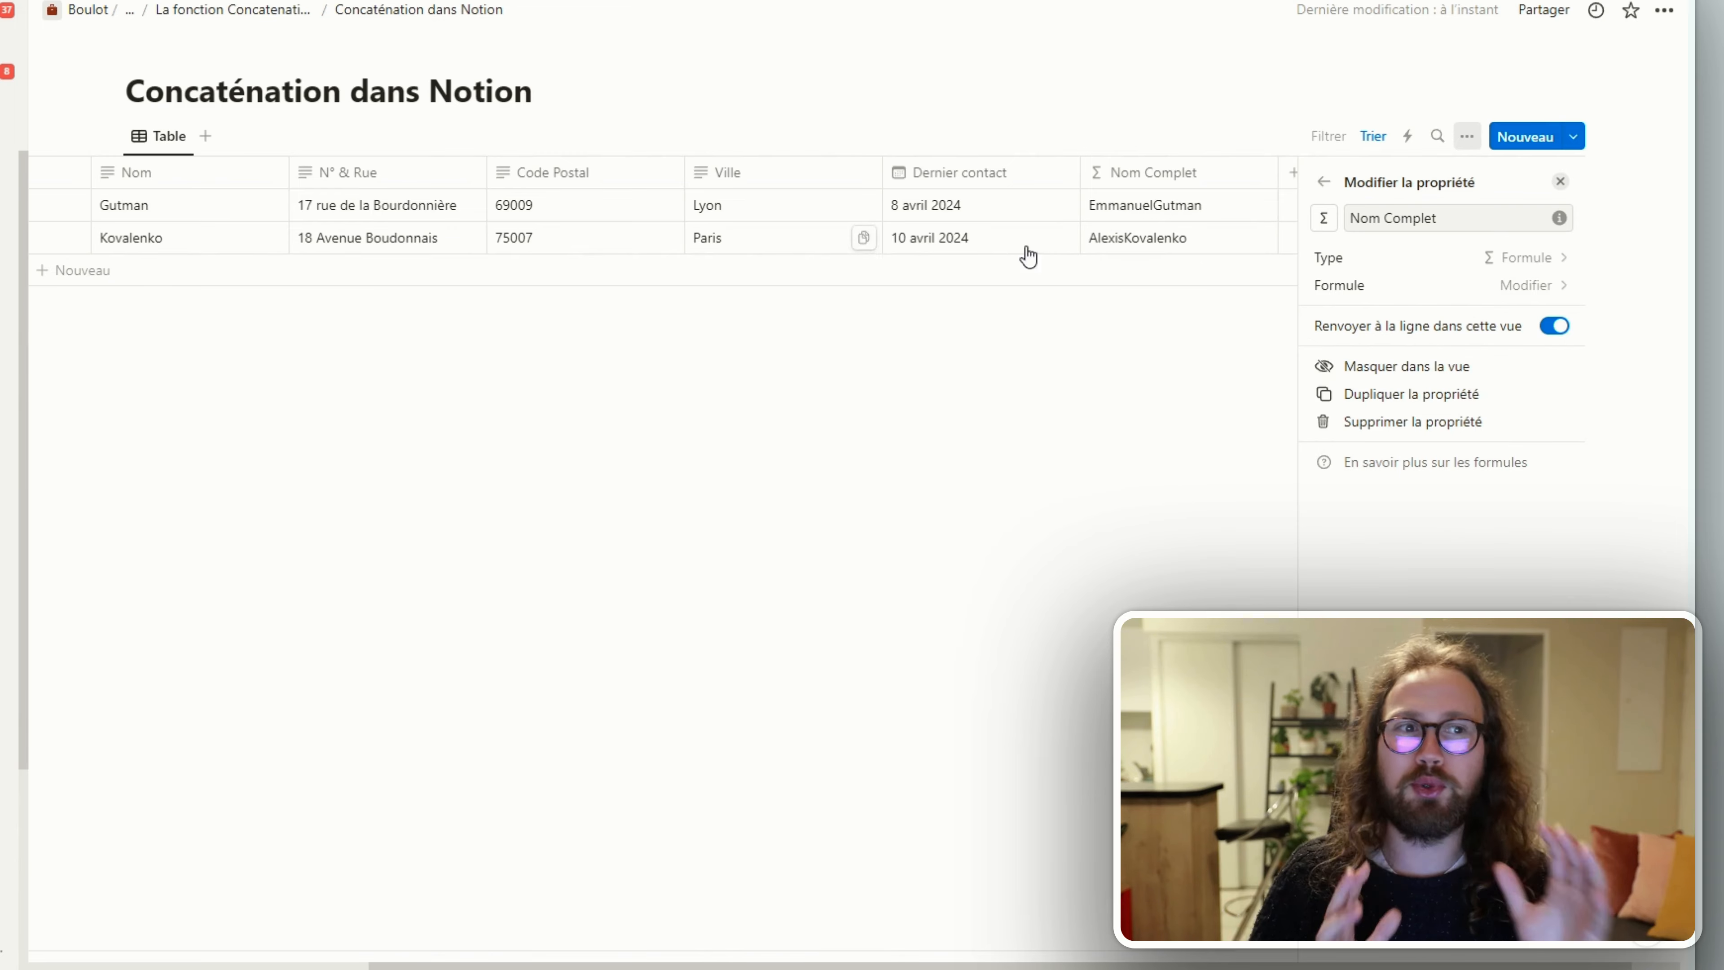
Step: Reopen the Nom Complet formula and try adding the unquoted text inhorinhiornth after Nom
left_click(1451, 287)
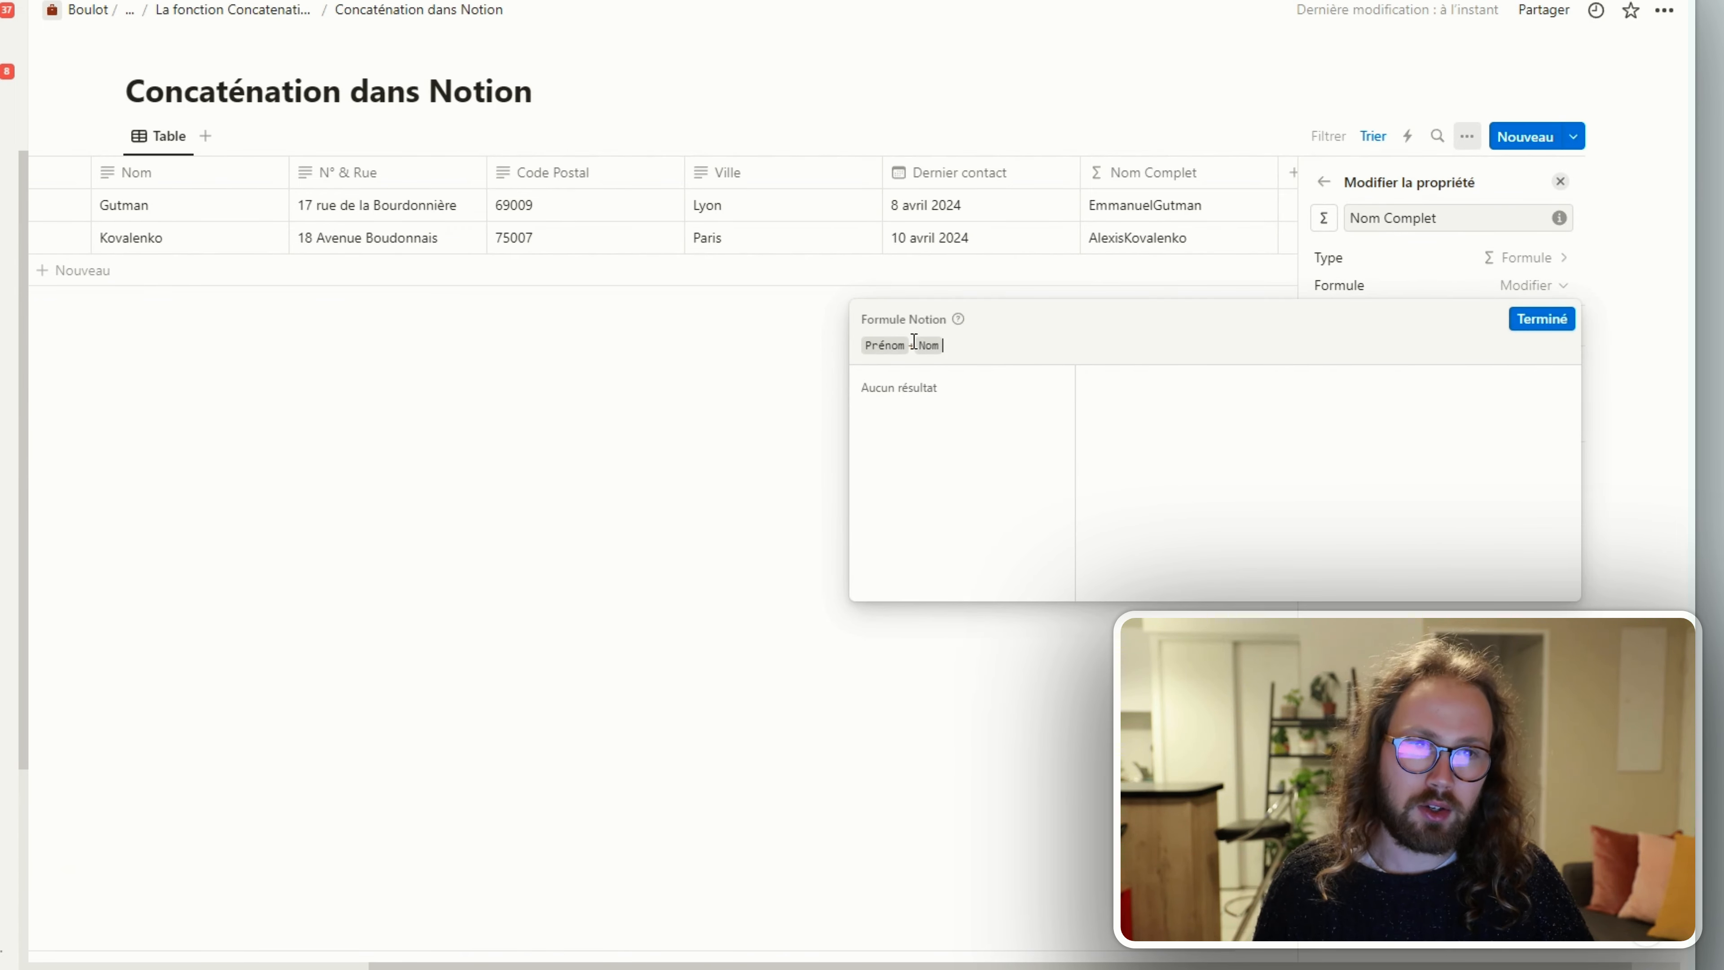
left_click(1003, 341)
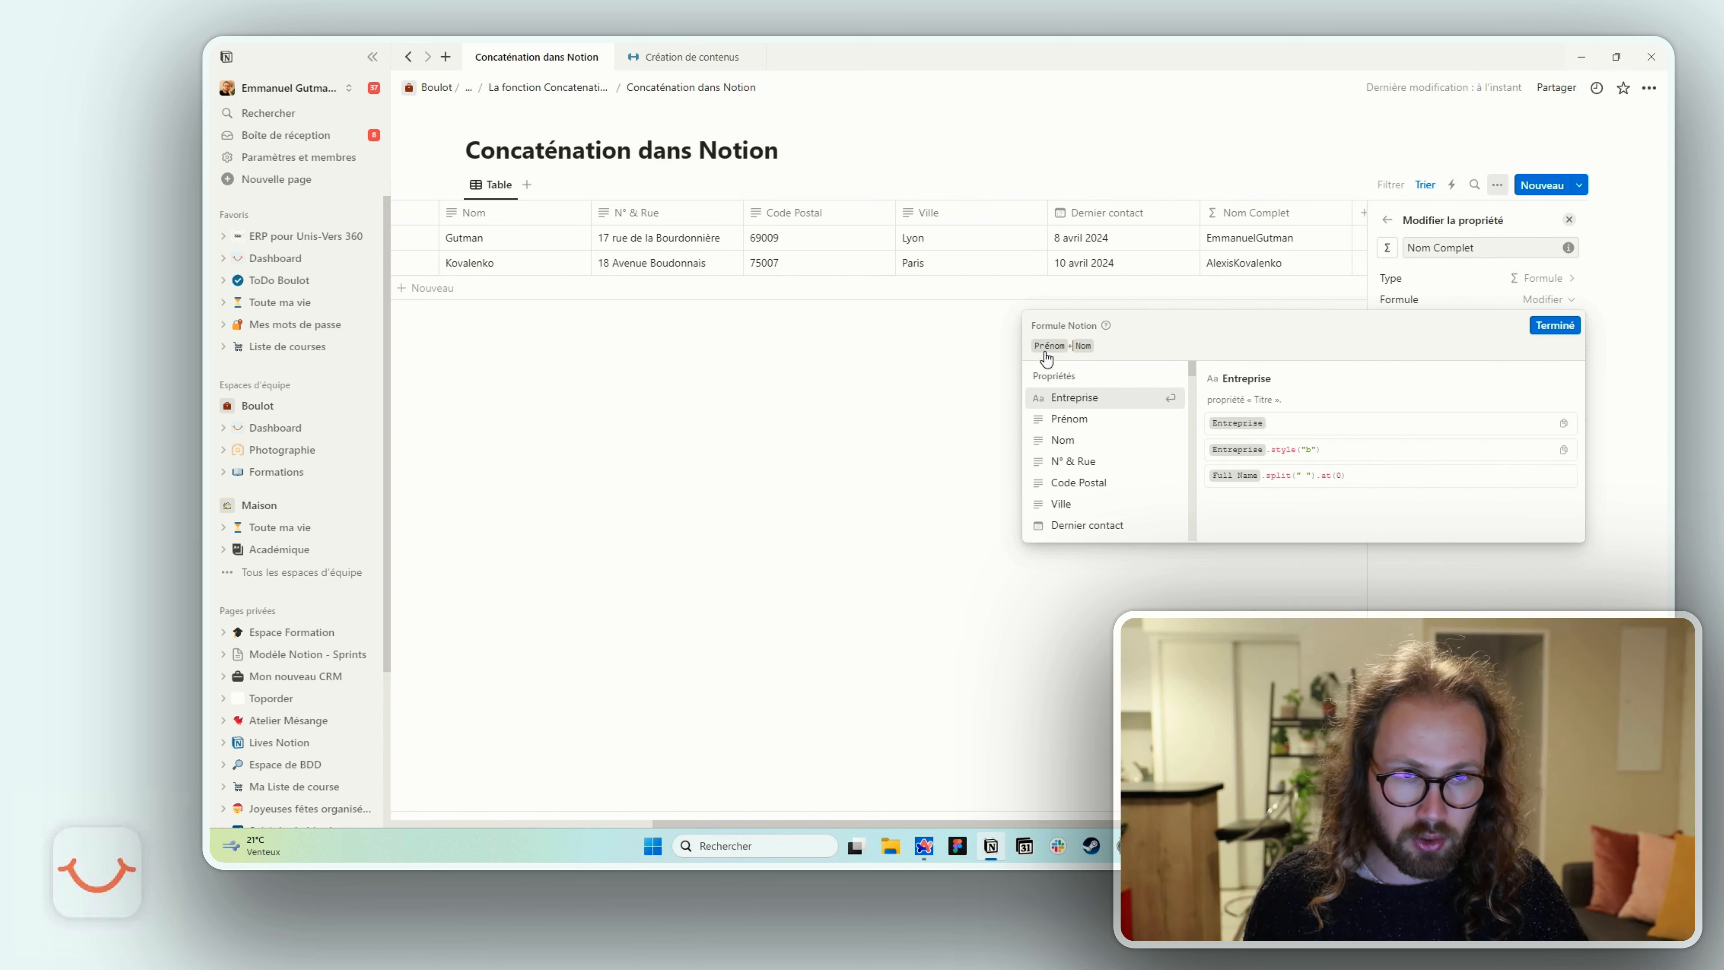
left_click(1138, 344)
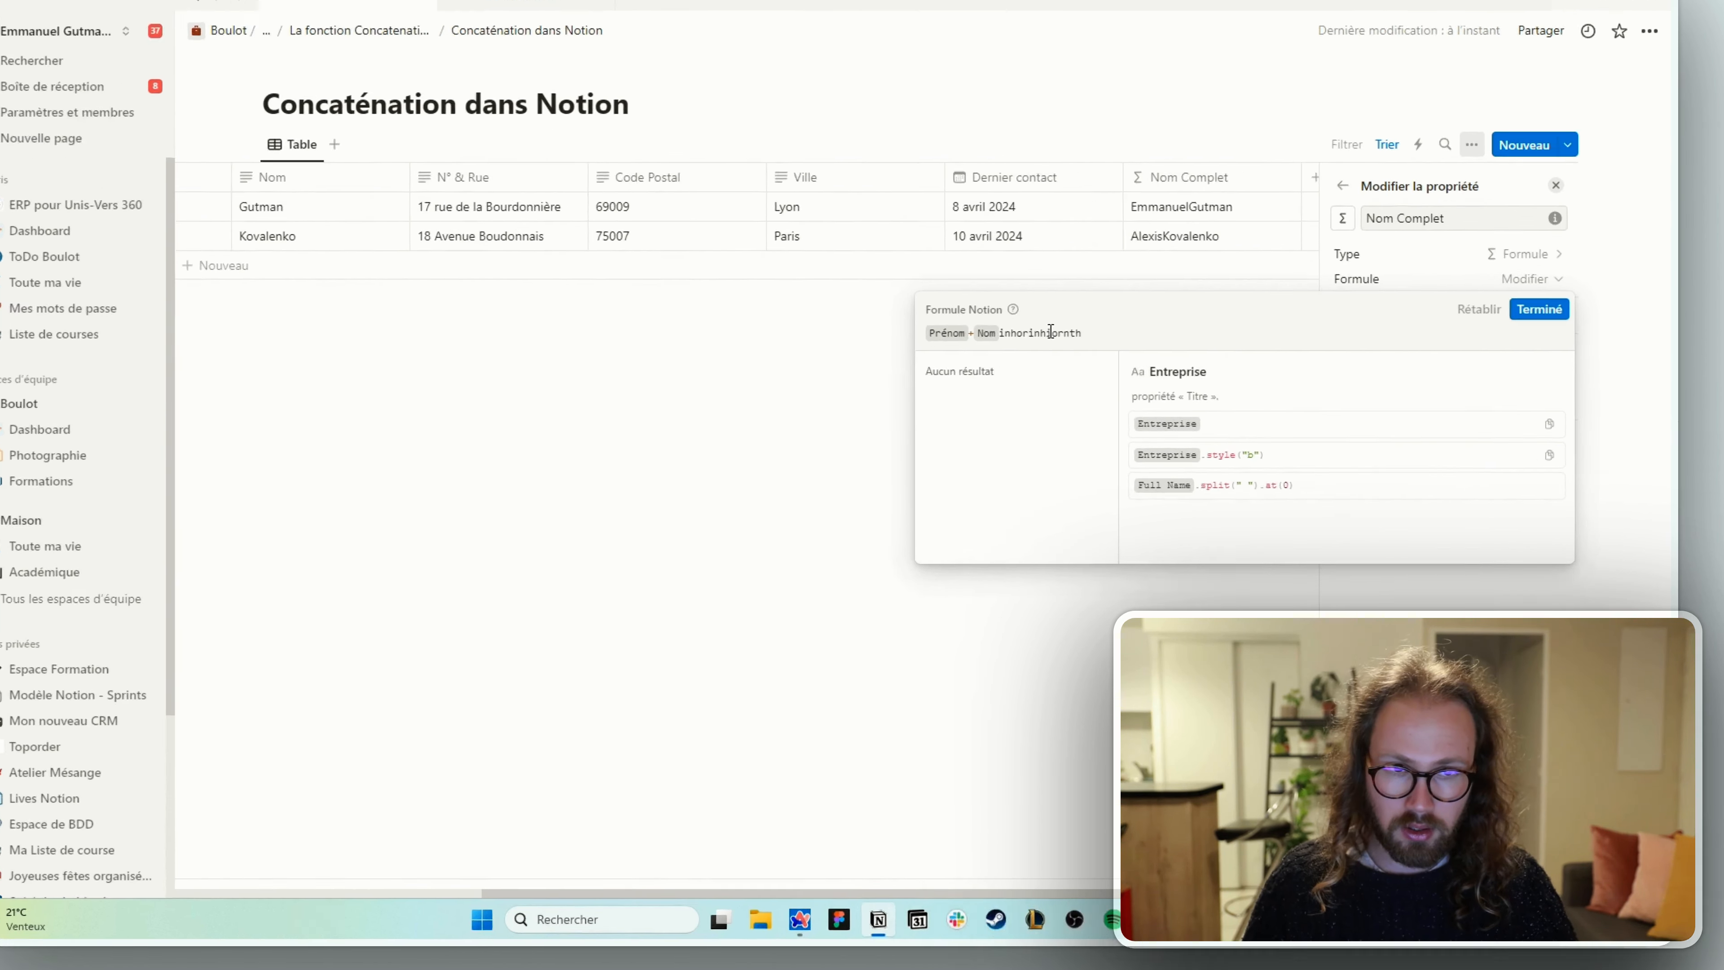
key("BackSpace")
key("BackSpace")
key("BackSpace")
key("BackSpace")
key("BackSpace")
key("BackSpace")
key("BackSpace")
key("BackSpace")
key("BackSpace")
key("BackSpace")
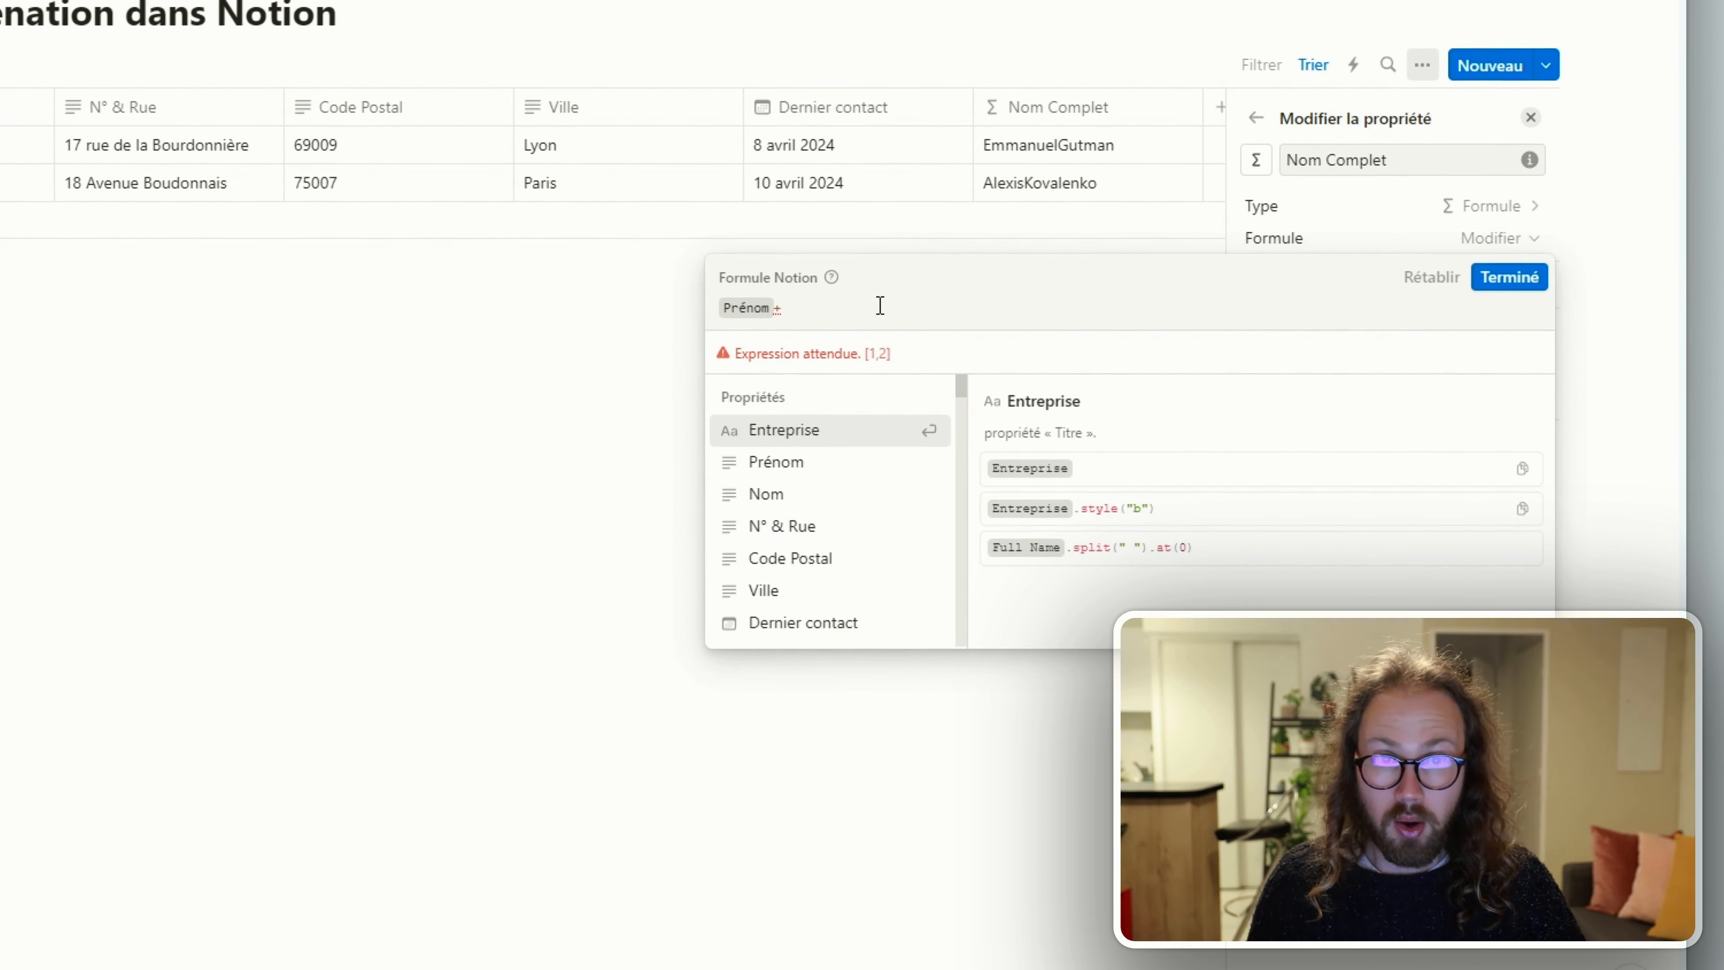
key("ctrl+z")
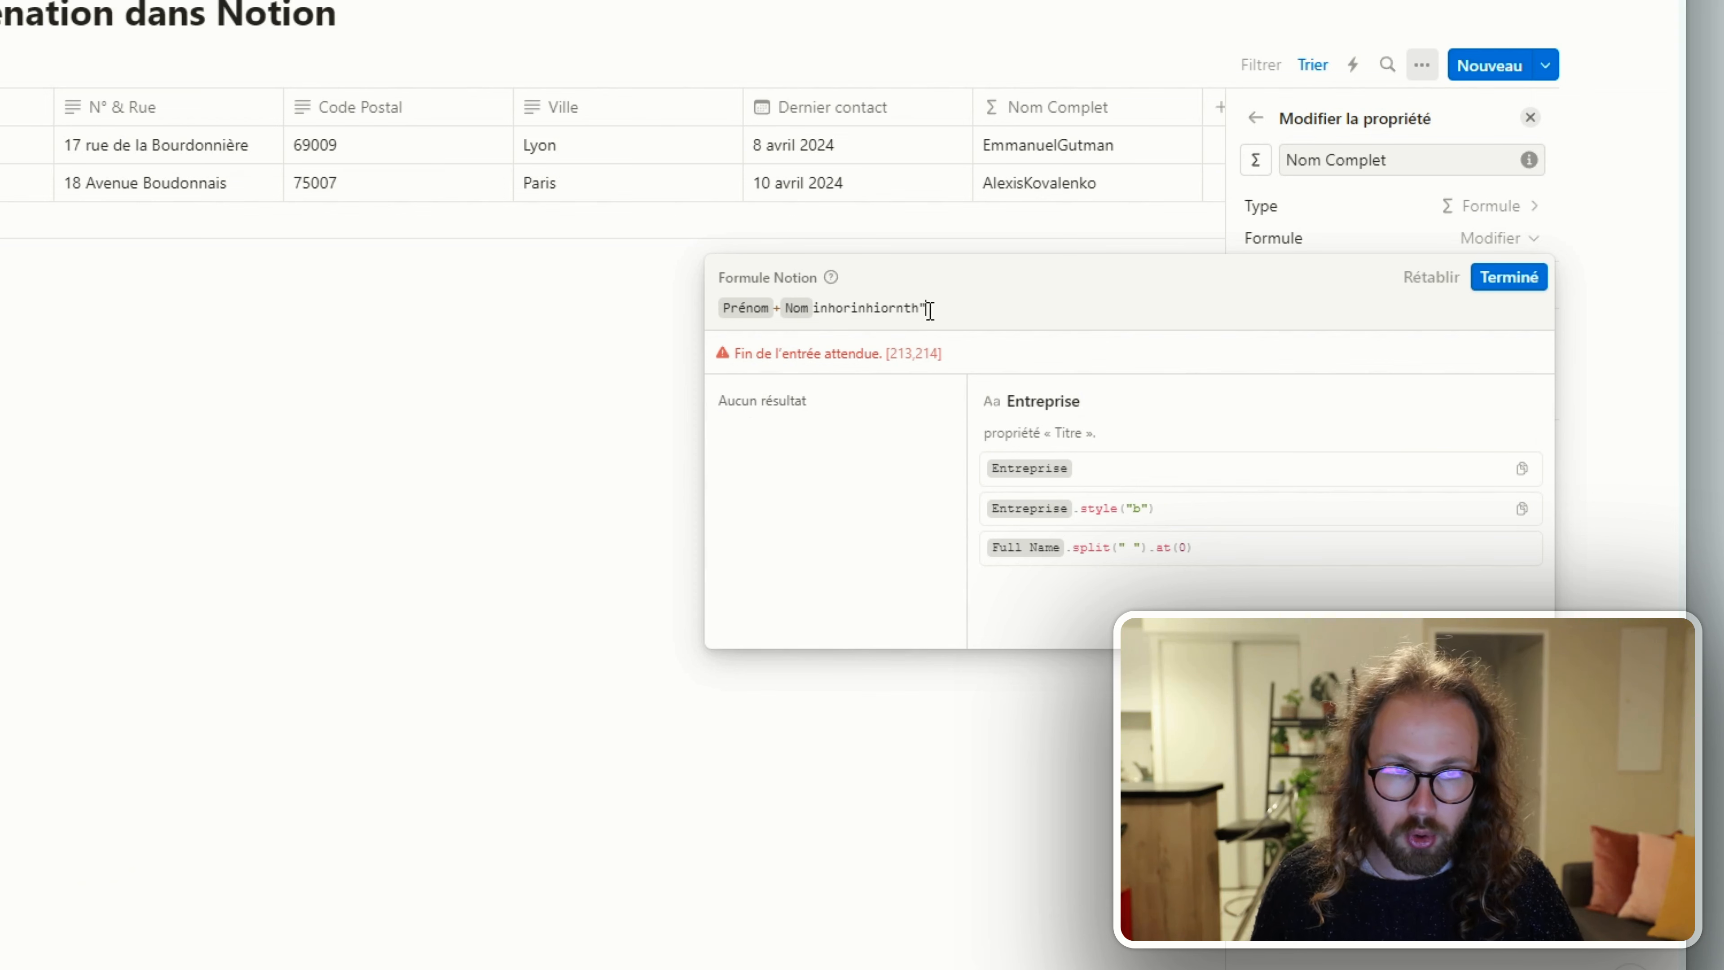
Step: Enclose inhorinhiornth in double quotes and join it to Nom with a plus sign in the Nom Complet formula
type("\"")
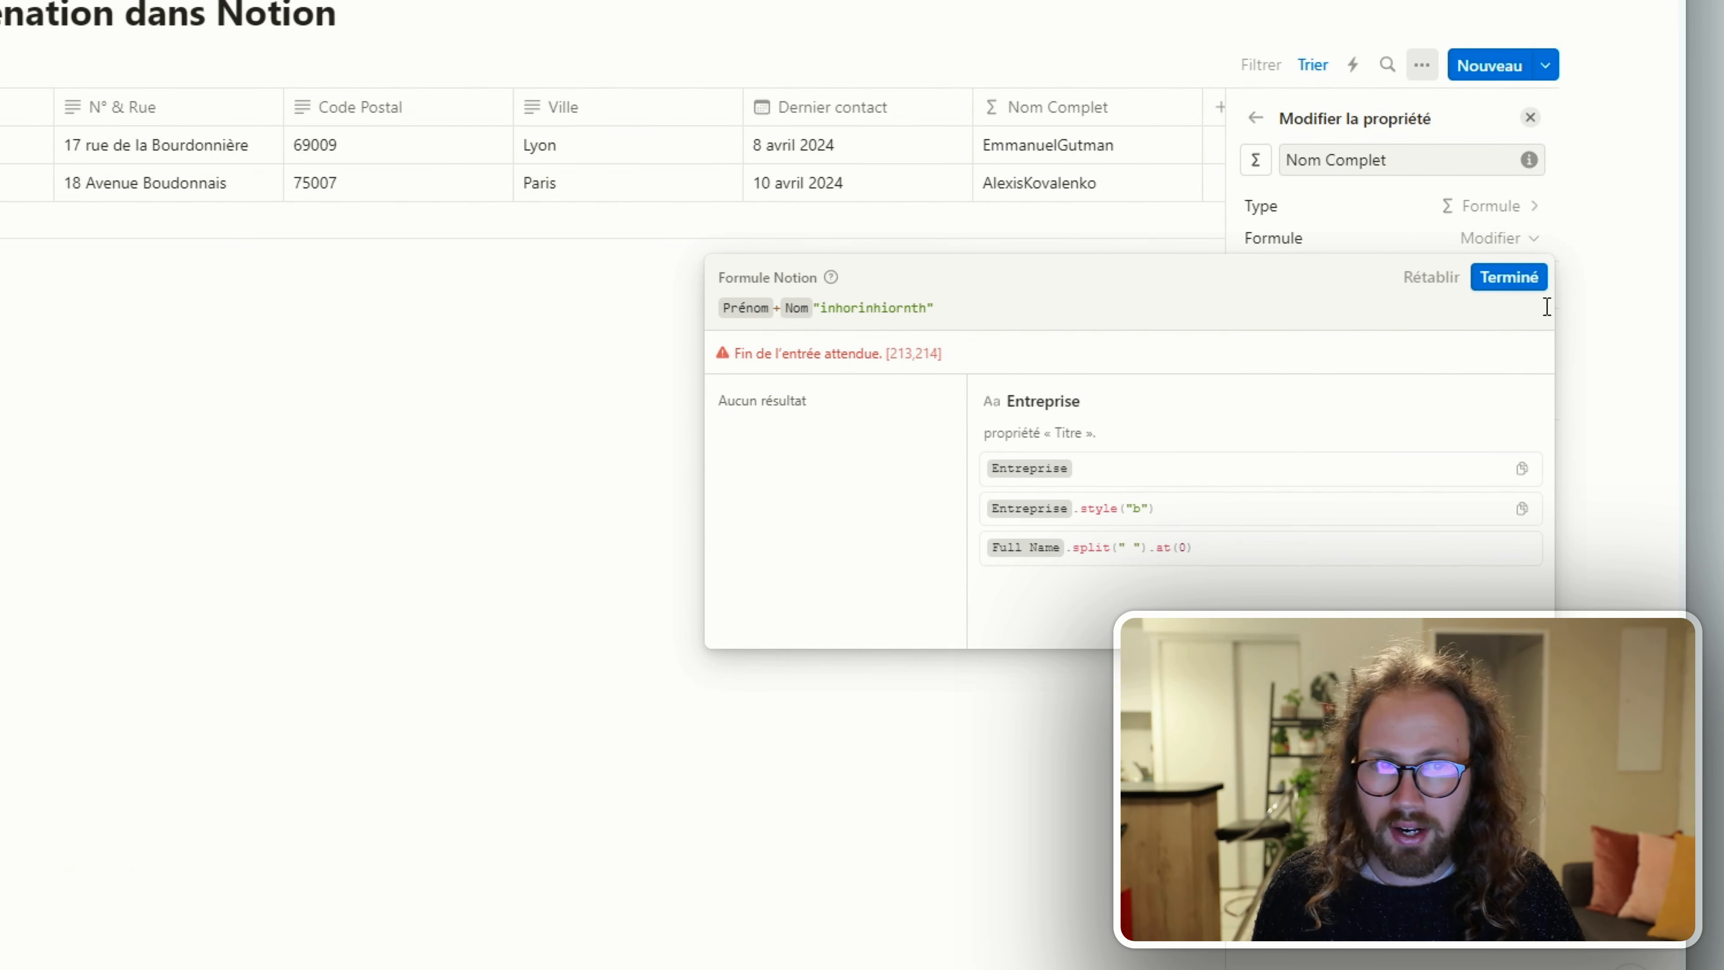
left_click(1533, 285)
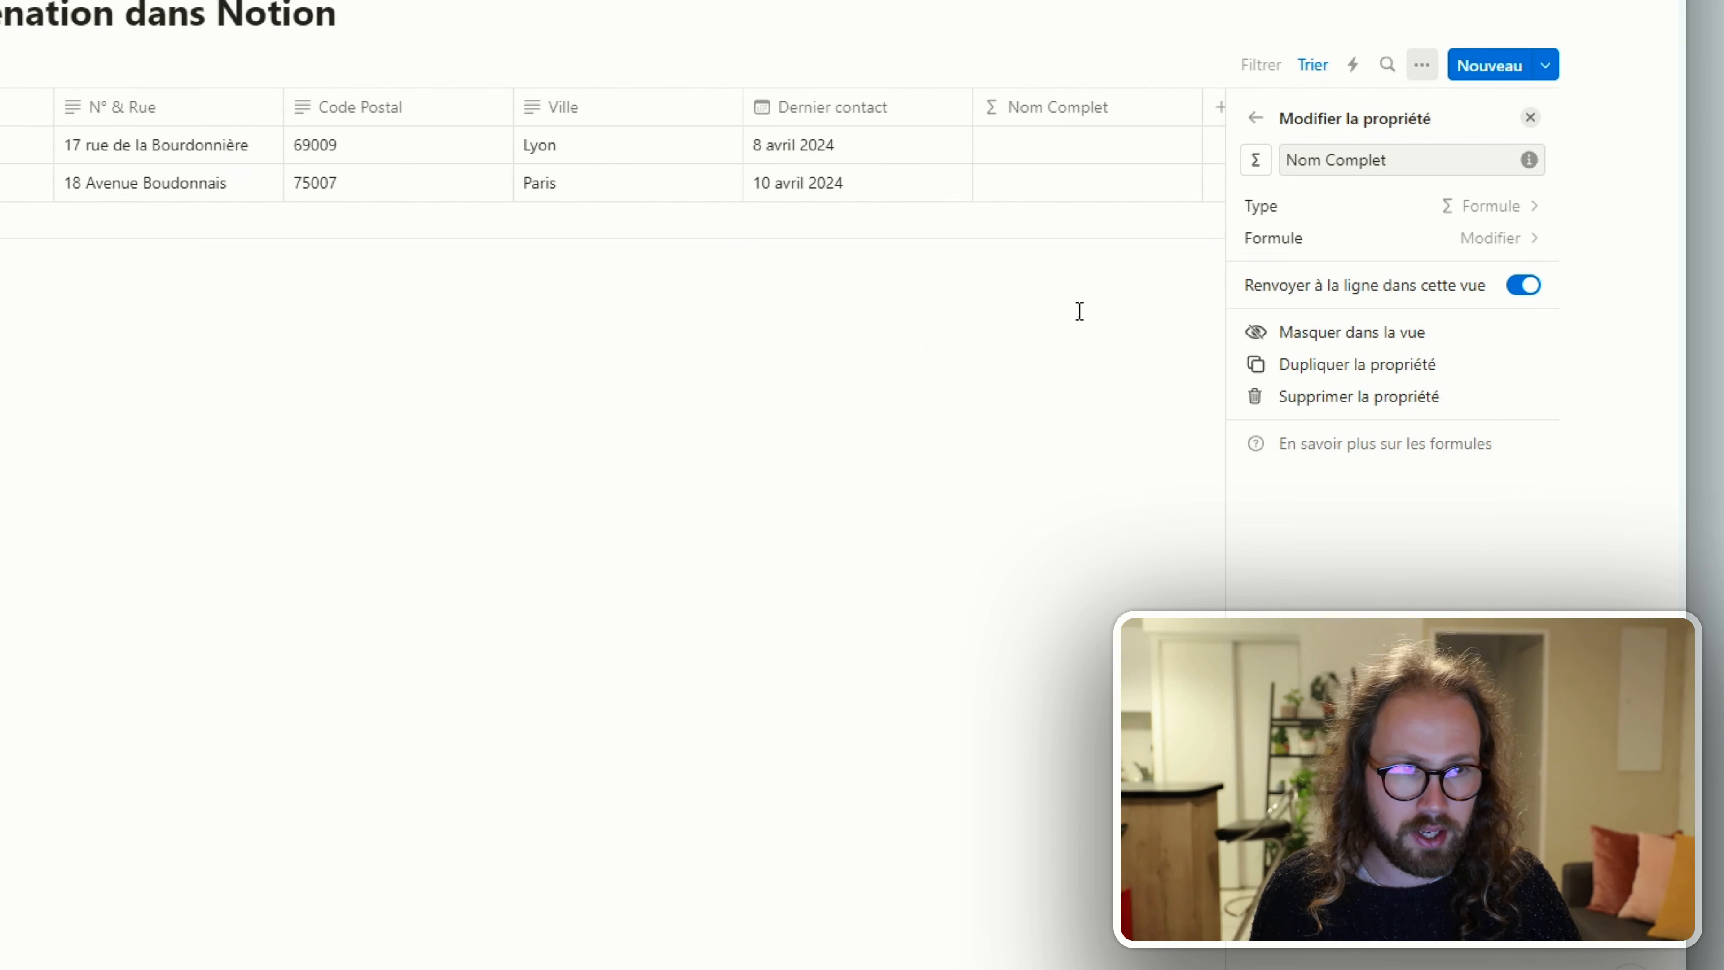
left_click(1089, 143)
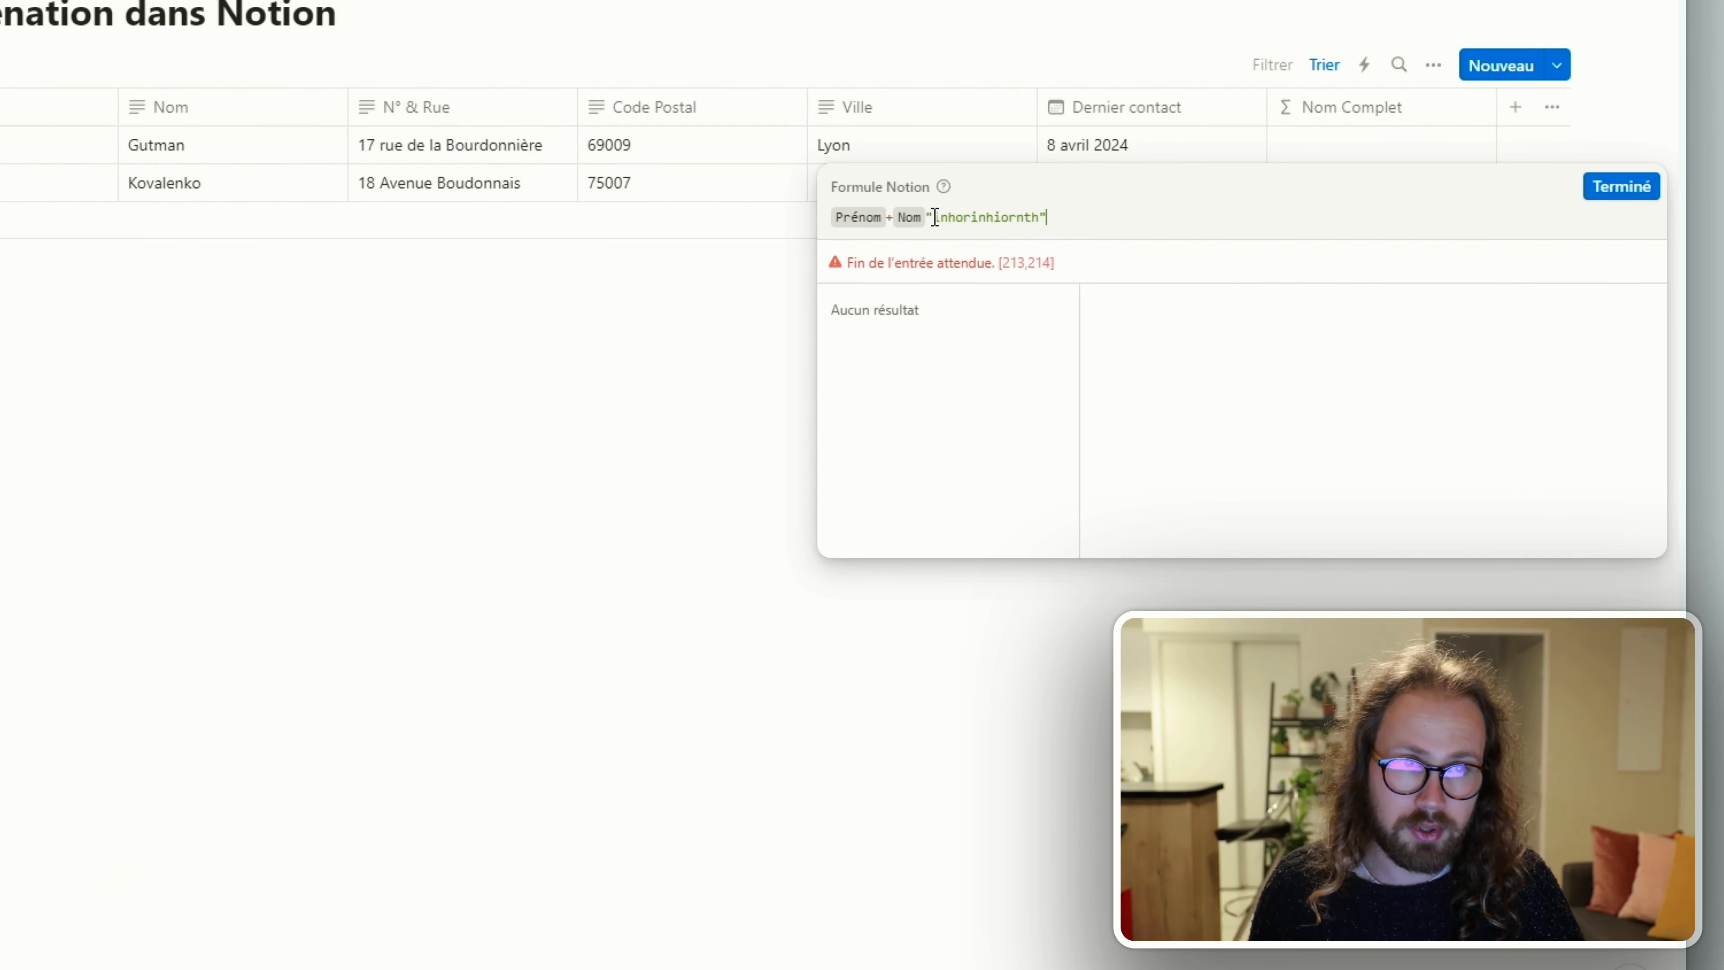
type("+")
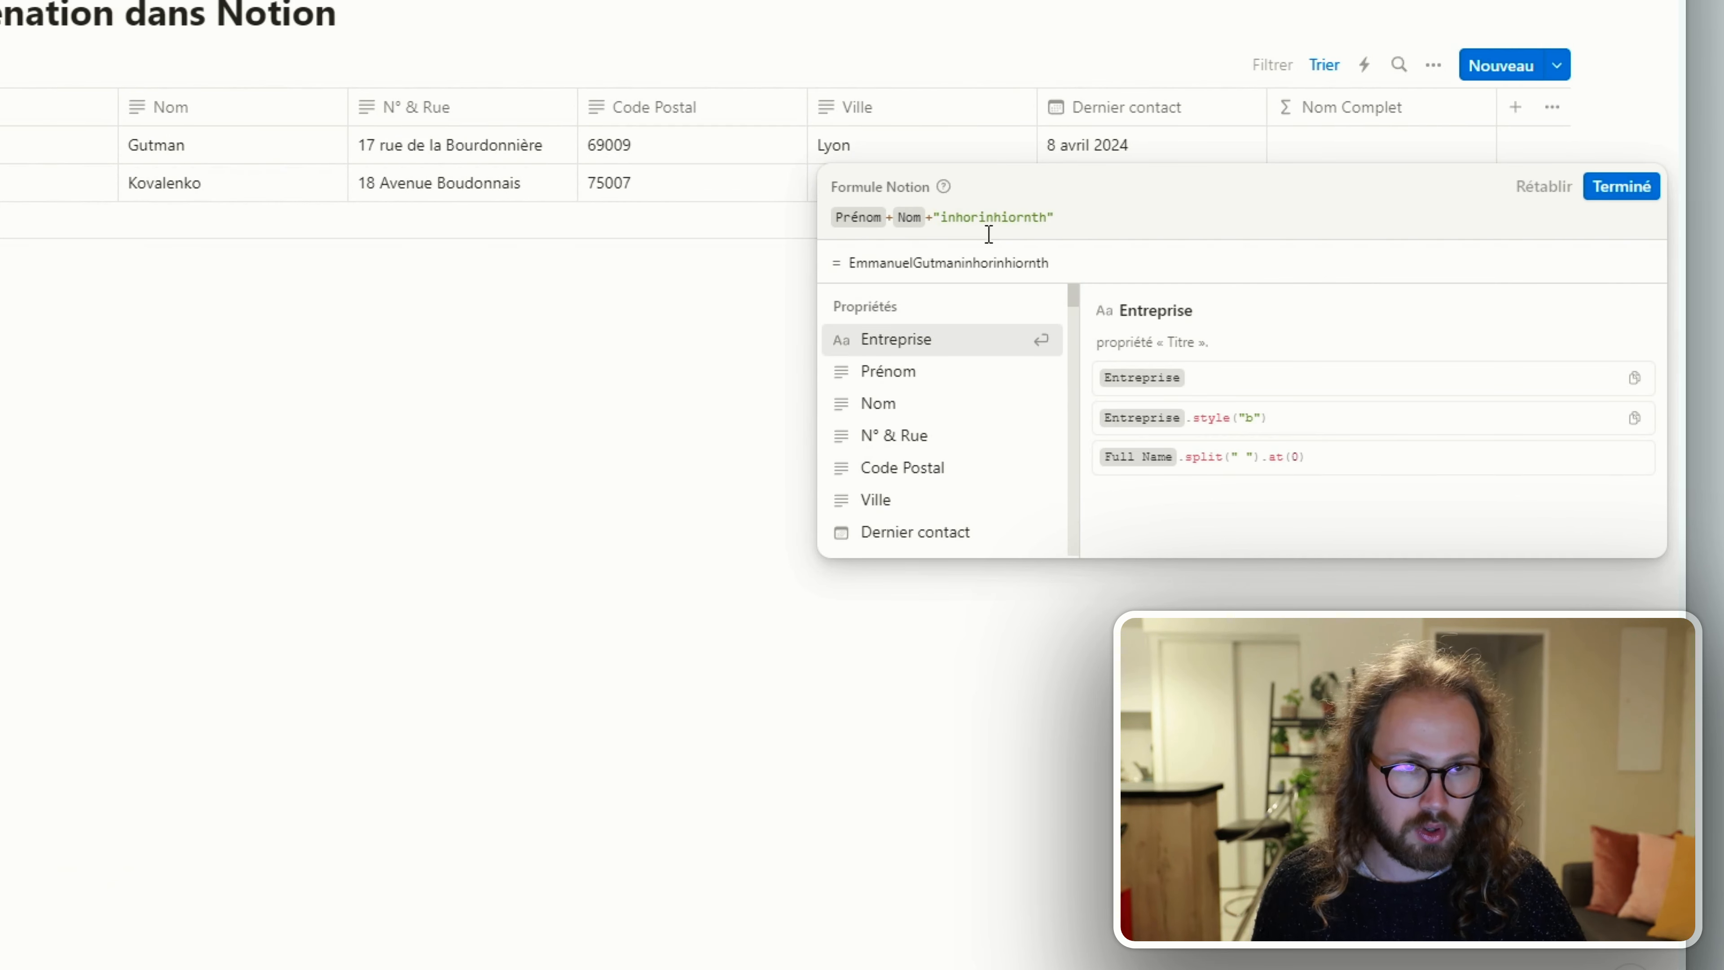
Step: Remove the quoted text after Nom, change the formula to Prénom+" "+Nom and save it
left_click_drag(1086, 217, 940, 224)
key("BackSpace")
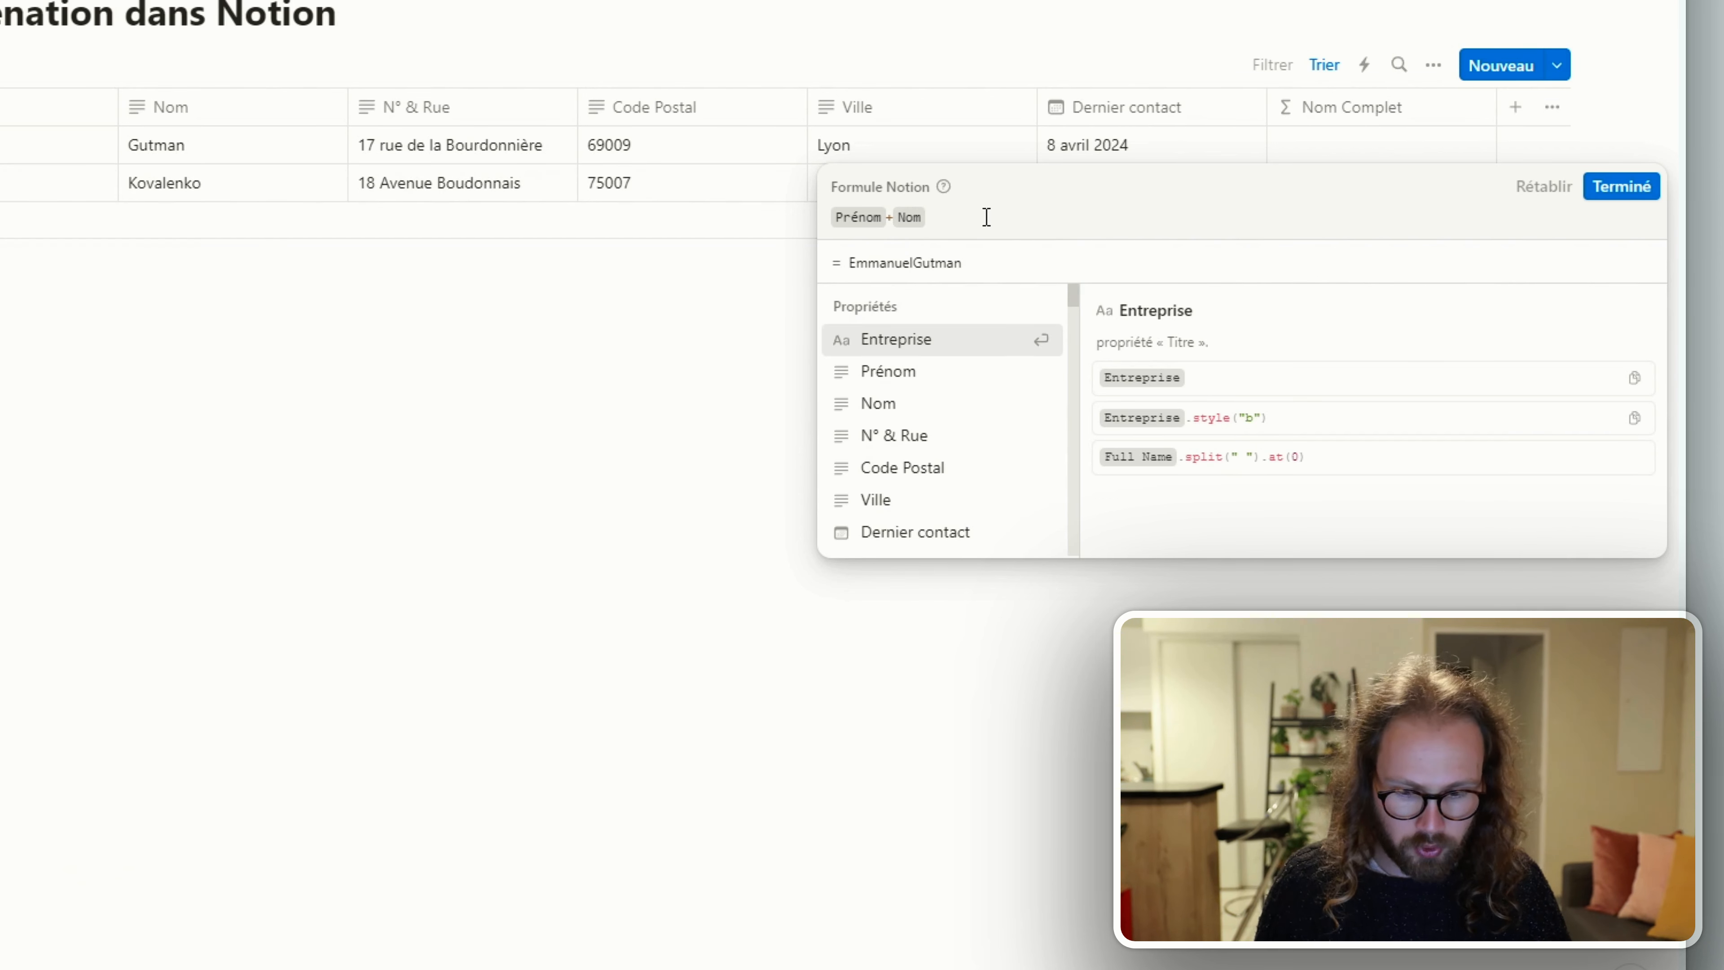
type("\" \"")
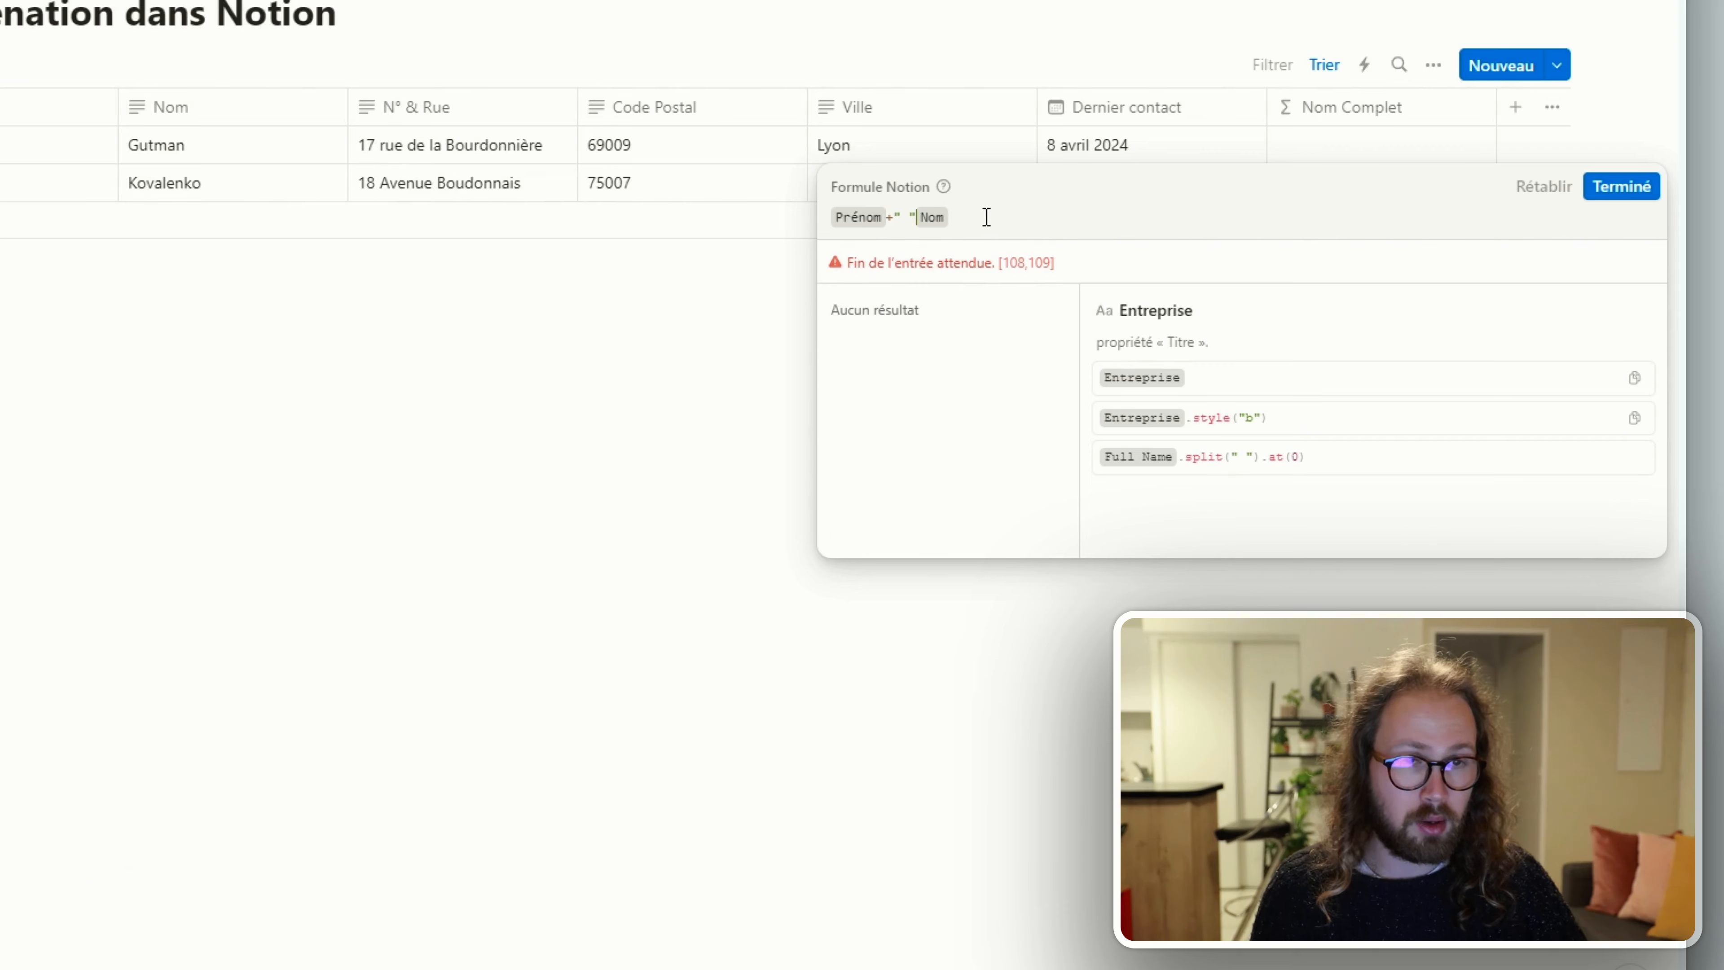
type("+")
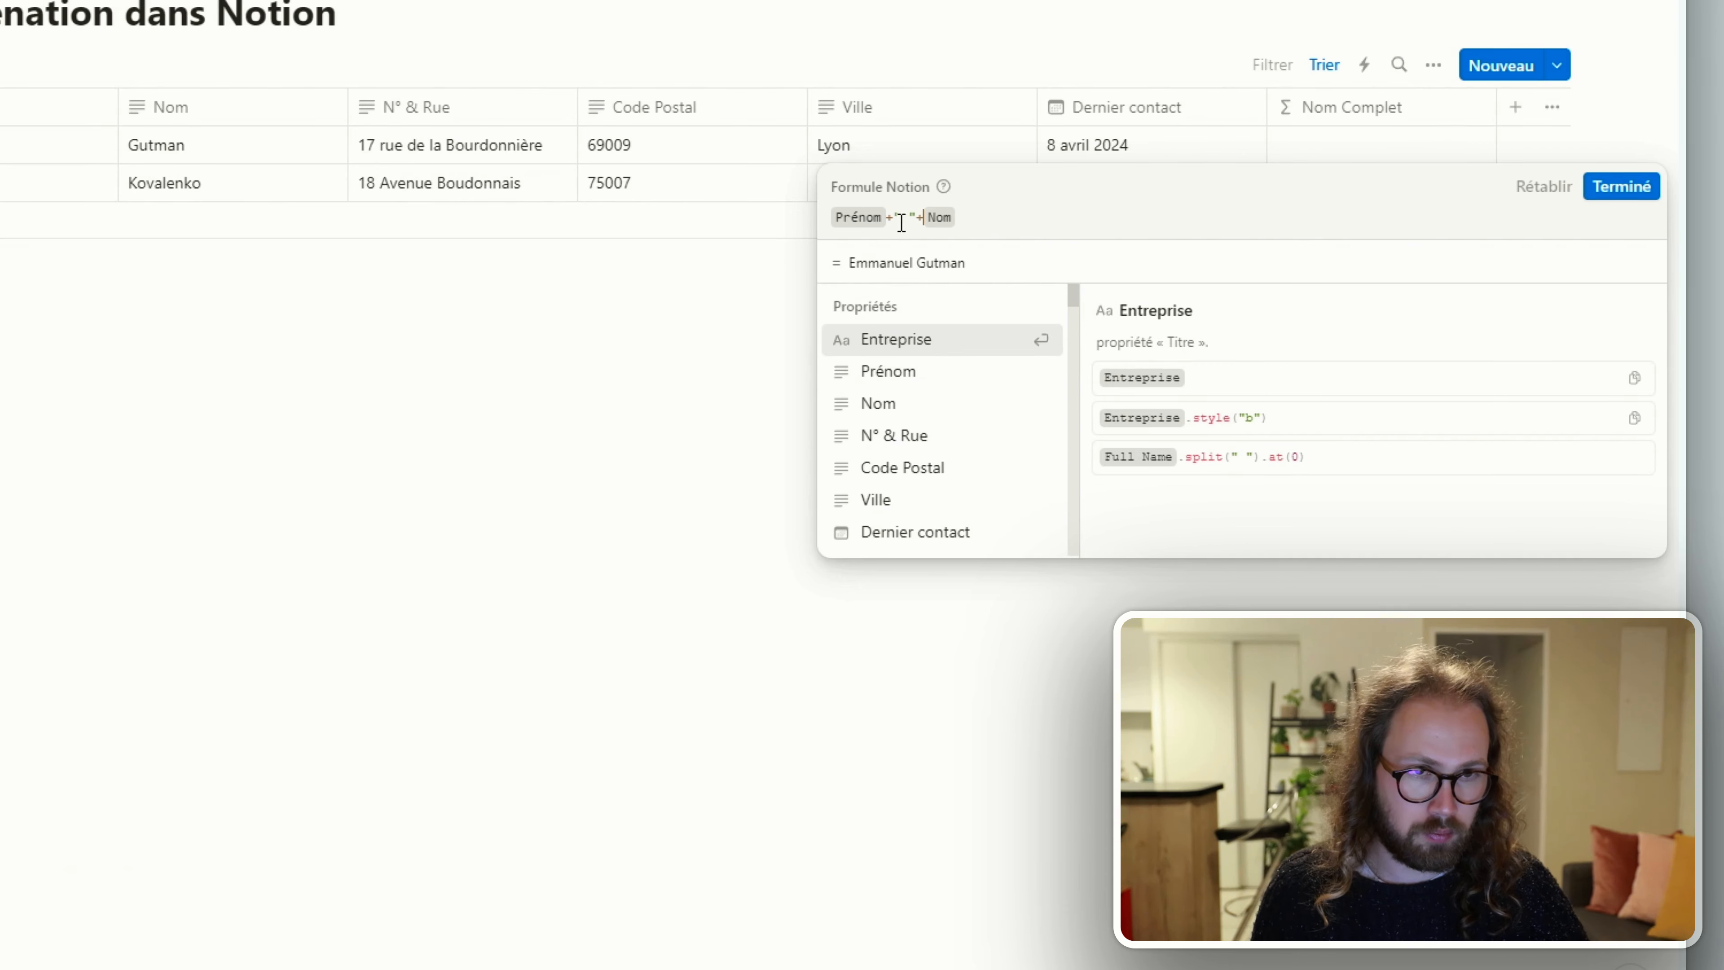
left_click(1603, 198)
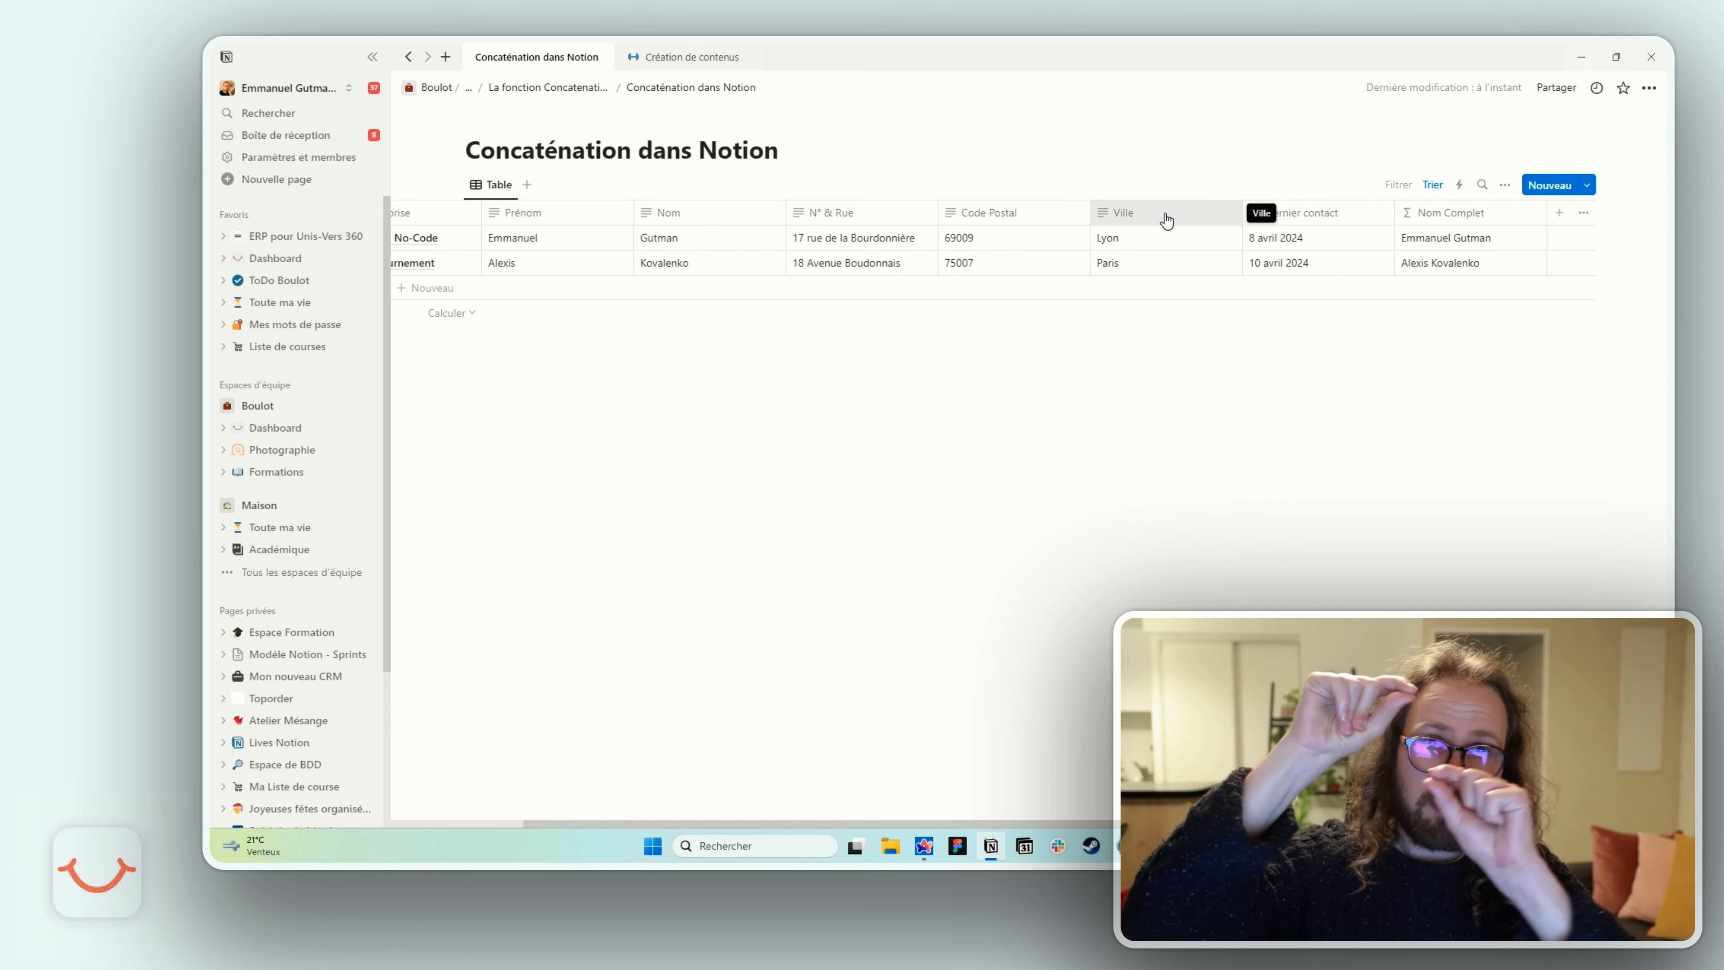
Step: Add a new property of type Formule to the table and name it Adresse Complète
left_click(1563, 217)
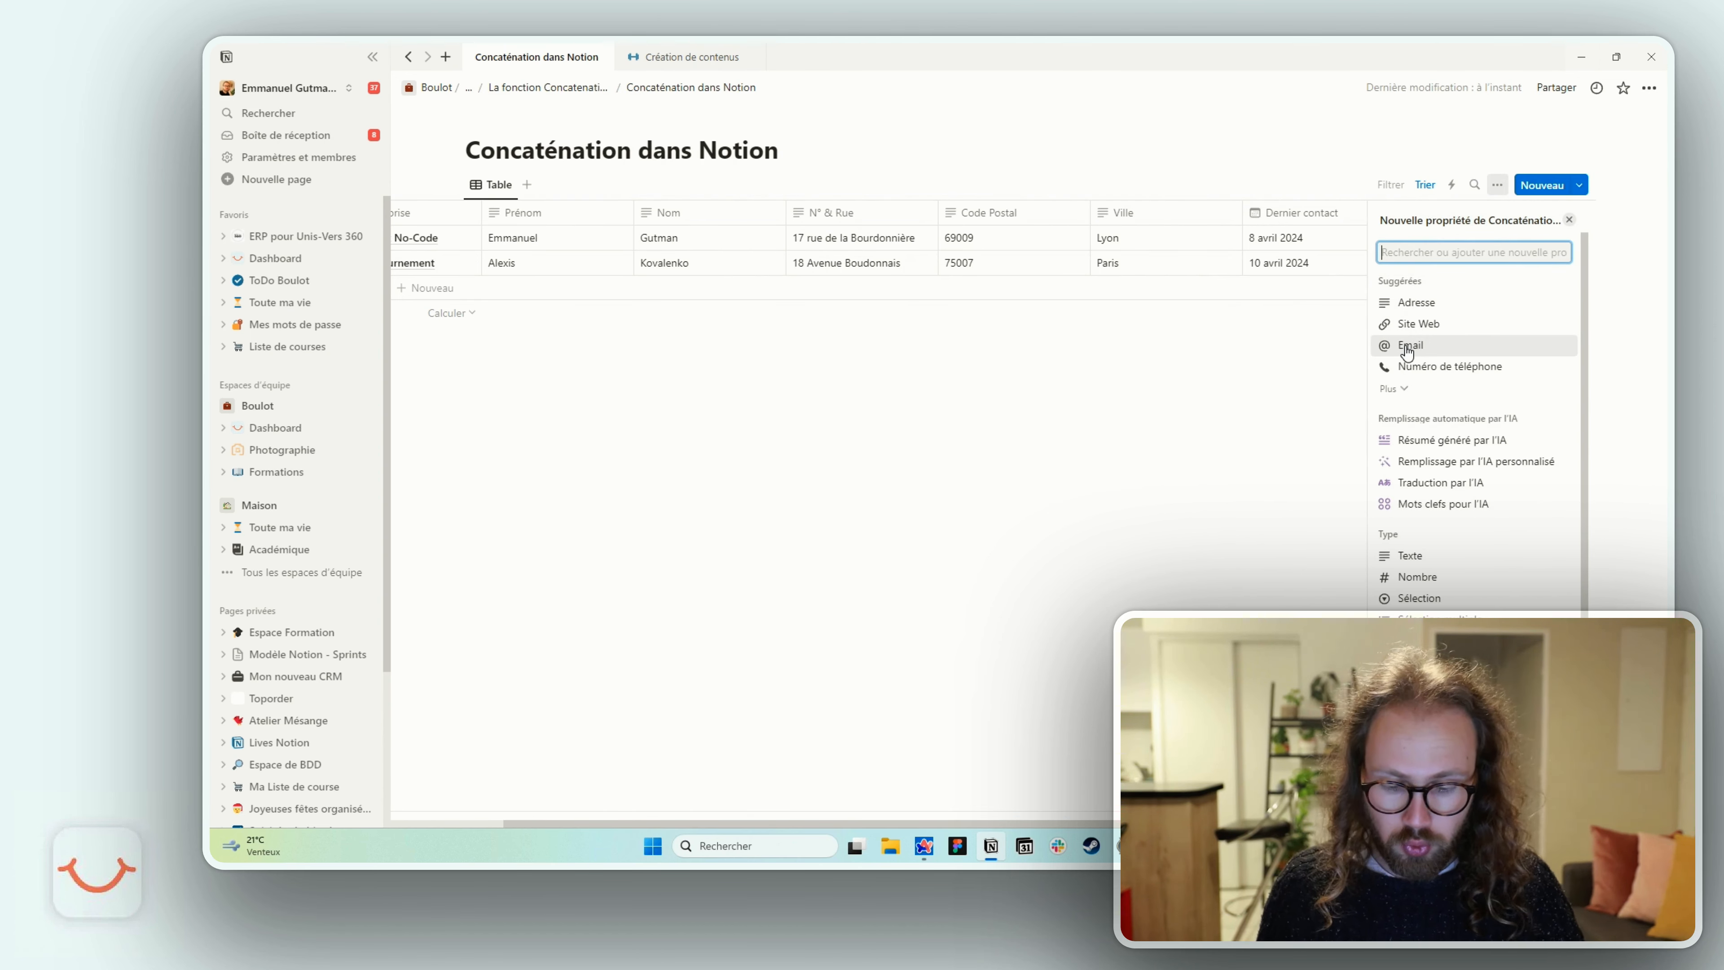
type("for")
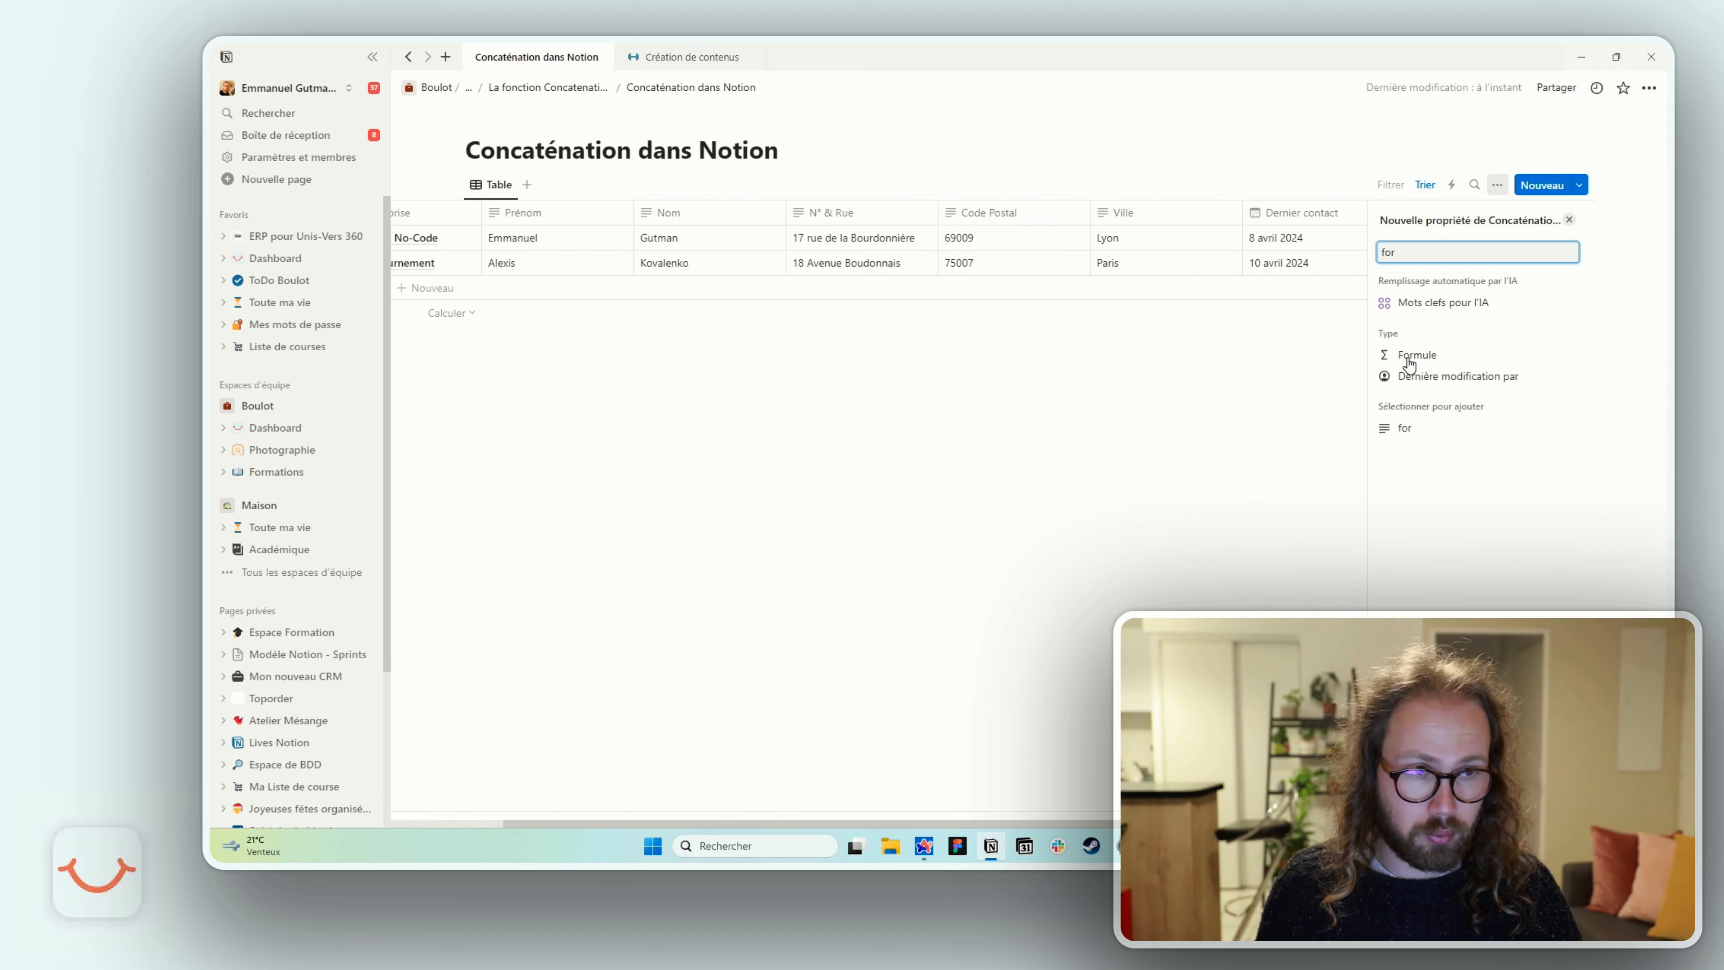
left_click(1412, 356)
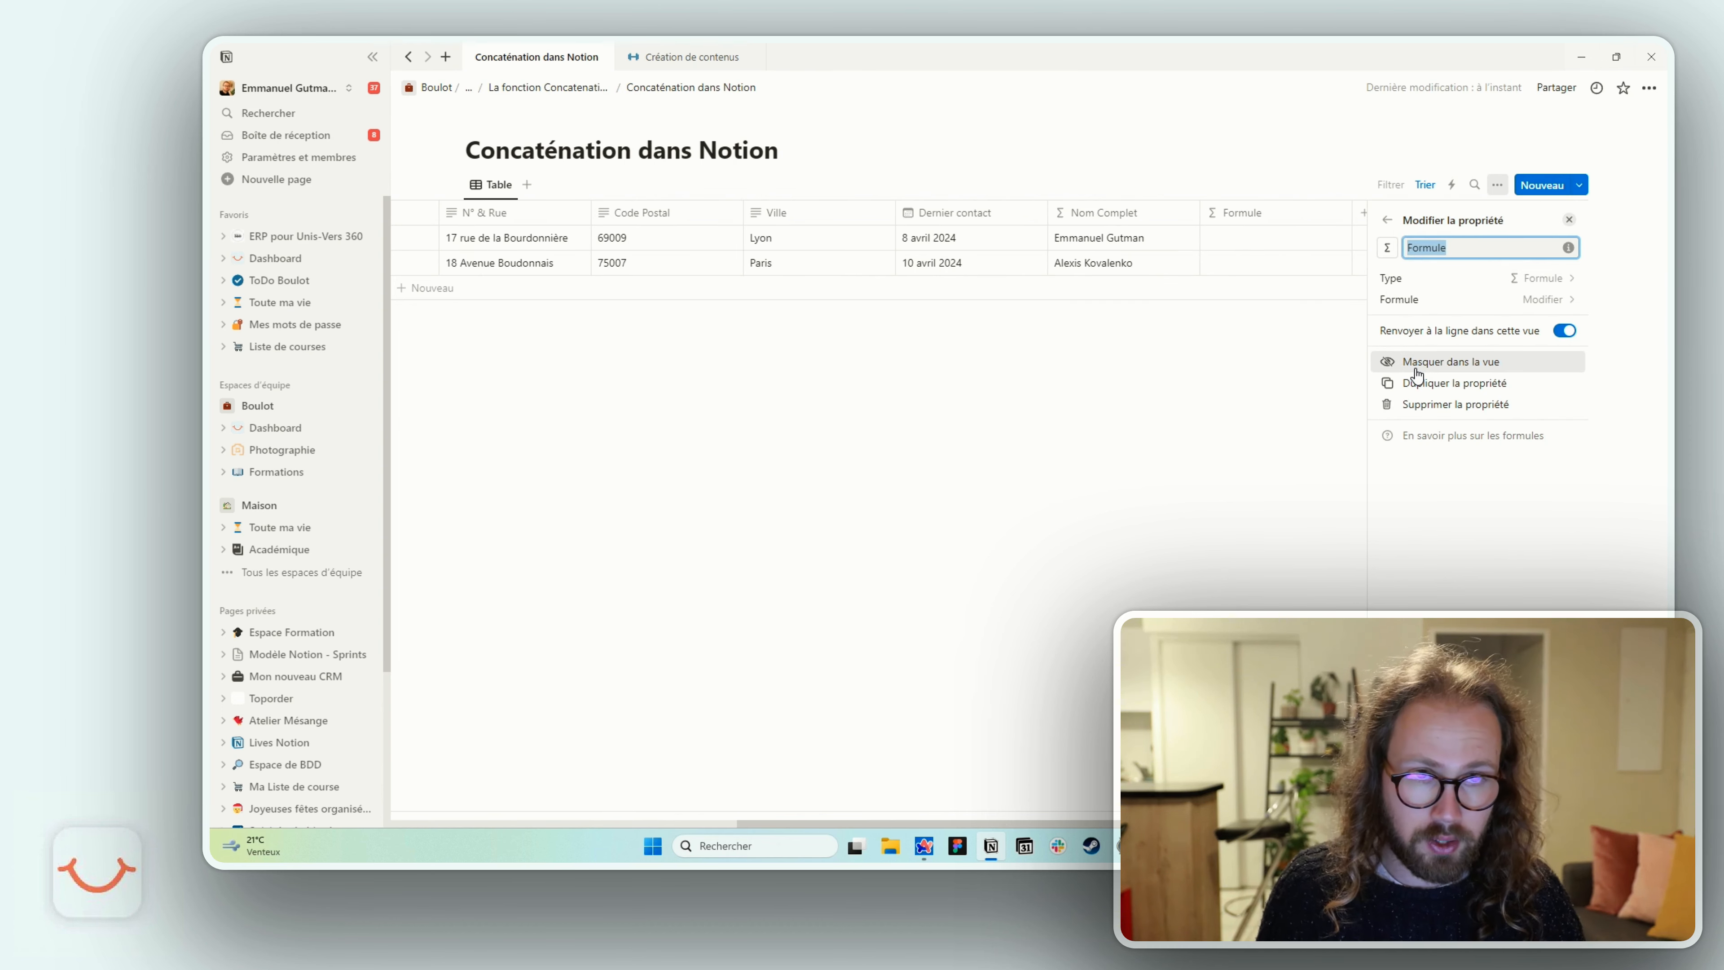
type("Adresse Complèt")
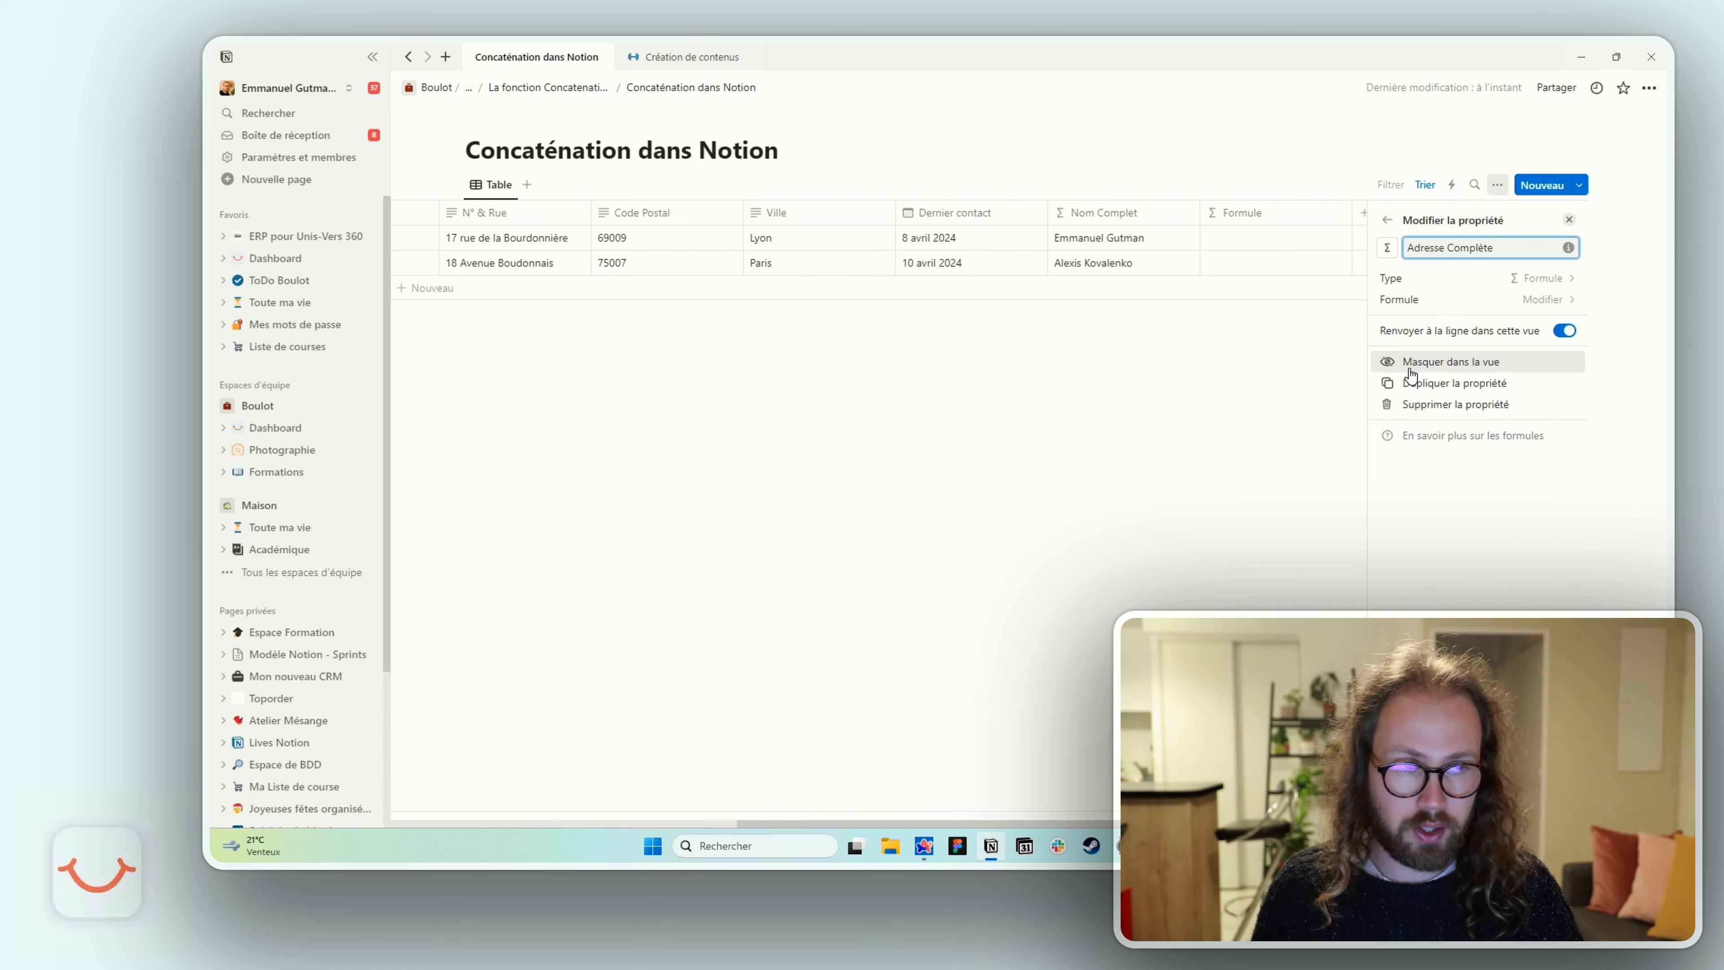
Step: Begin the Adresse Complète formula with N° & Rue+" "+
left_click(1453, 302)
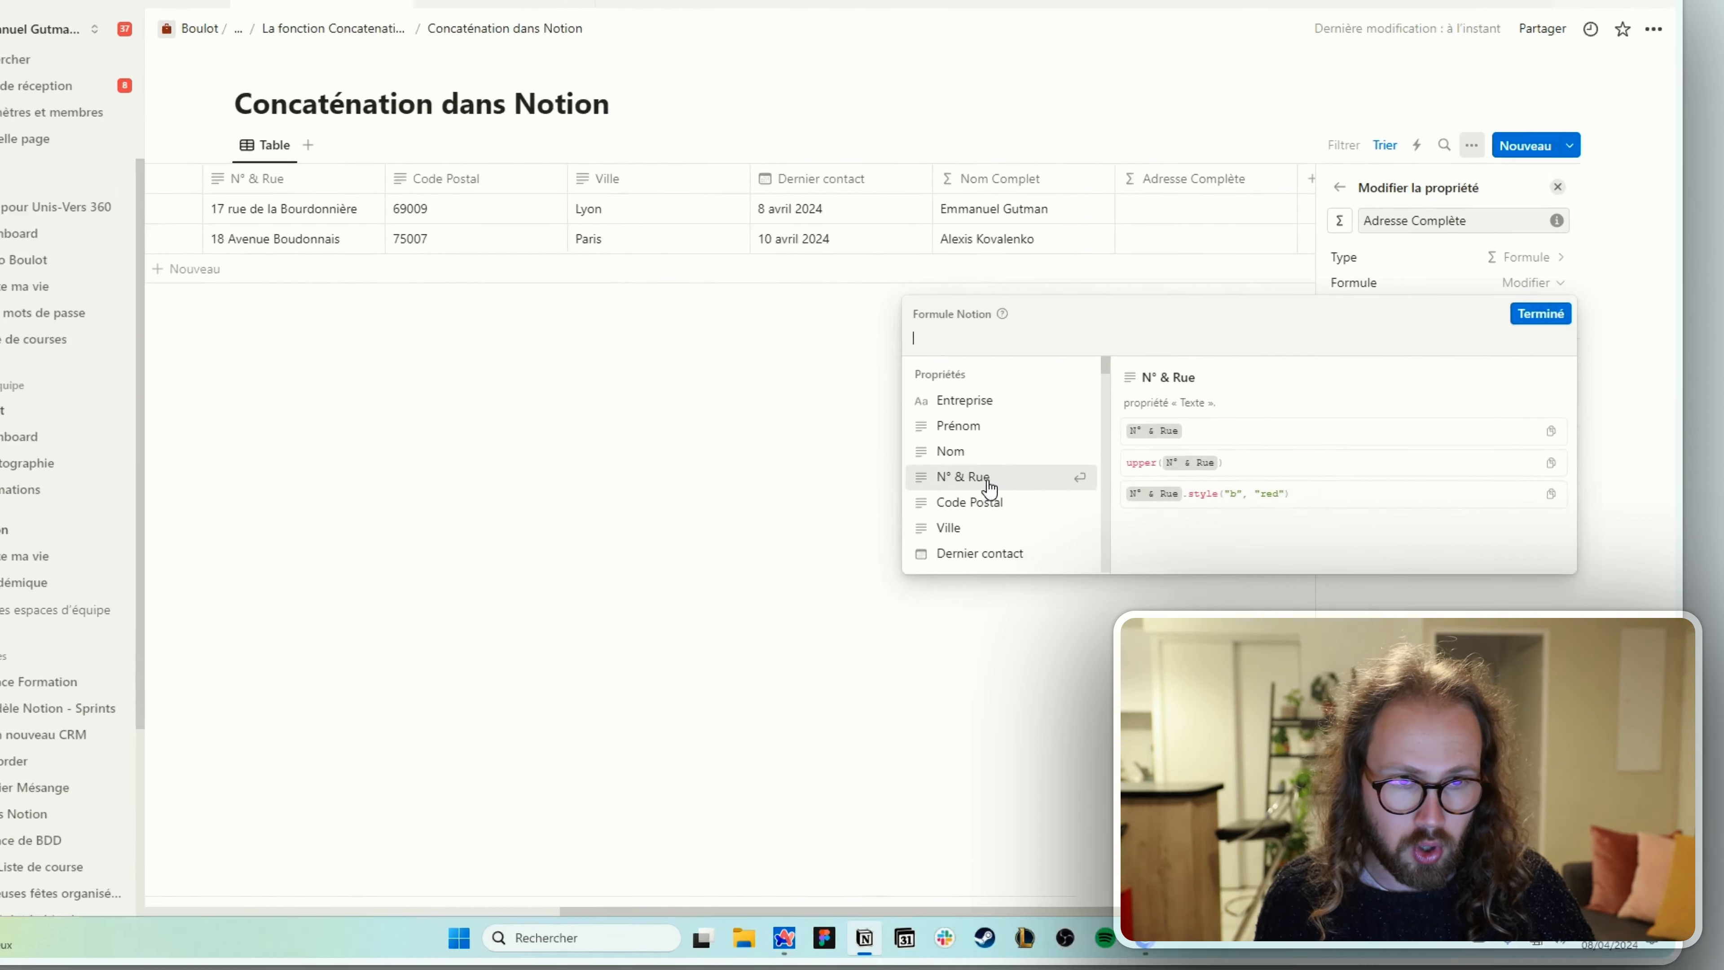
left_click(713, 526)
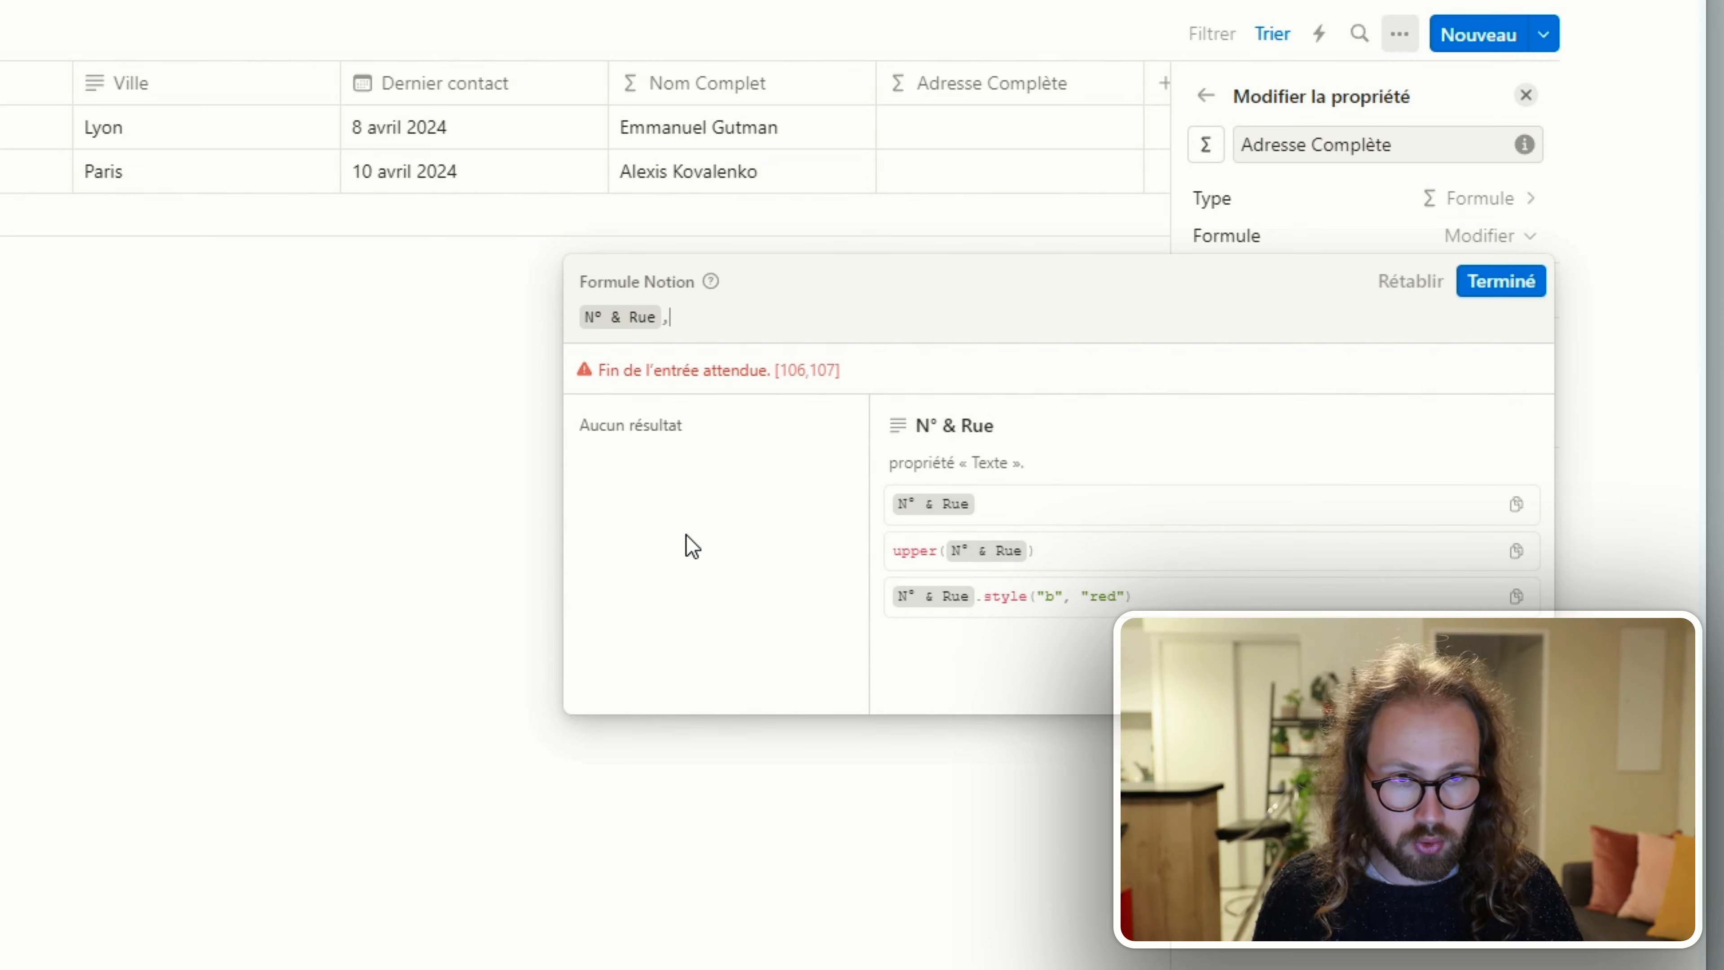
key("BackSpace")
type("+\"")
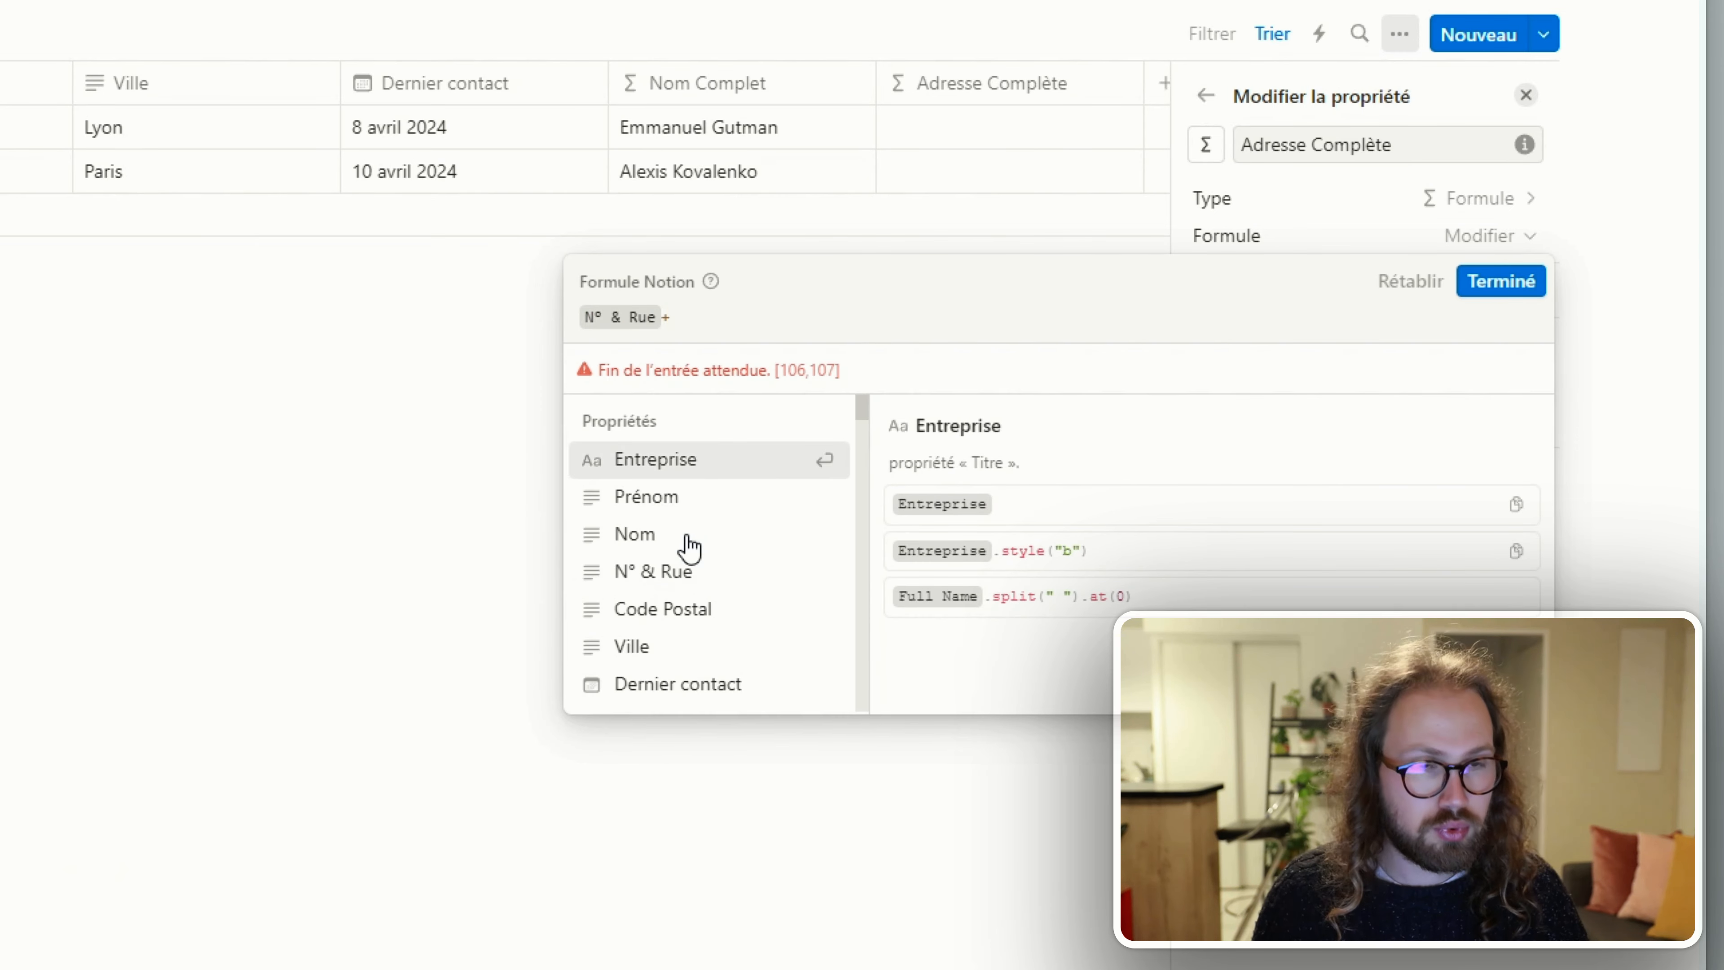
type(" \"")
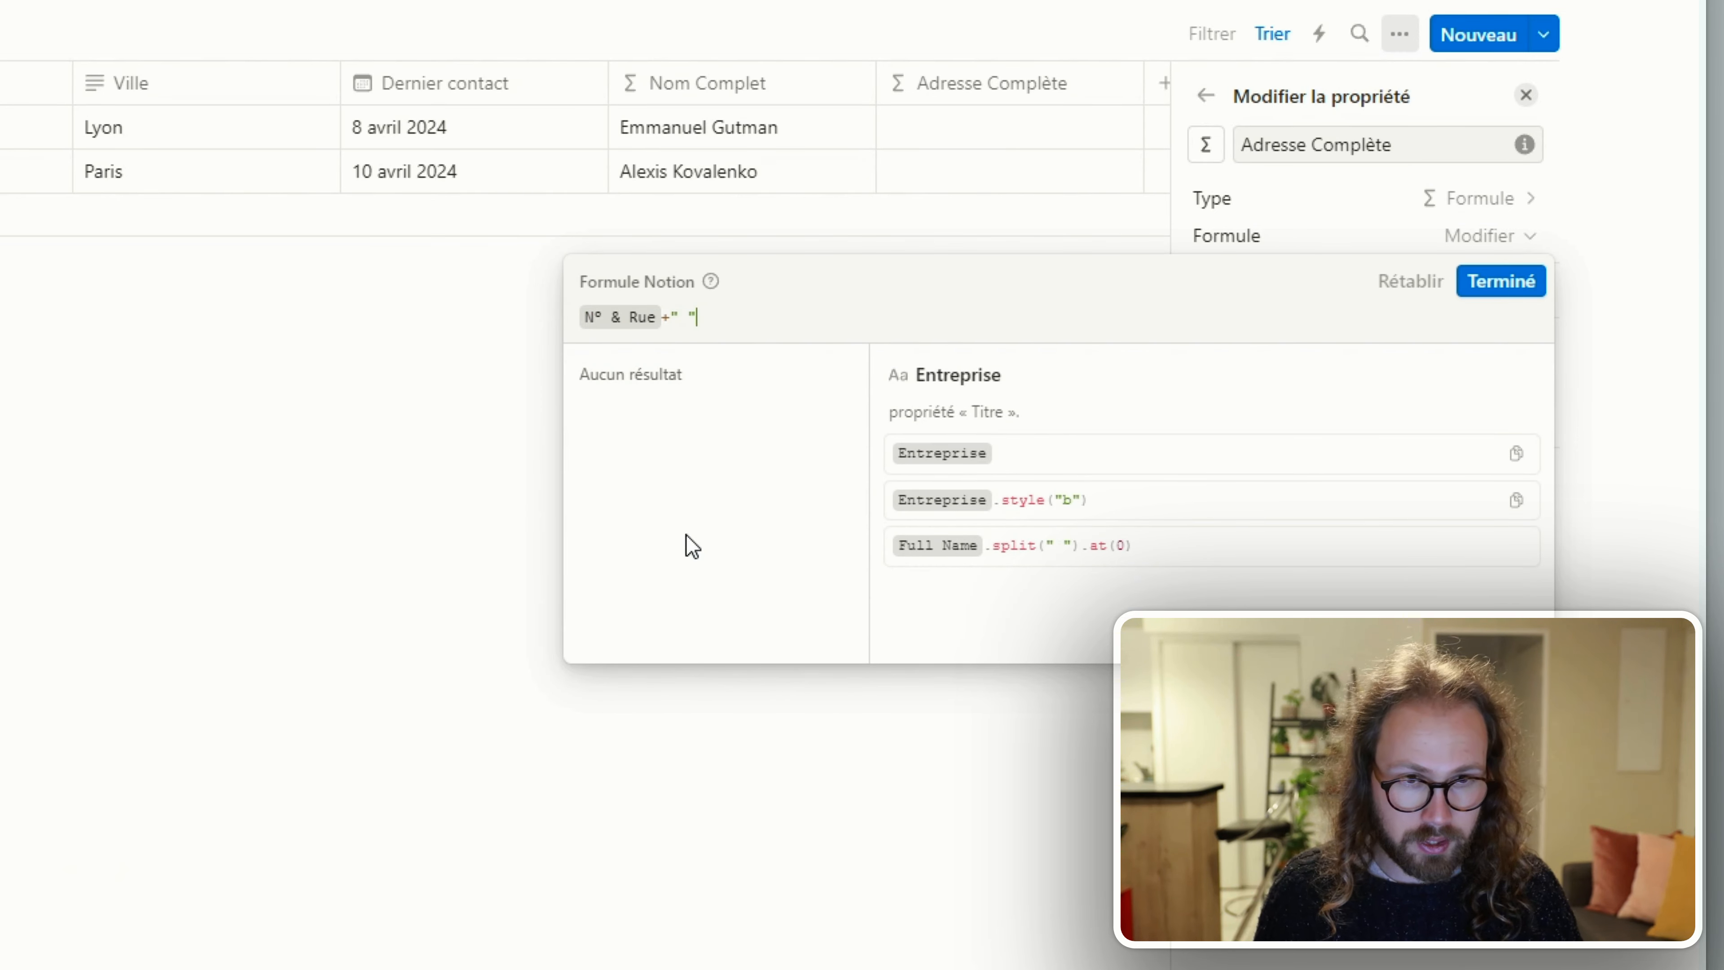
type("+")
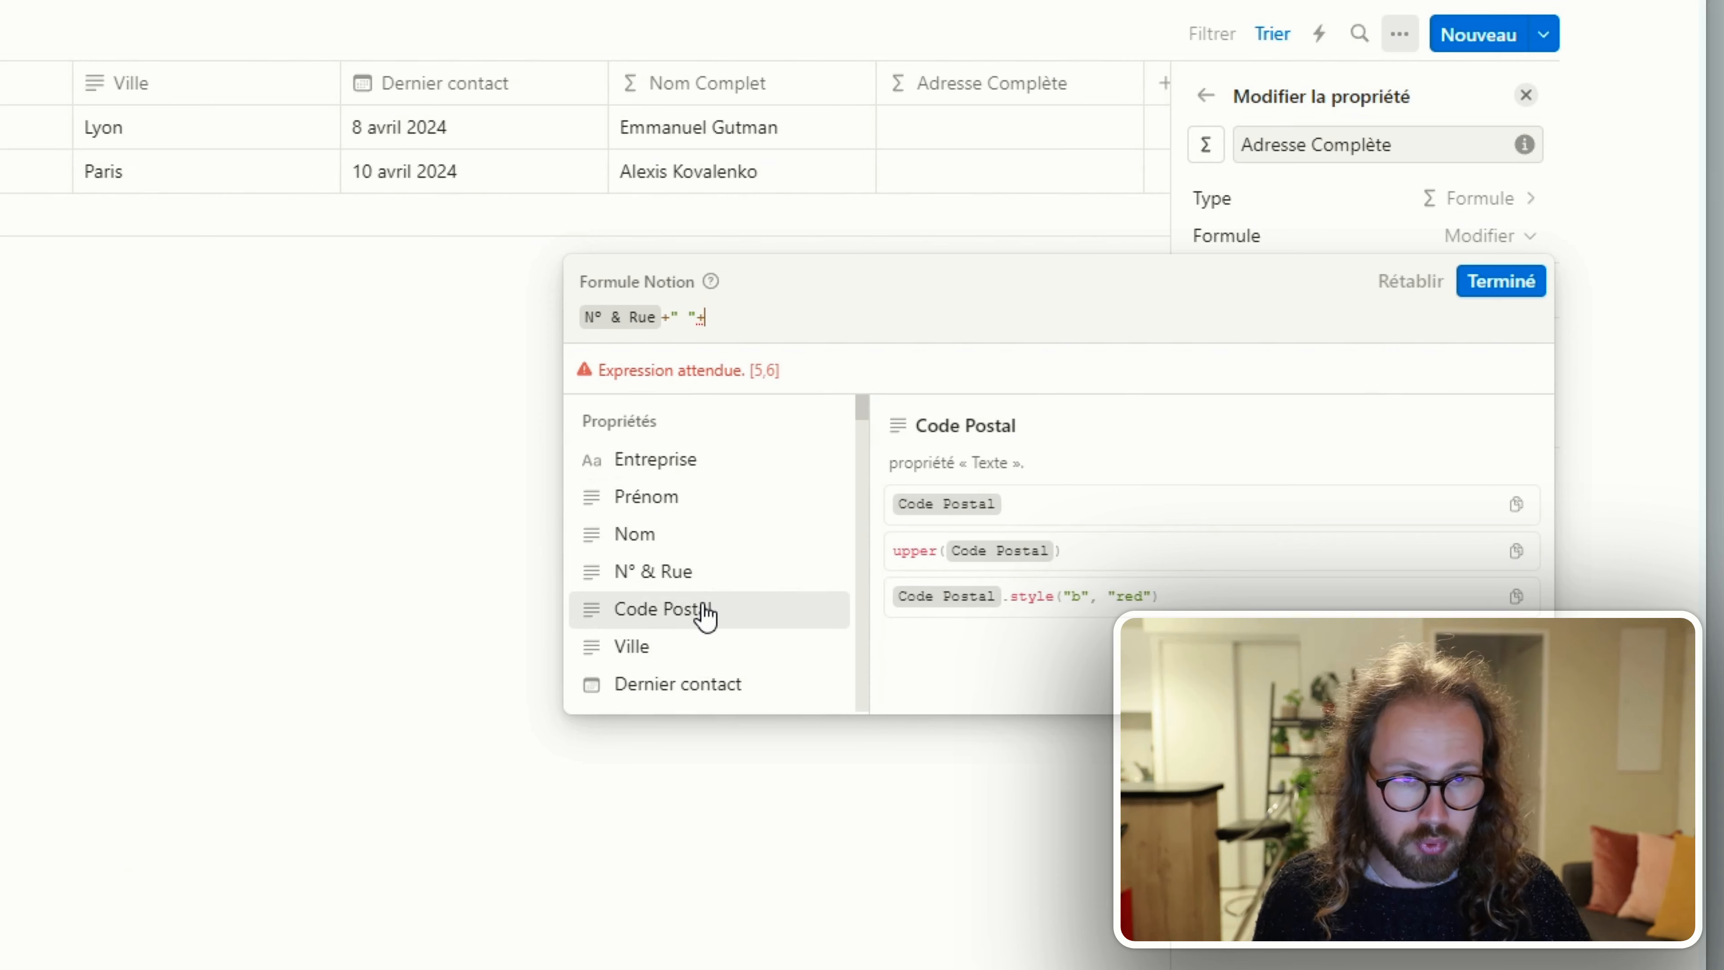
Step: Complete the address formula with Code Postal+" "+Ville and save it
left_click(706, 610)
type("\"")
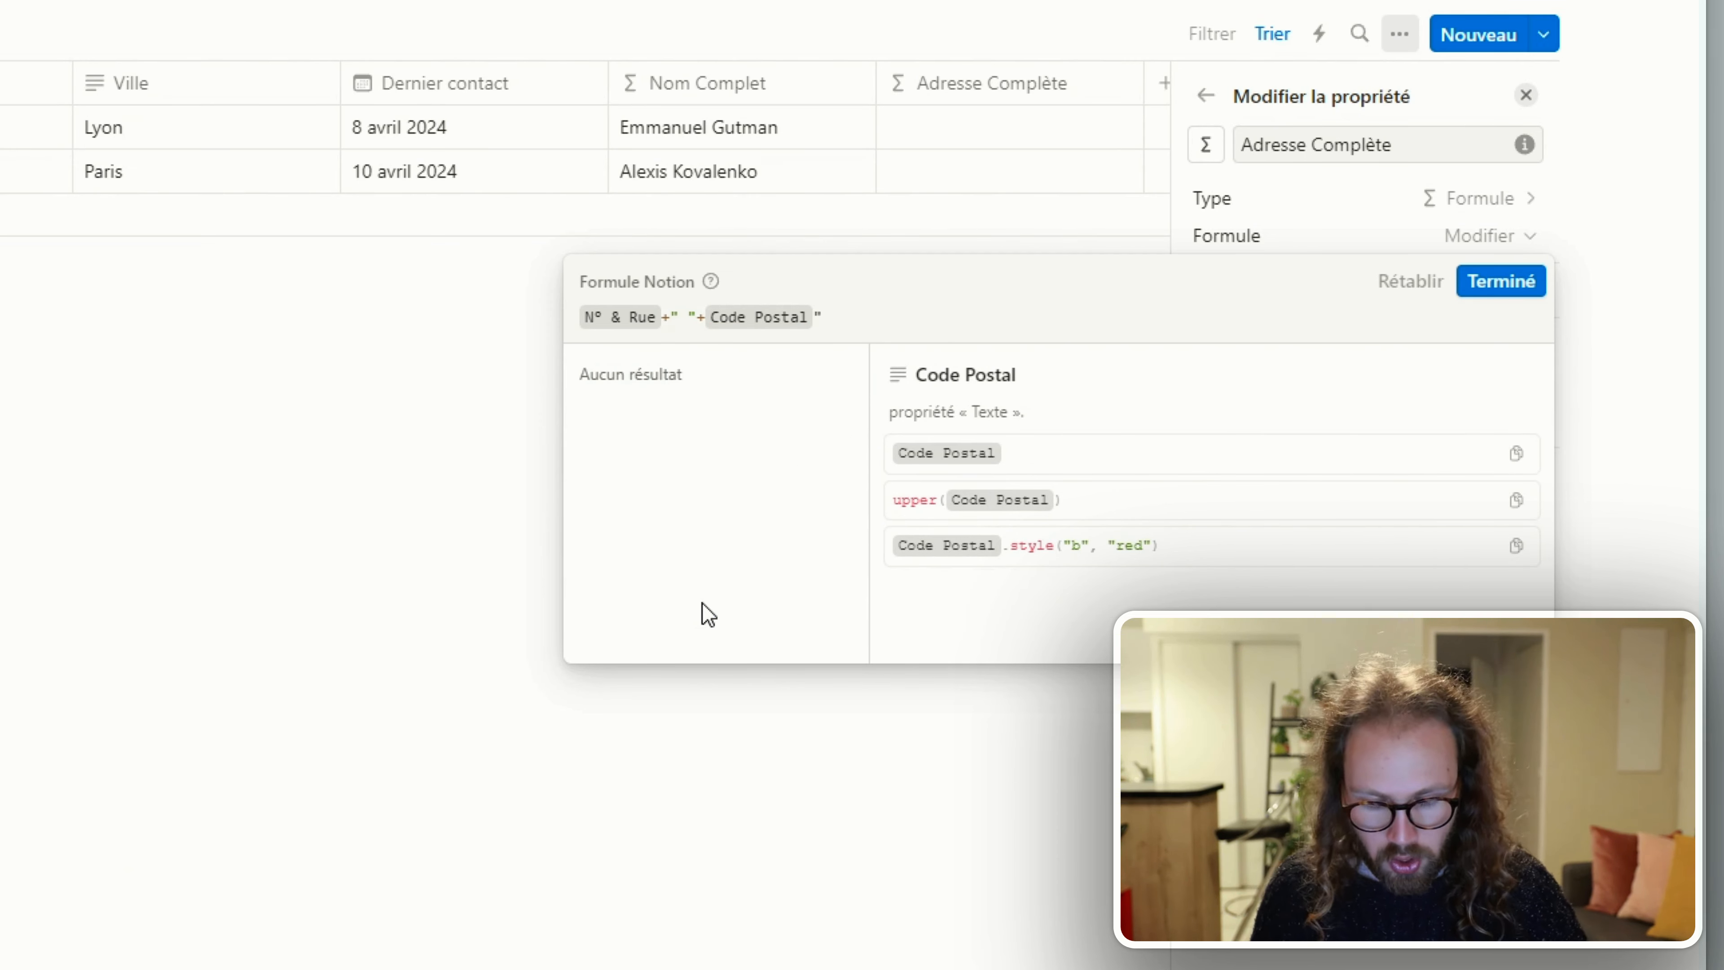
key("BackSpace")
type("+")
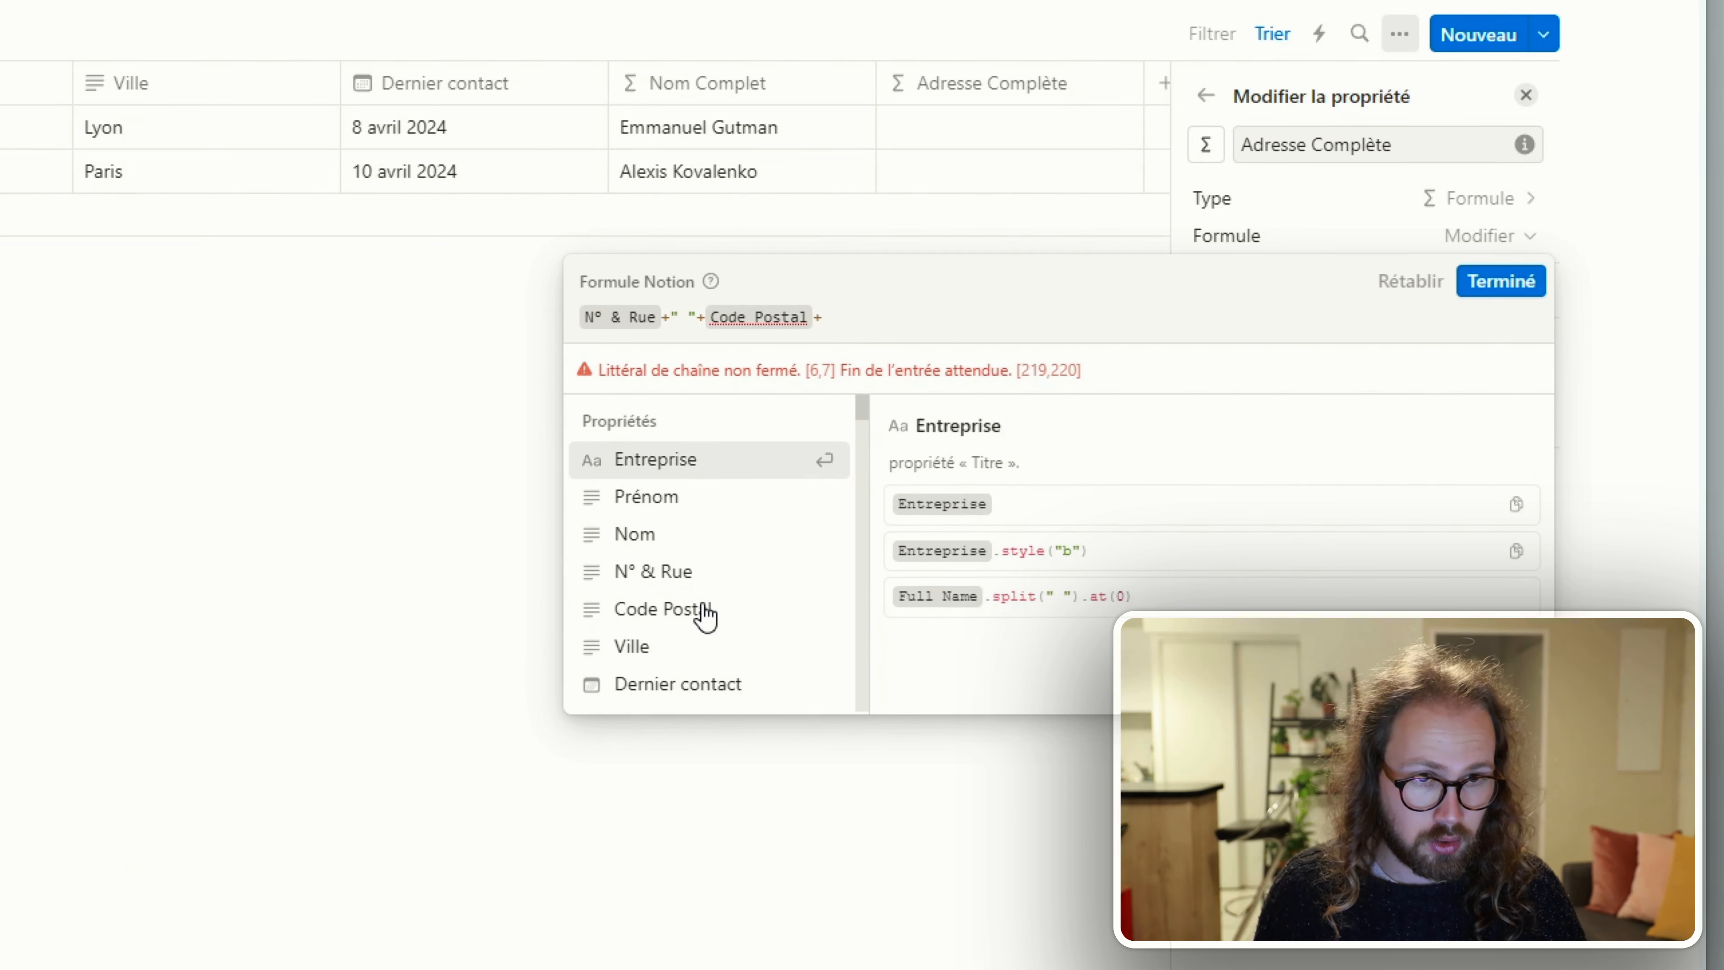
type("\" \"+")
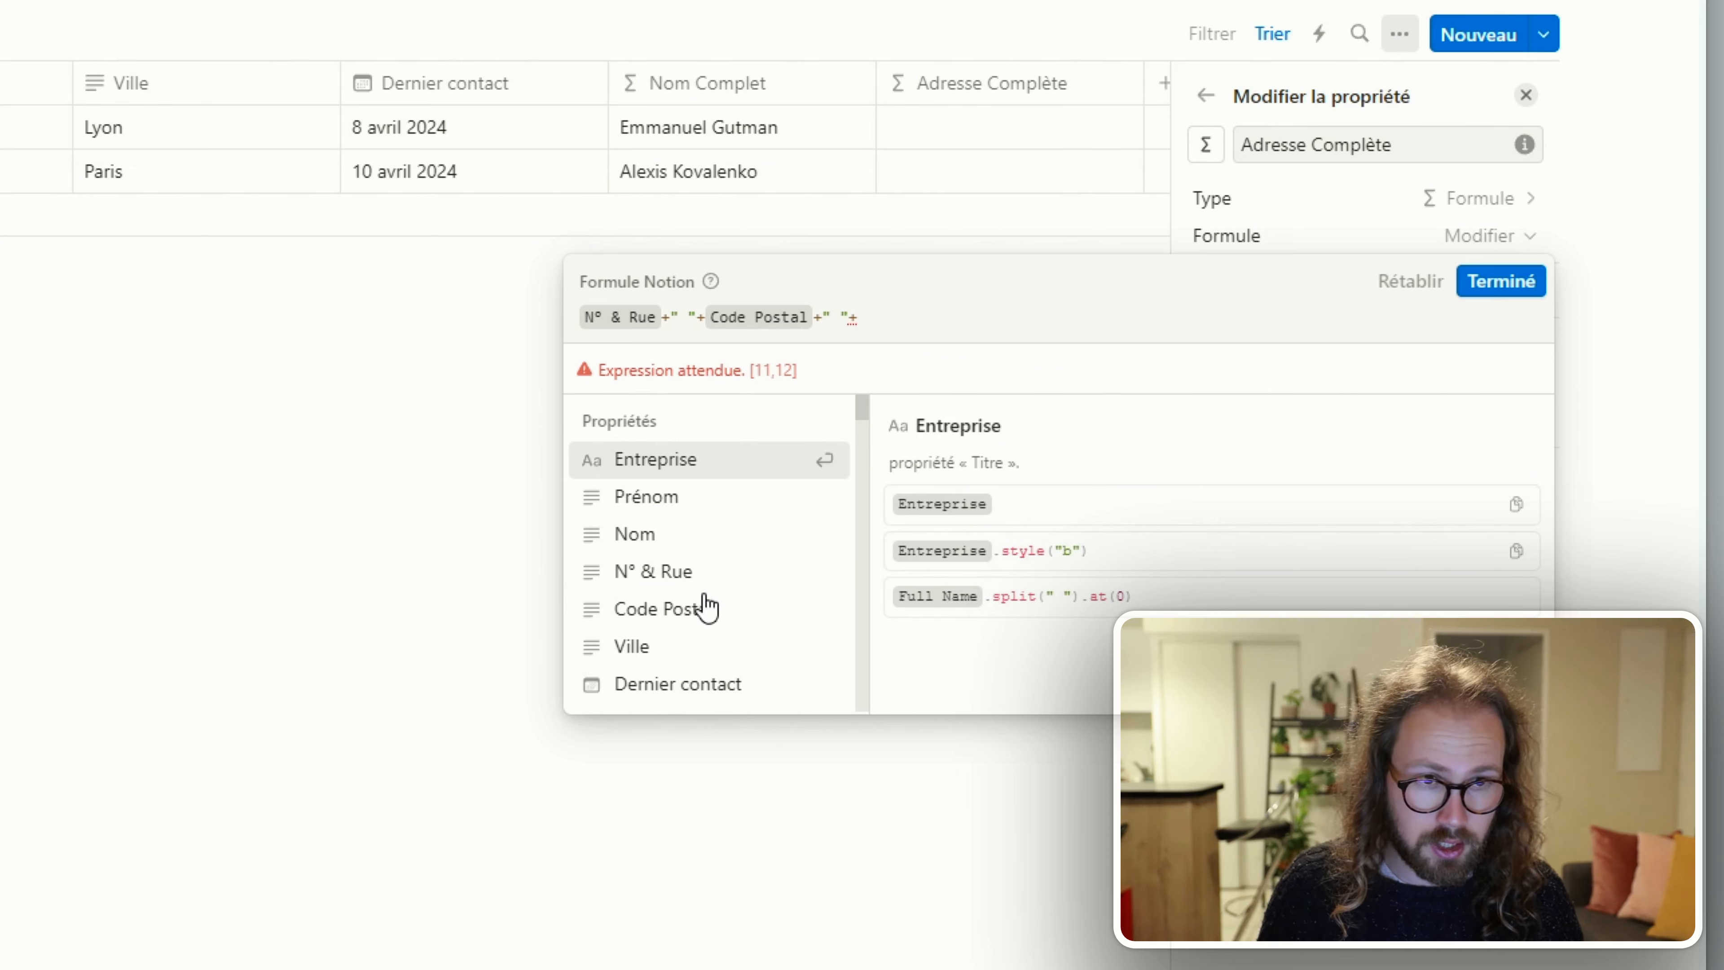
left_click(682, 647)
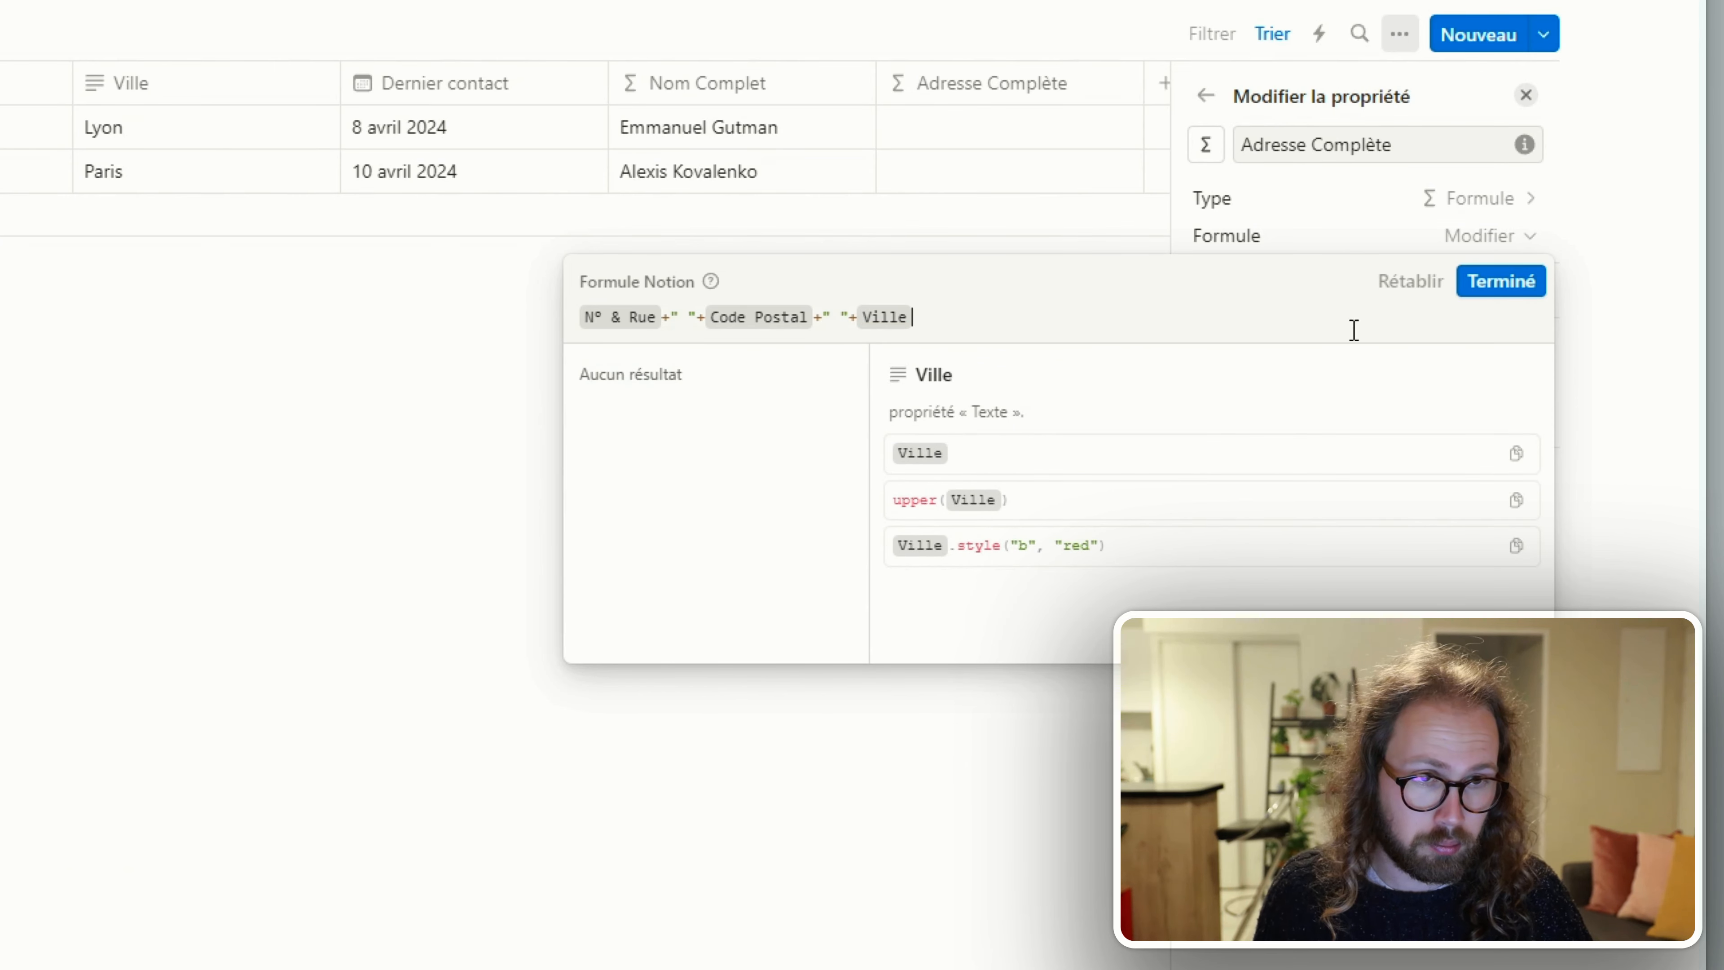
left_click(1499, 282)
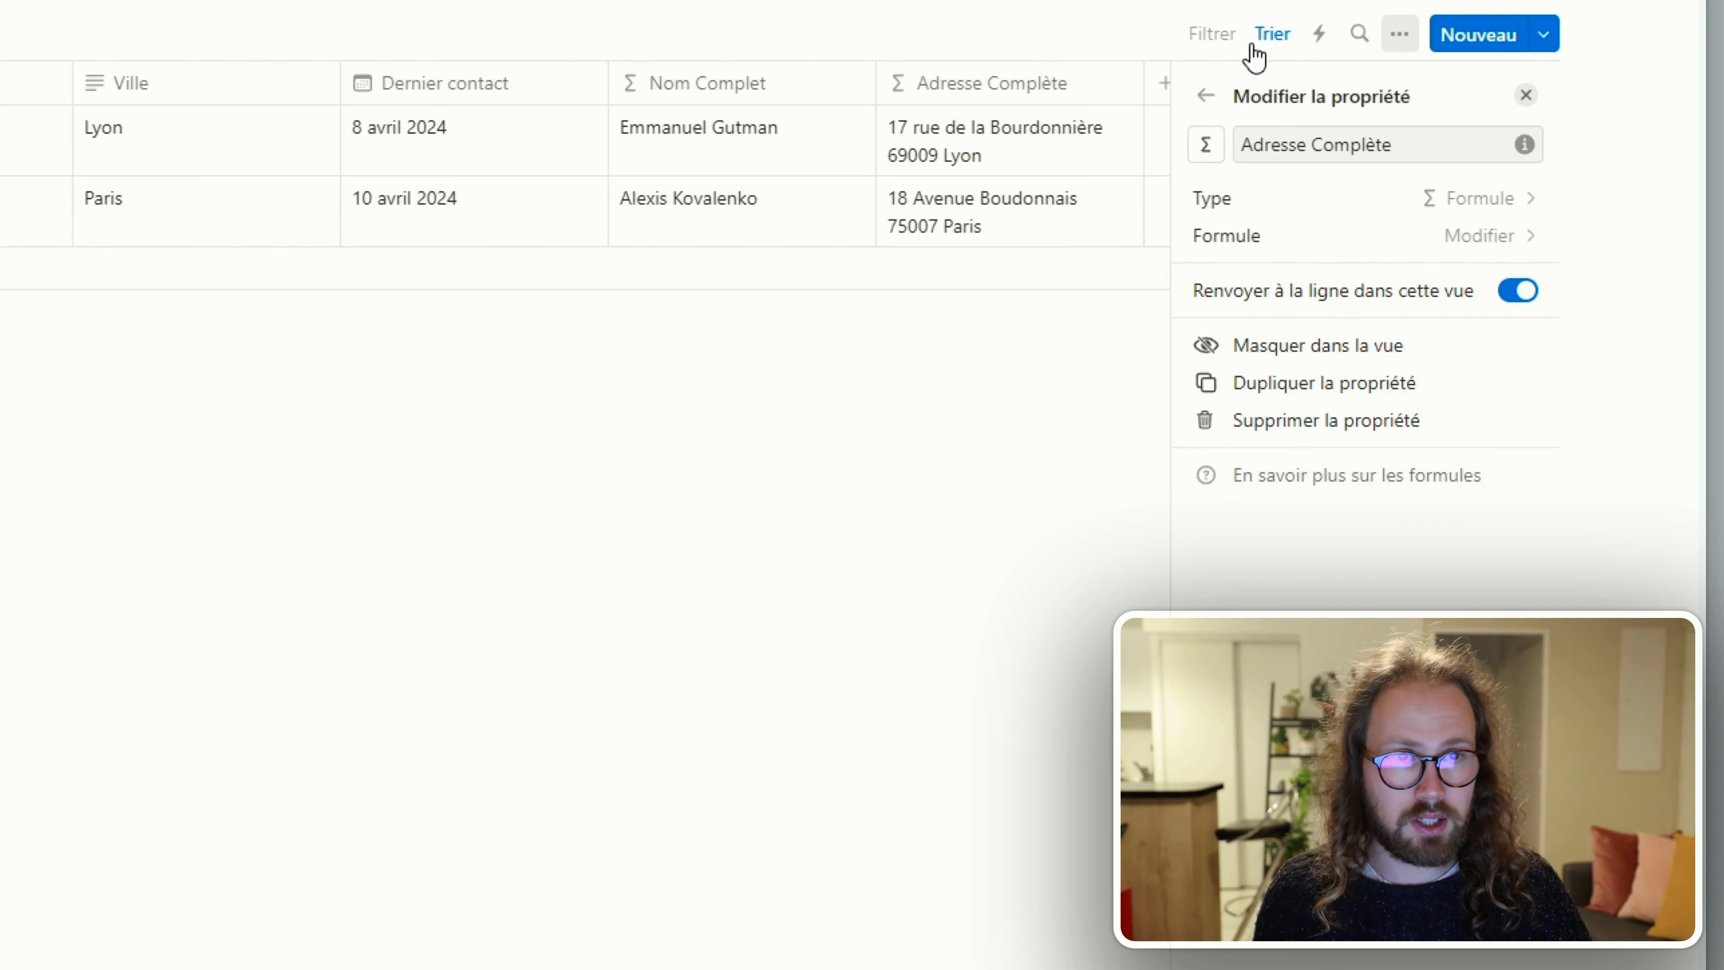
Step: Close the property settings and widen the Adresse Complète column so each address fits on one line
left_click(919, 424)
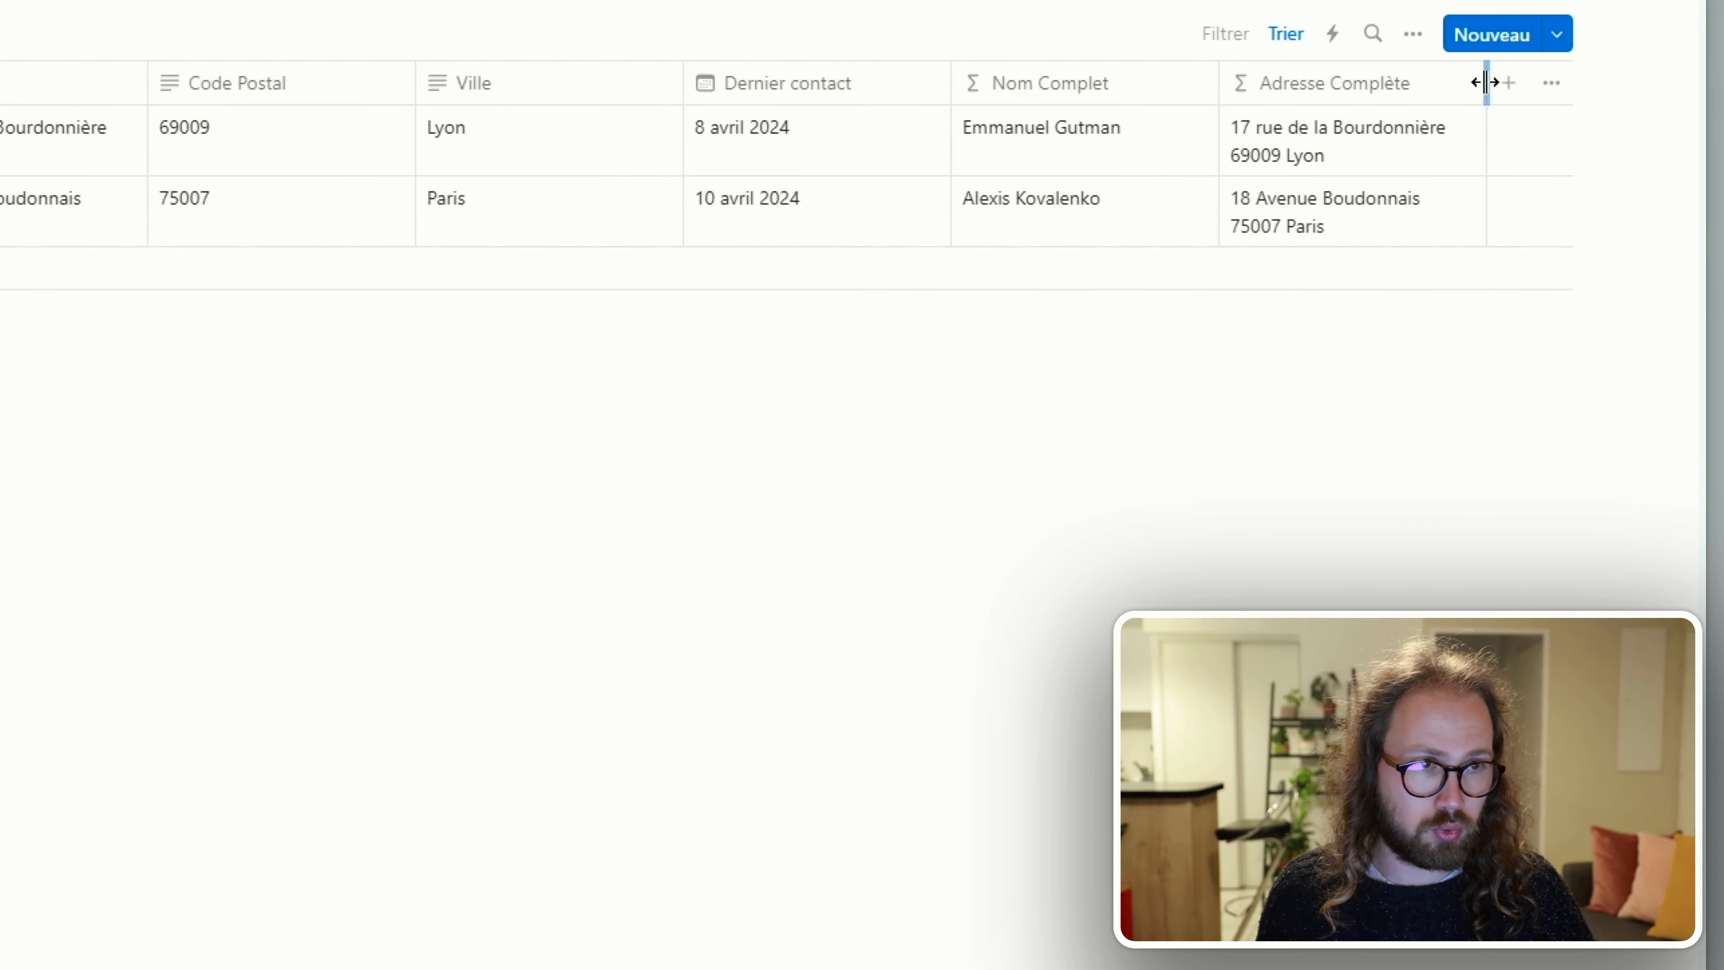
left_click_drag(1486, 83, 1611, 85)
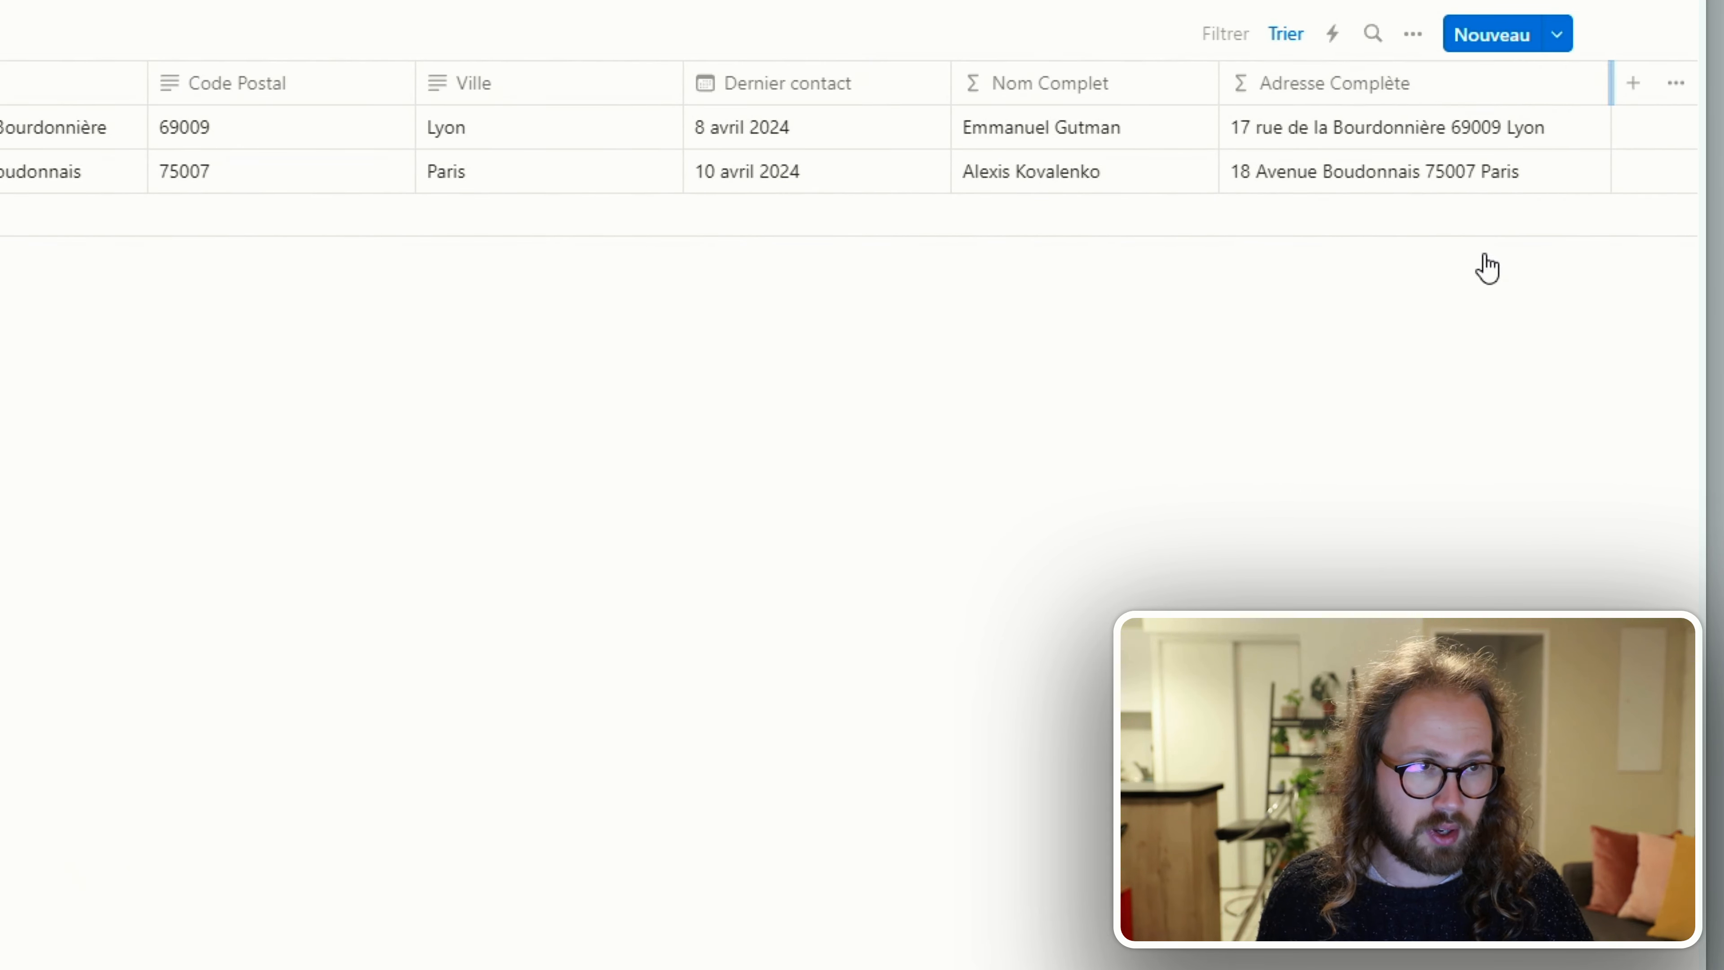
Step: Edit the Adresse Complète formula to add a \n line break between N° & Rue and Code Postal, and save it
left_click(1355, 85)
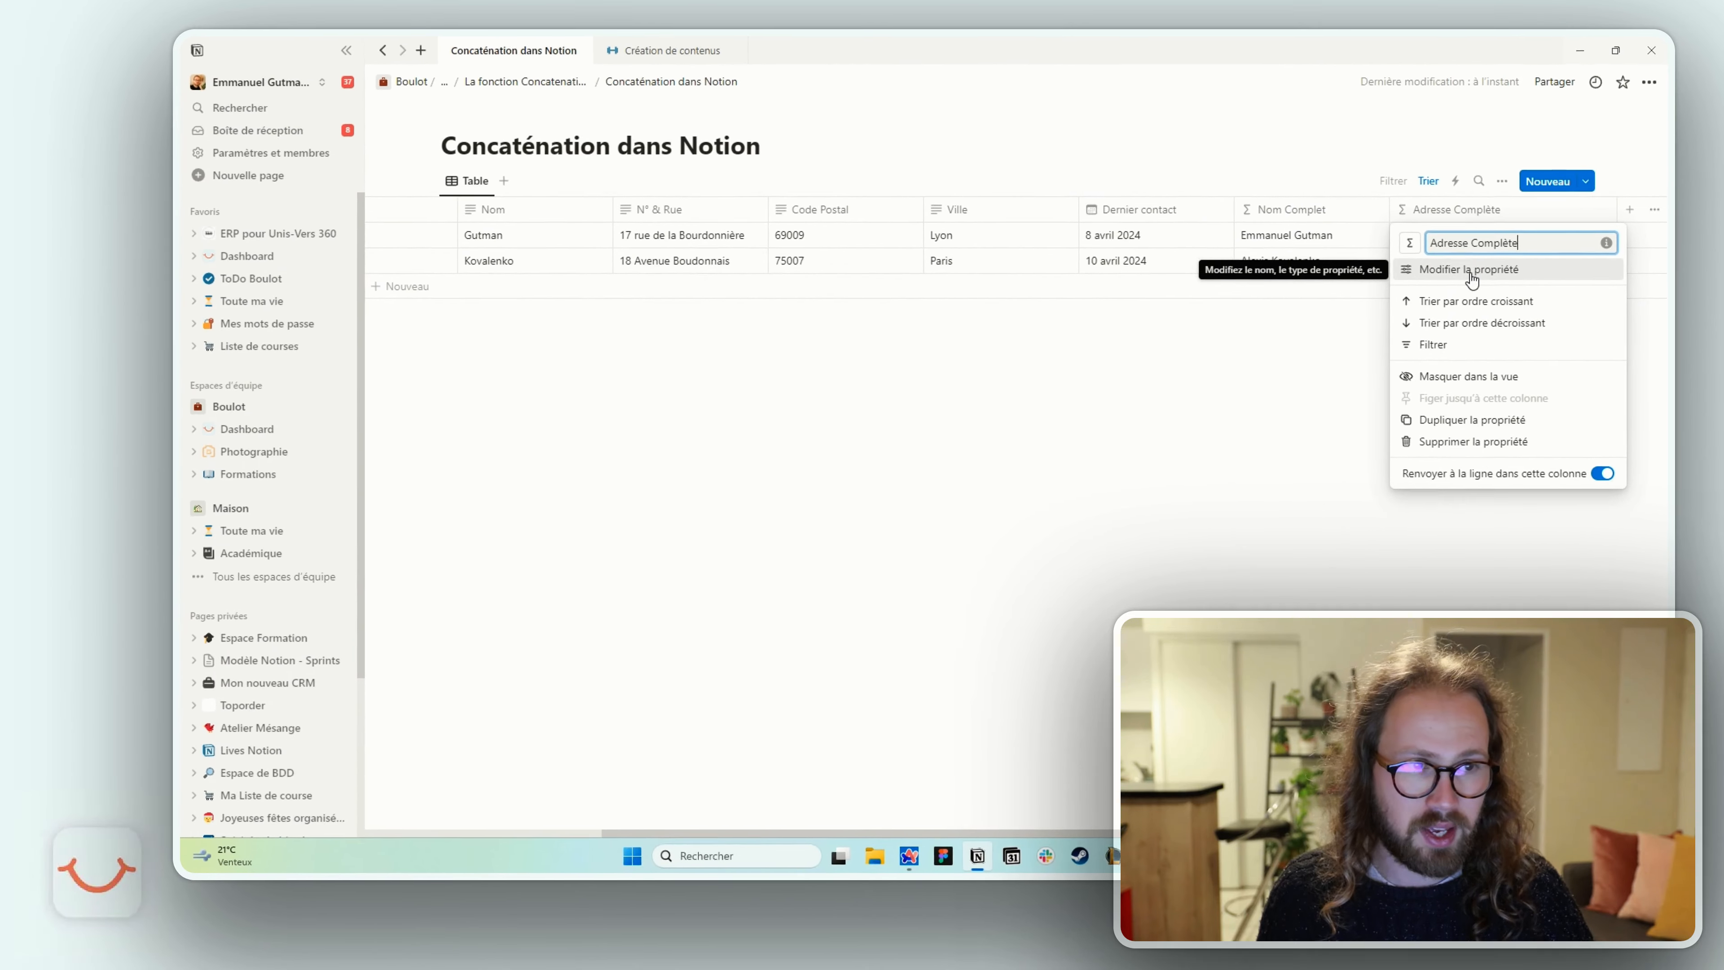
left_click(1469, 272)
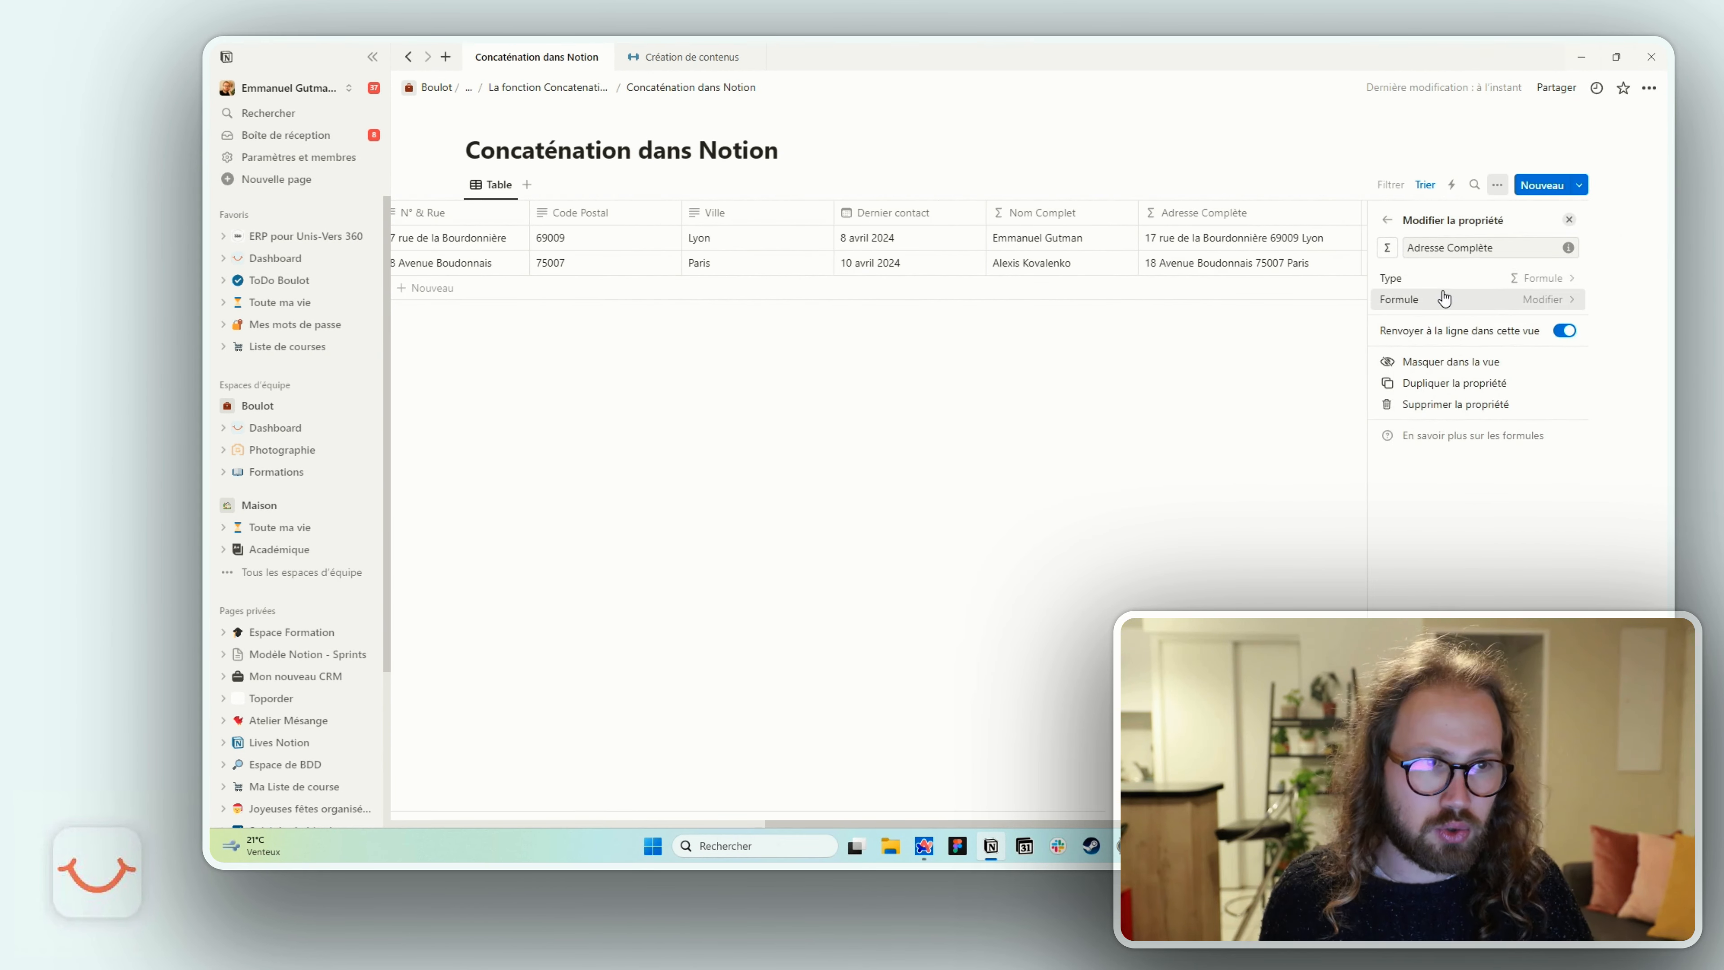
left_click(1444, 299)
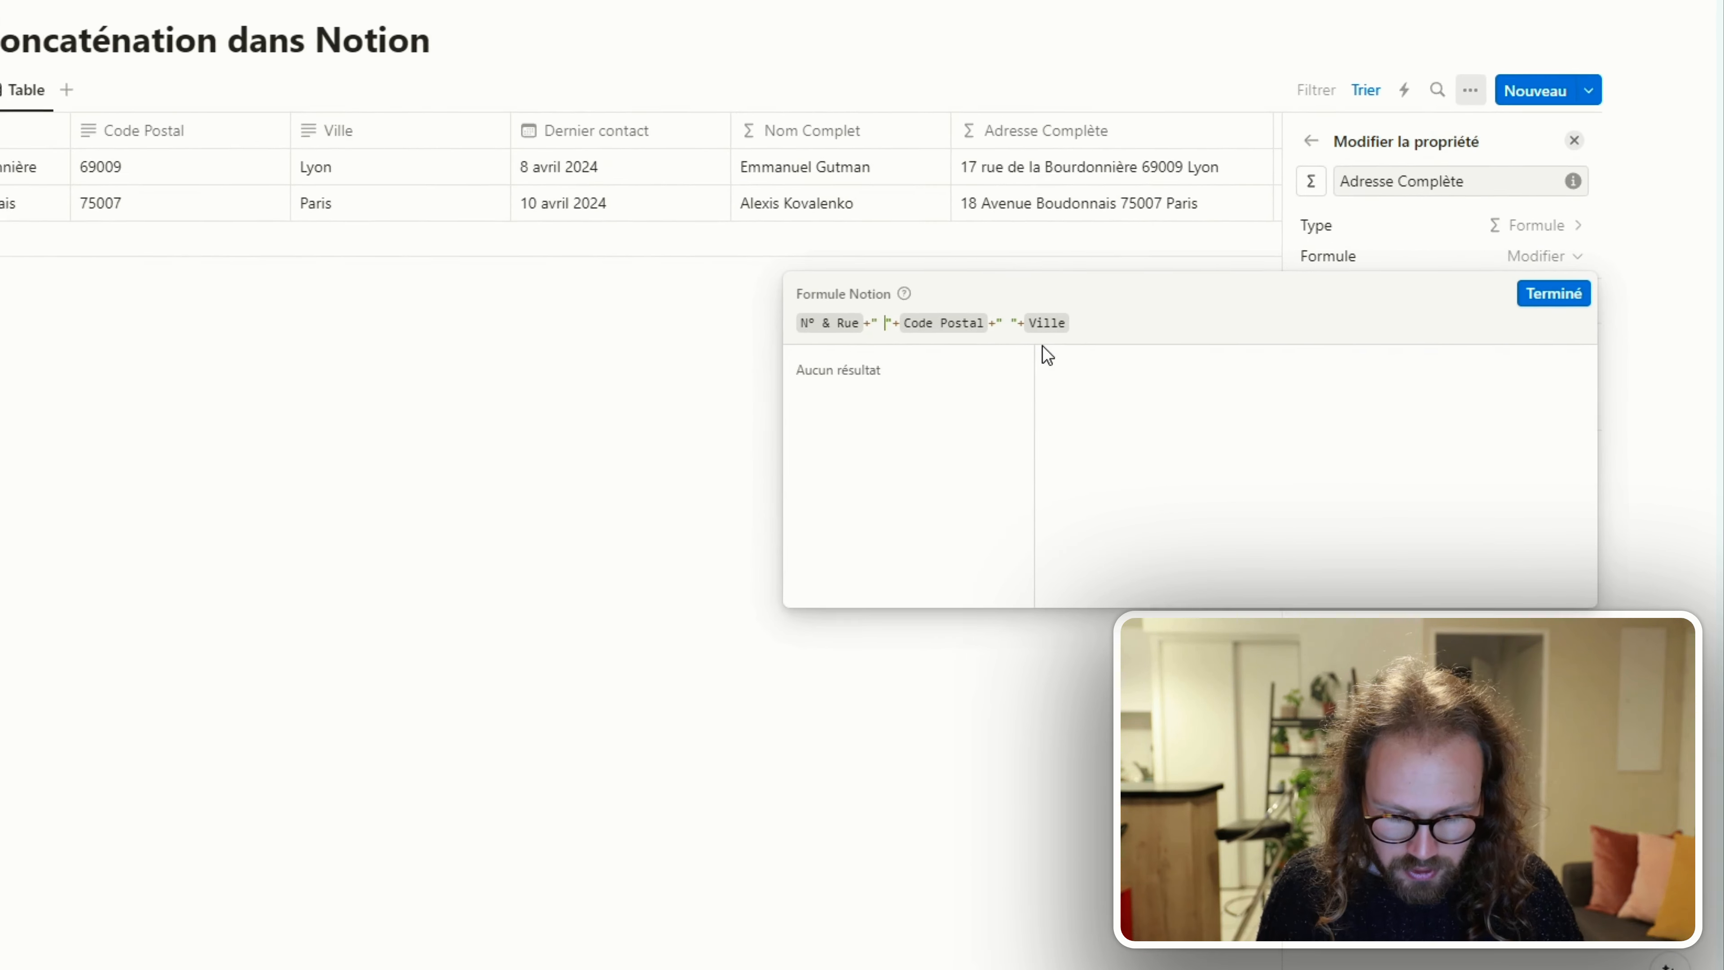
type("\\")
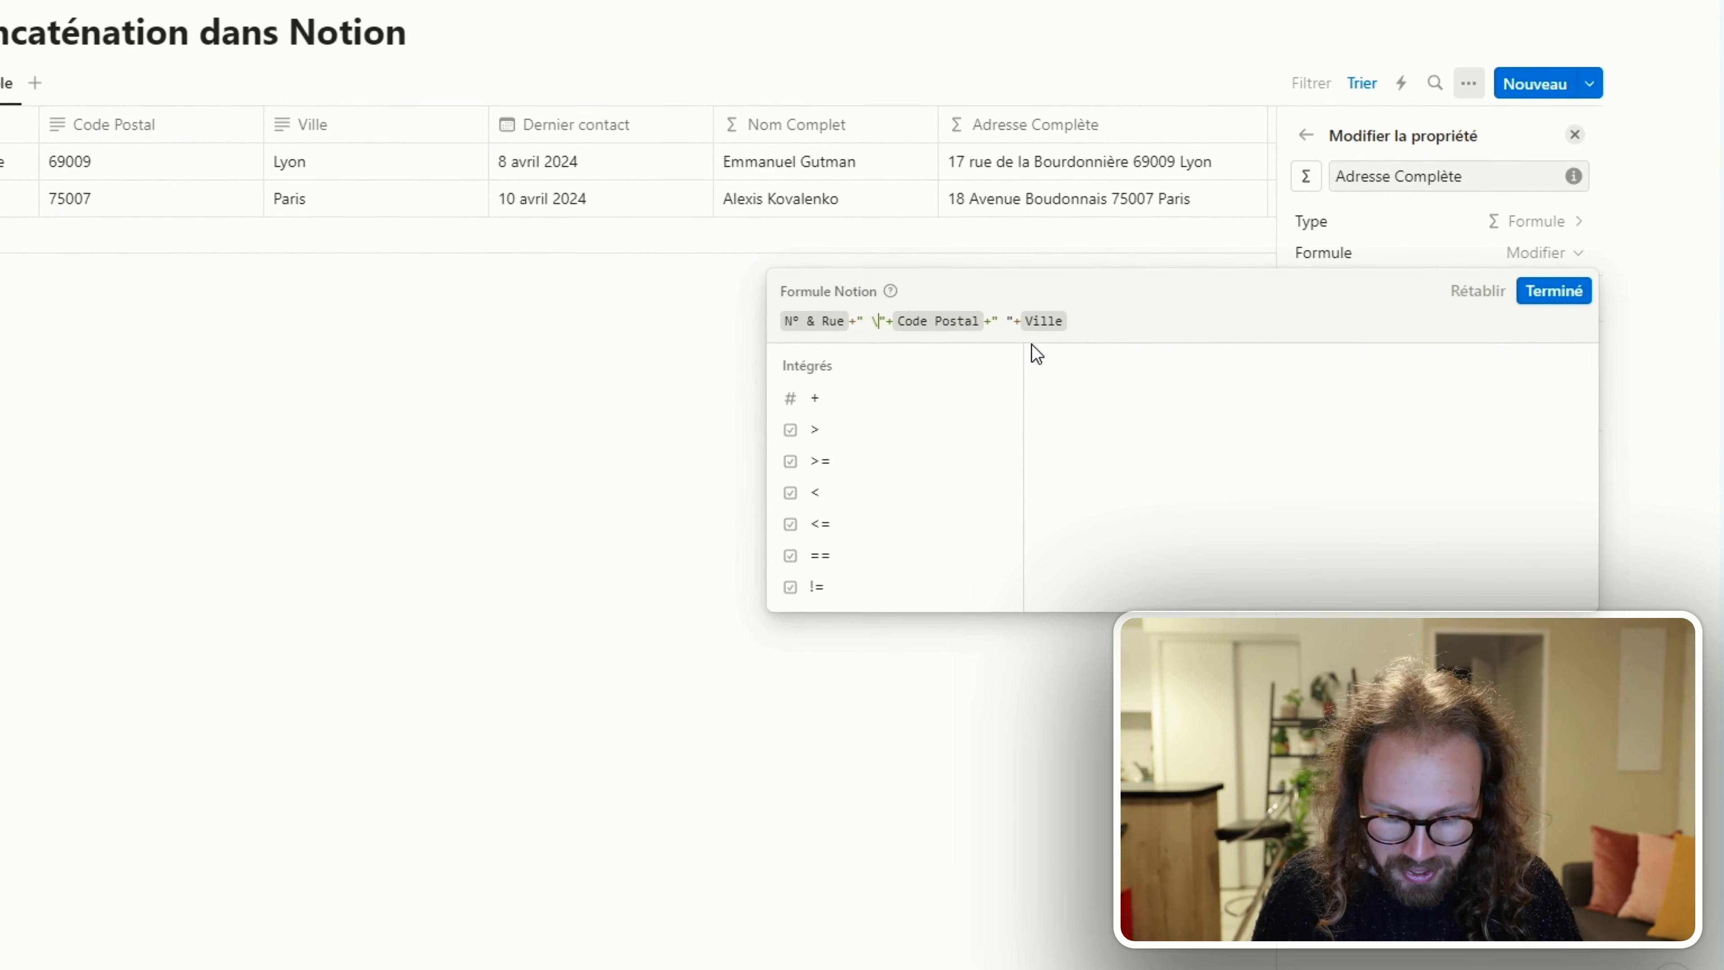
type("n")
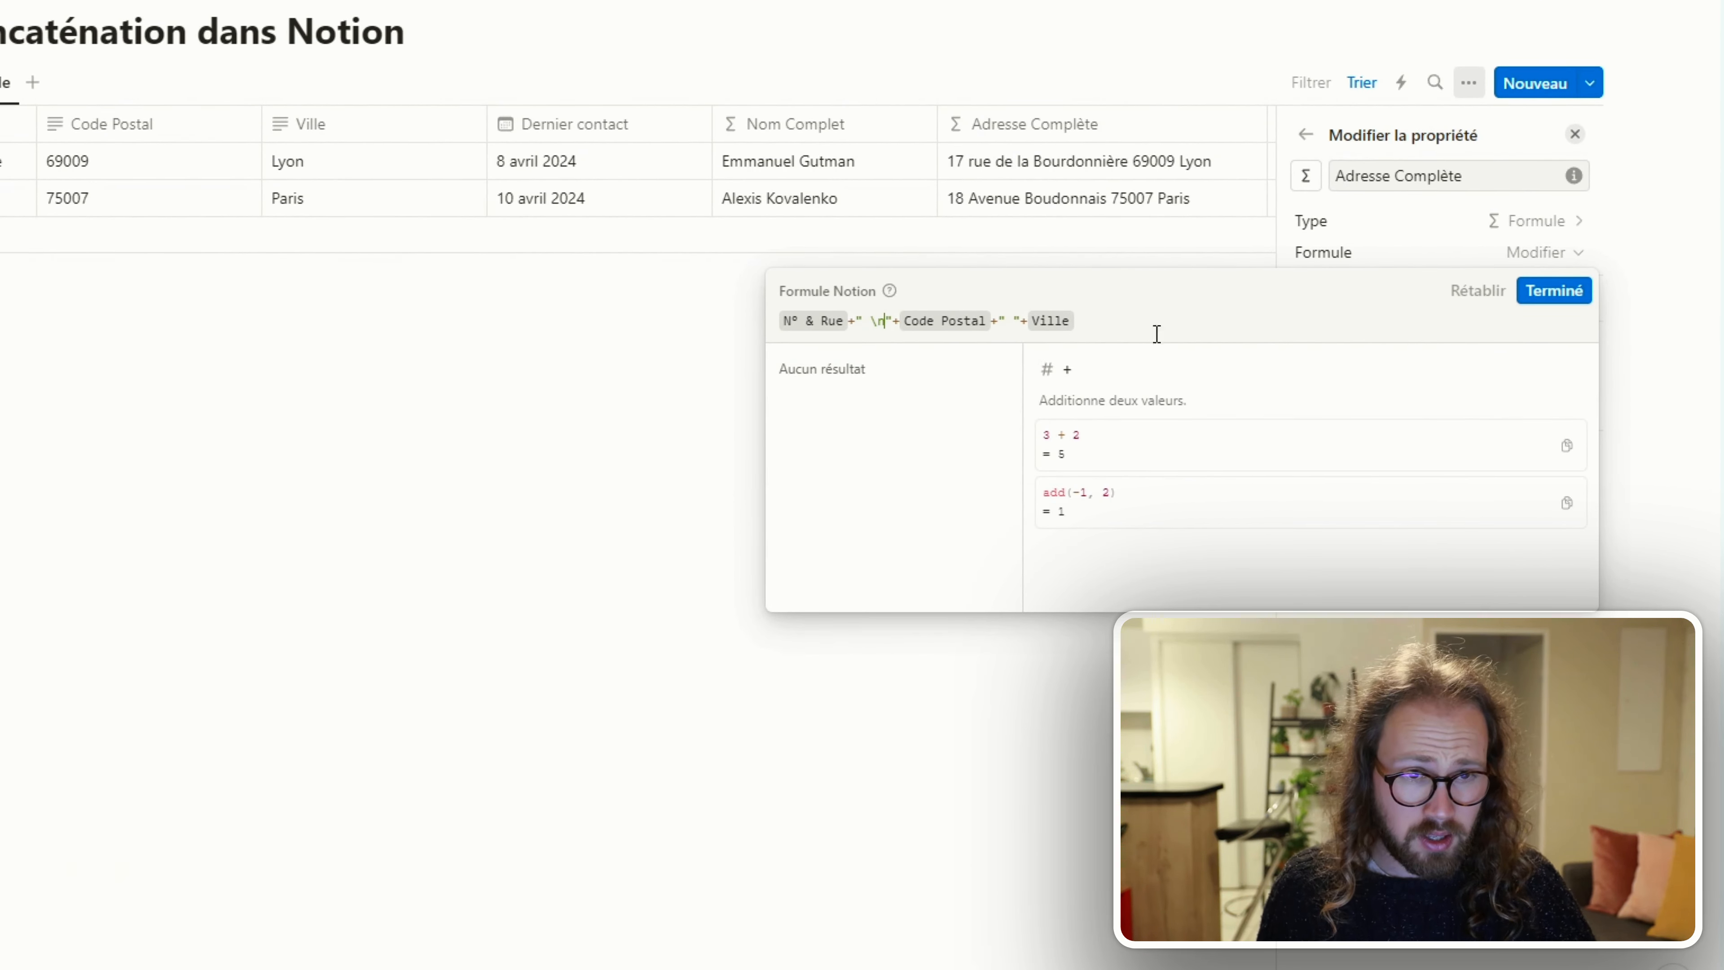
left_click(1554, 291)
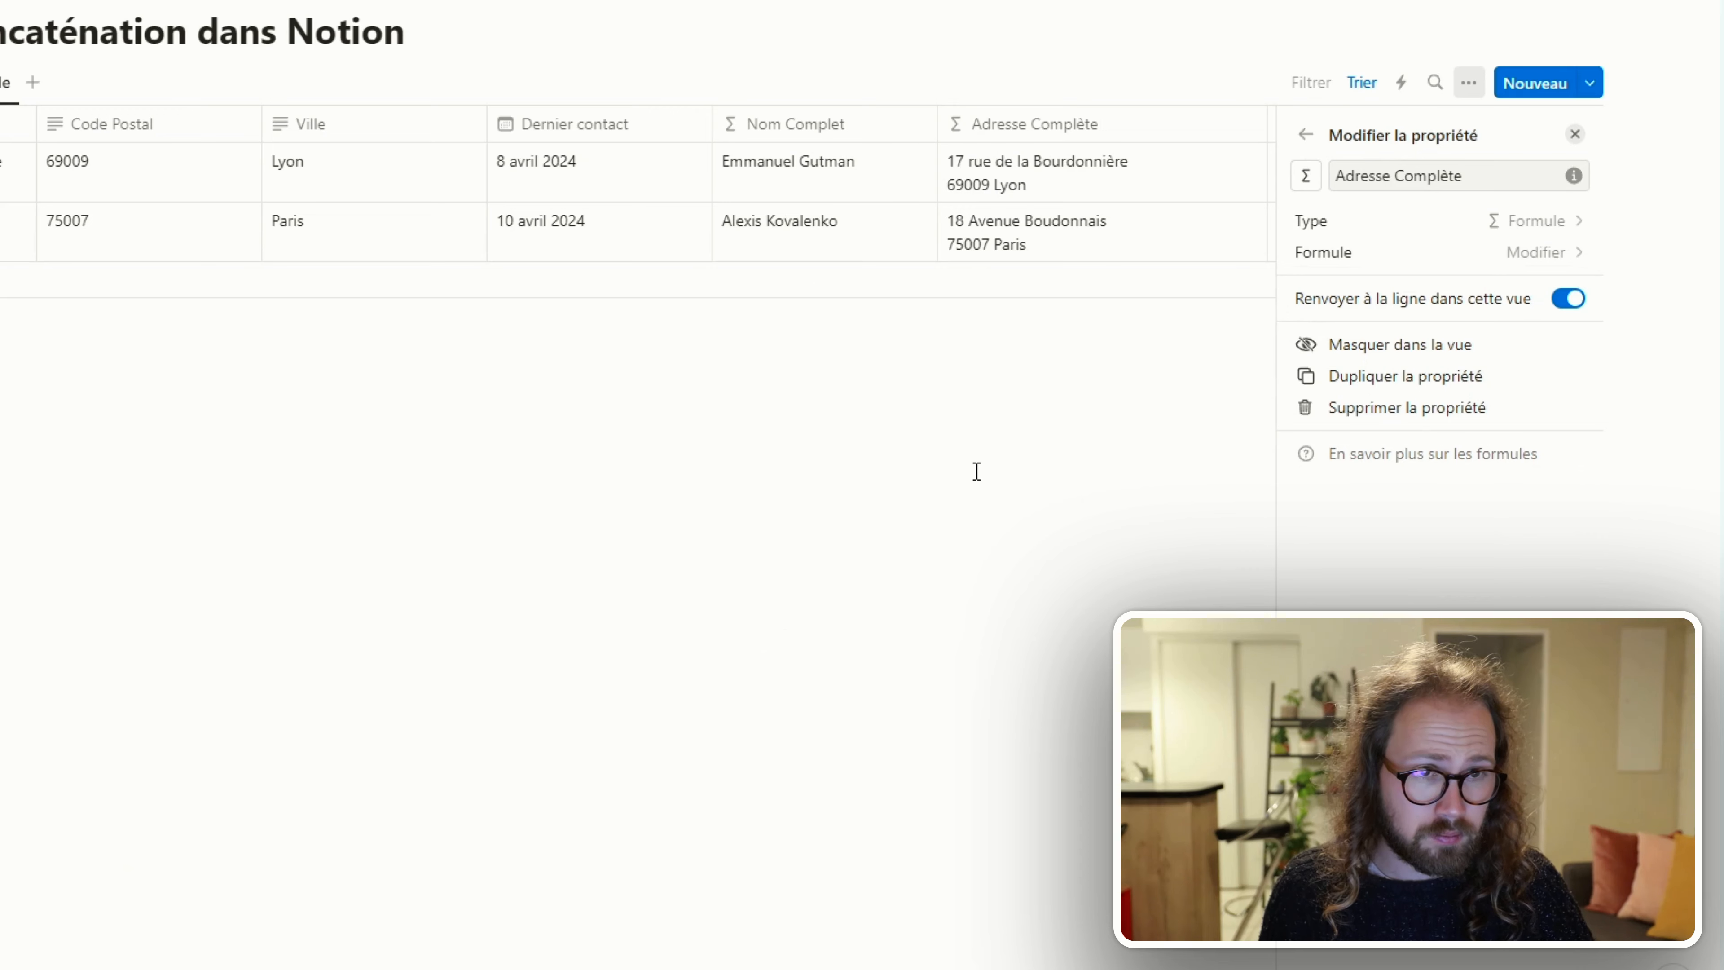
Step: Add a second \n line break between Code Postal and Ville in the Adresse Complète formula and save it
left_click(1130, 198)
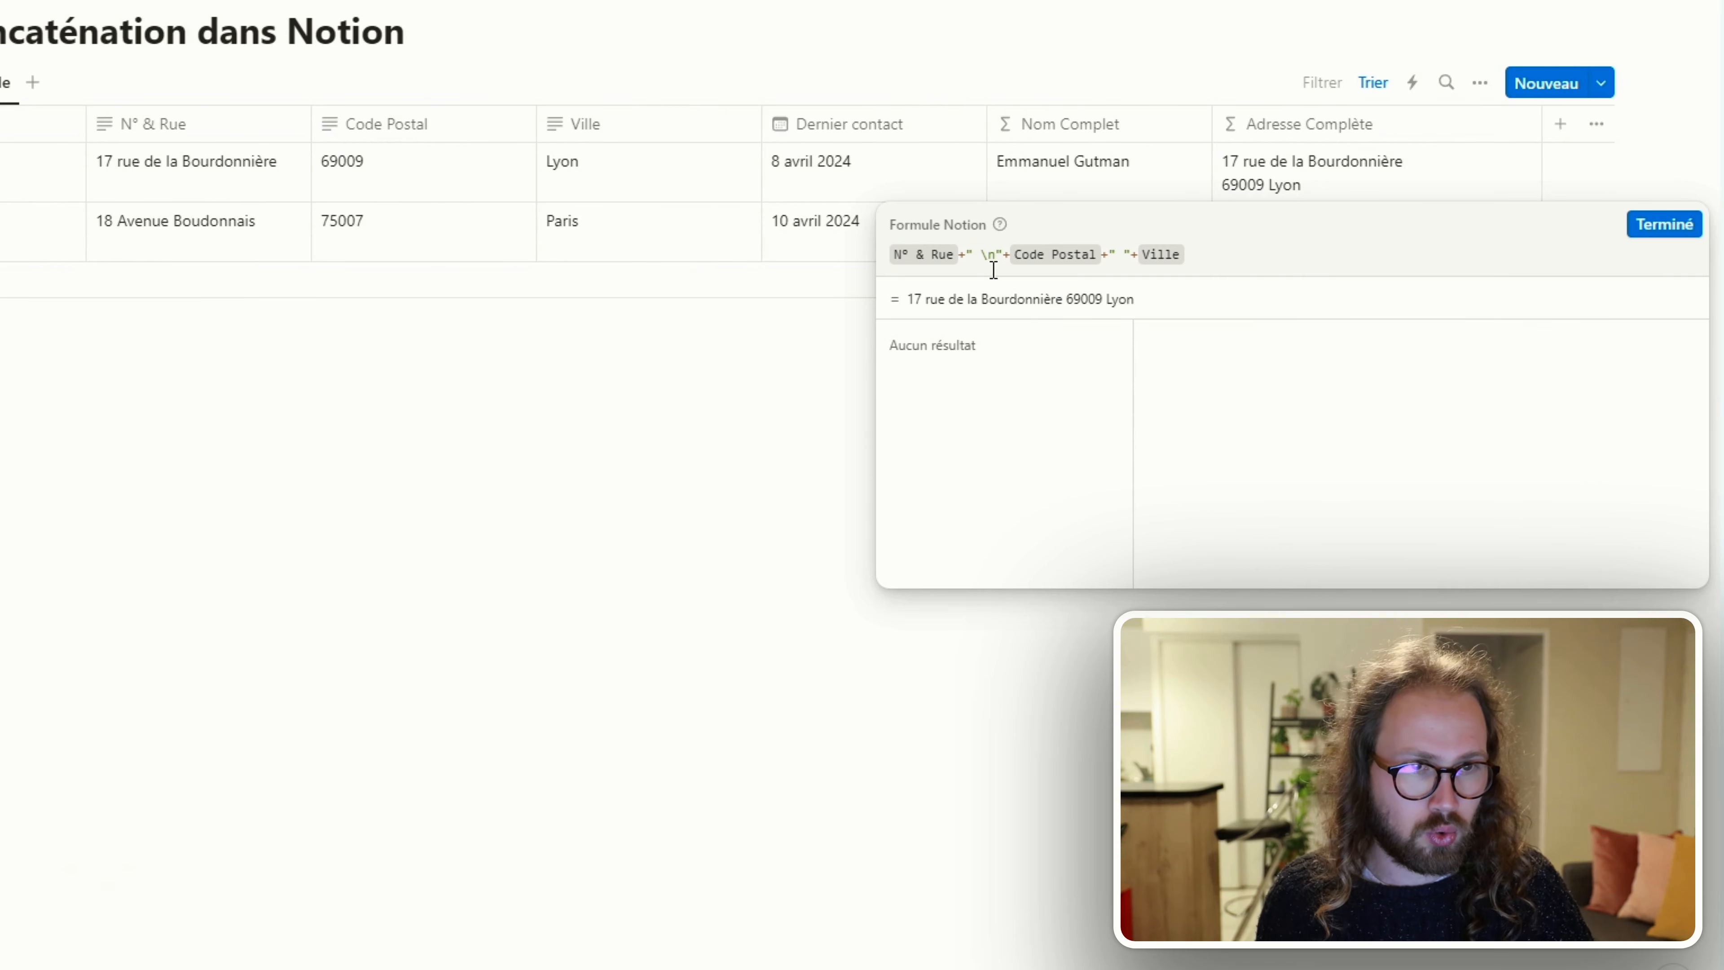
left_click_drag(999, 256, 981, 255)
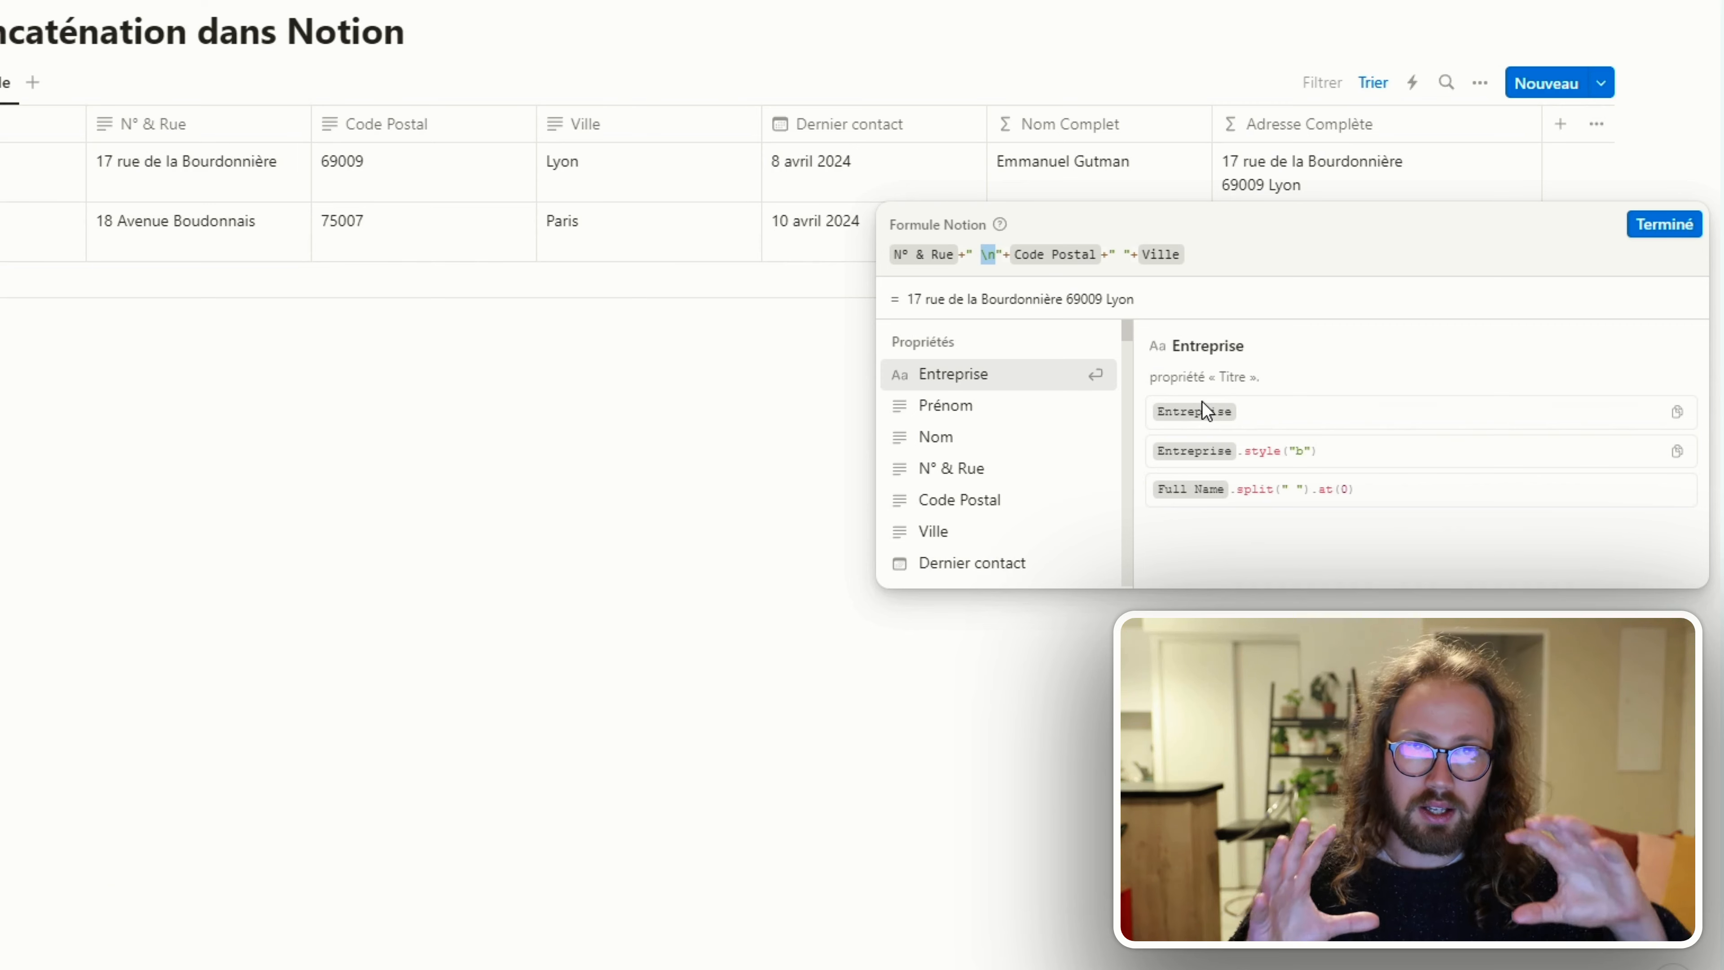
left_click(1117, 253)
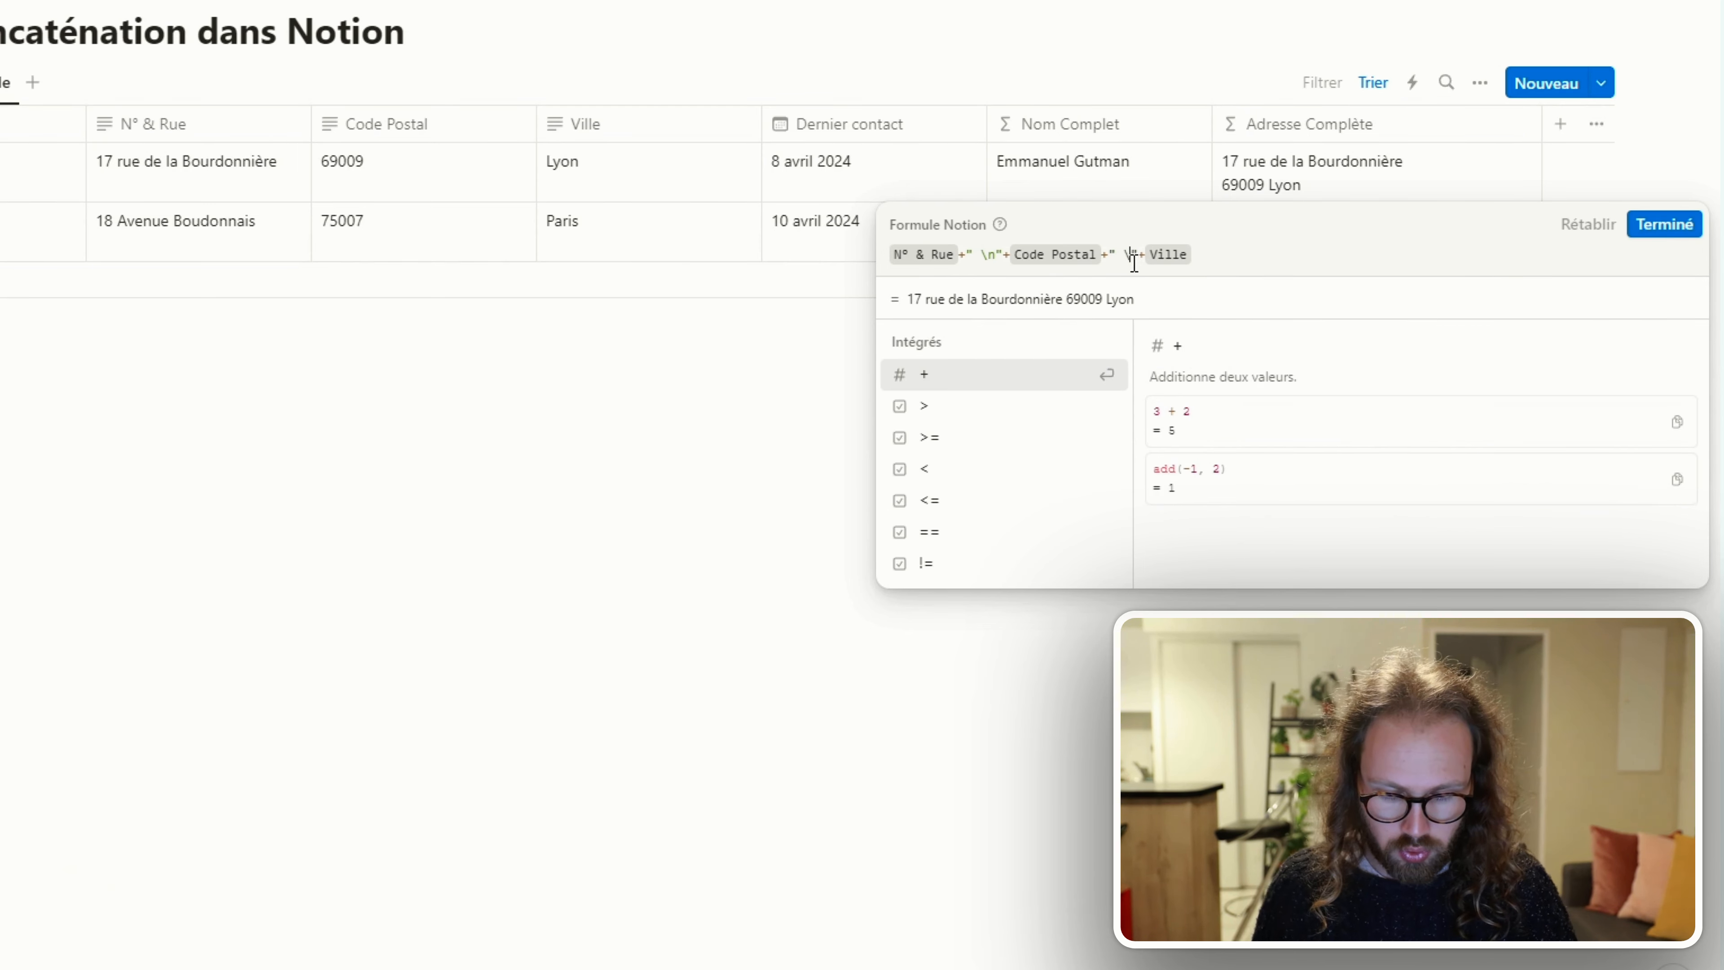
type("\\n")
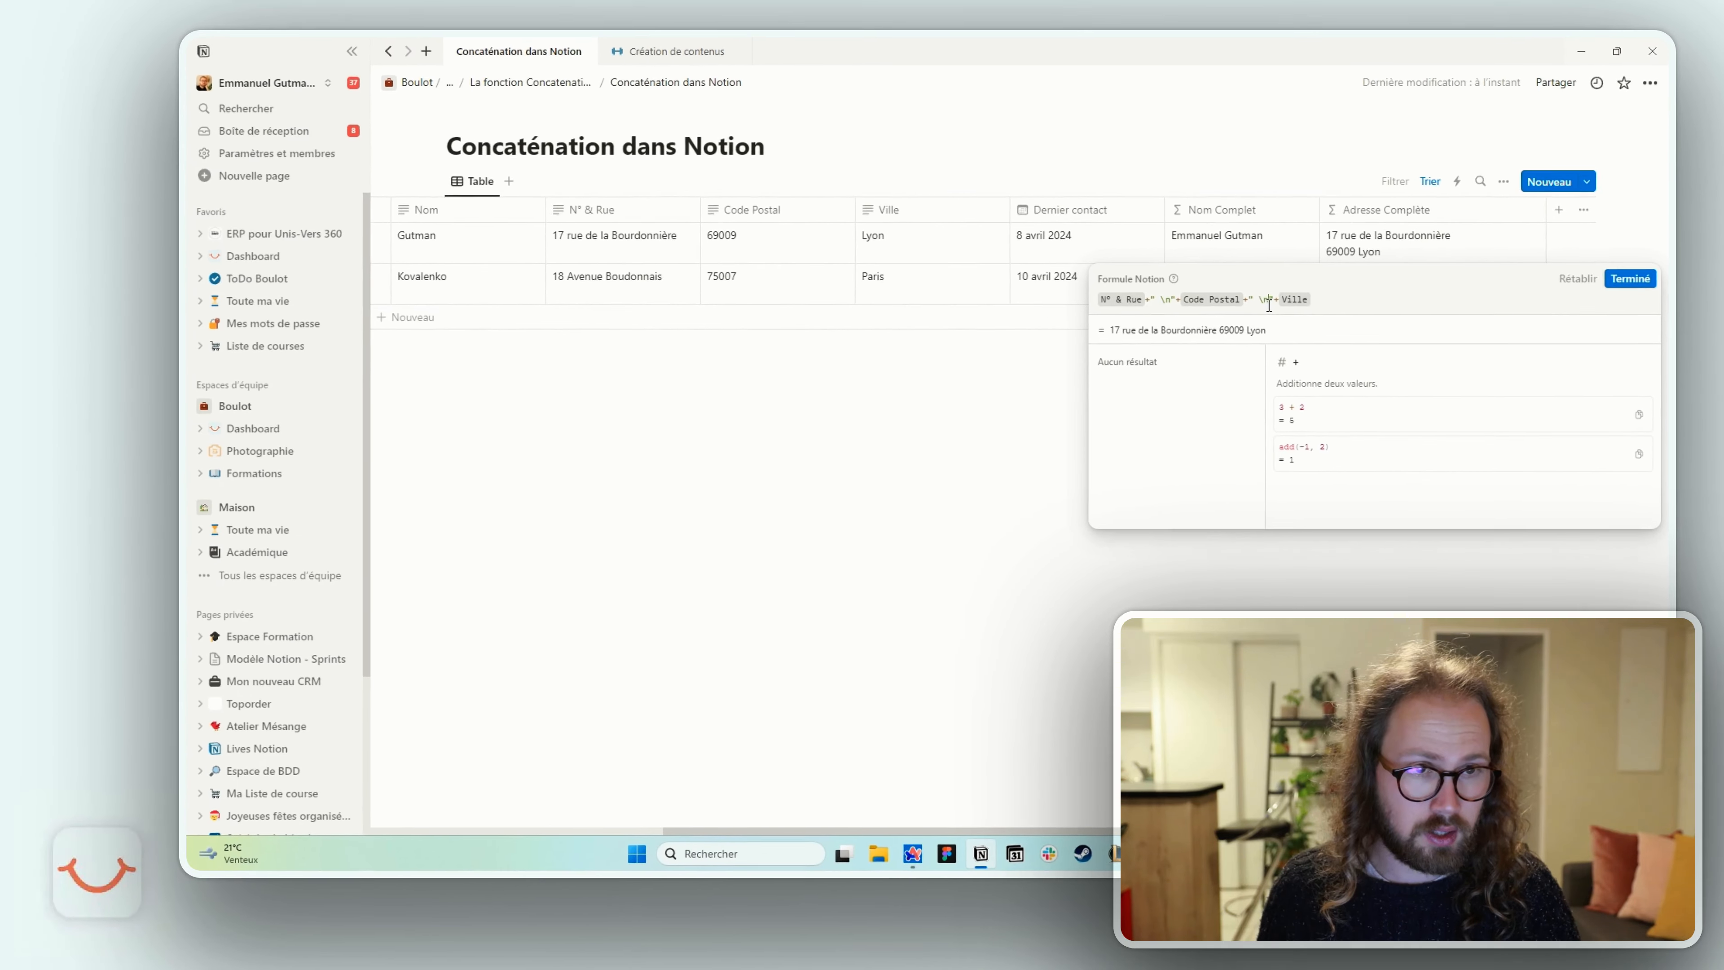
left_click(1630, 281)
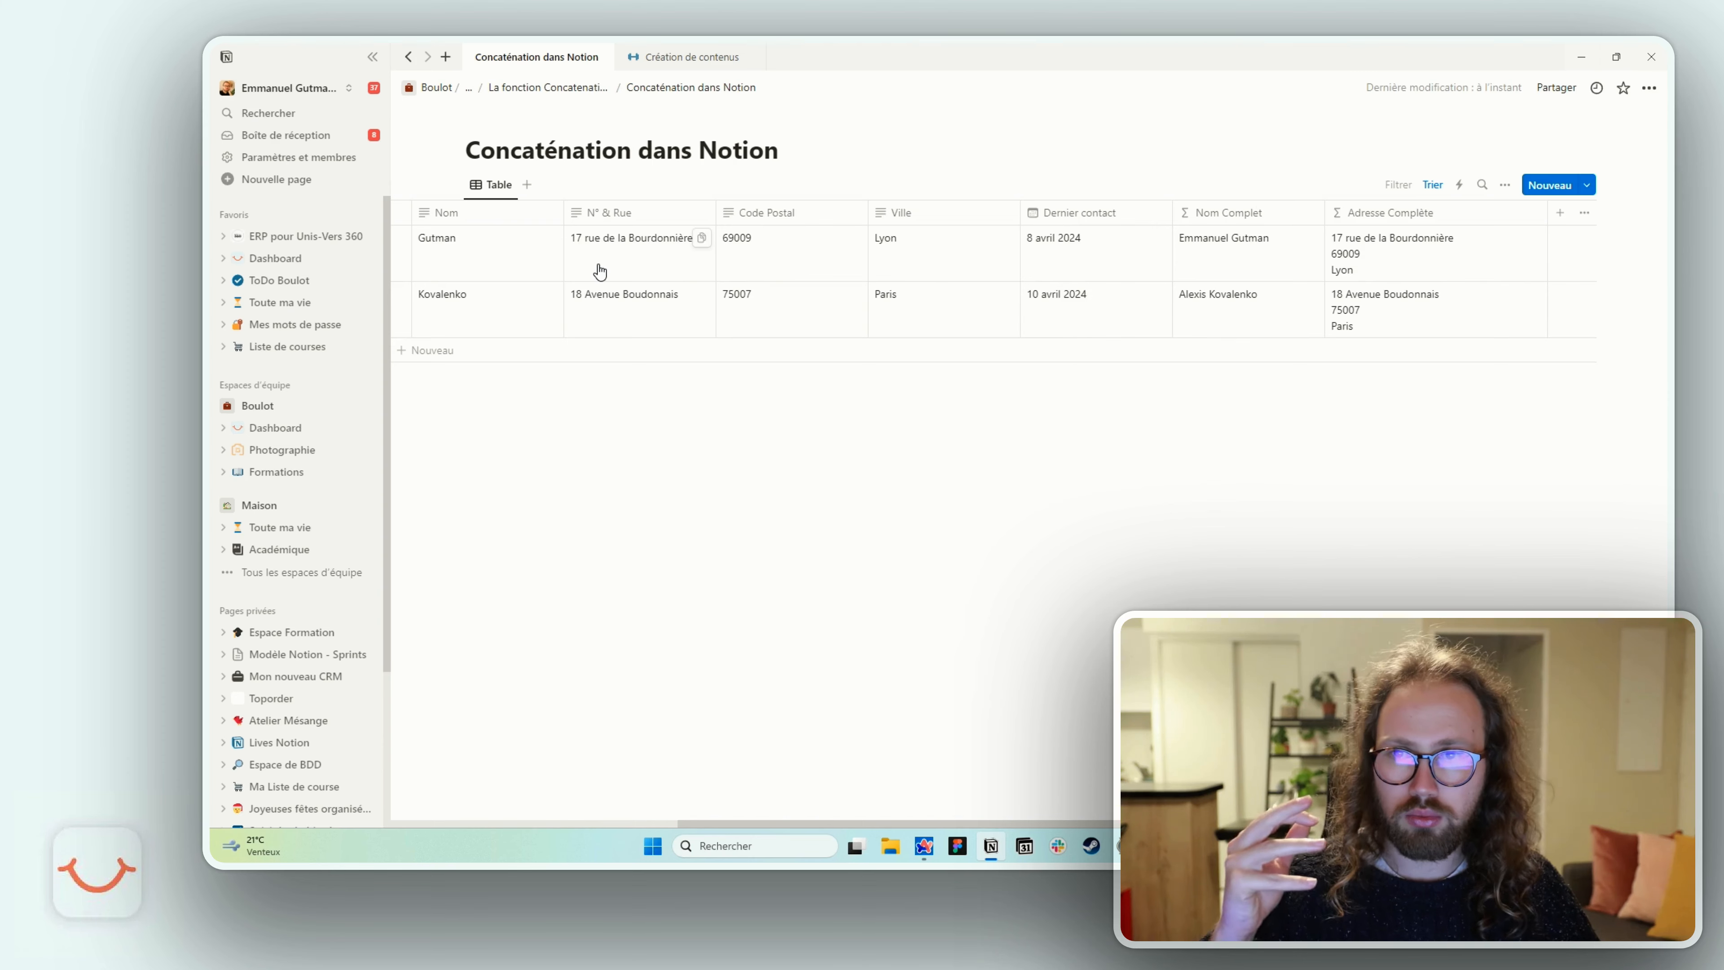
Step: Add a new property of type Formule to the table and name it Message personnalisé
scroll(599, 271, "left", 5)
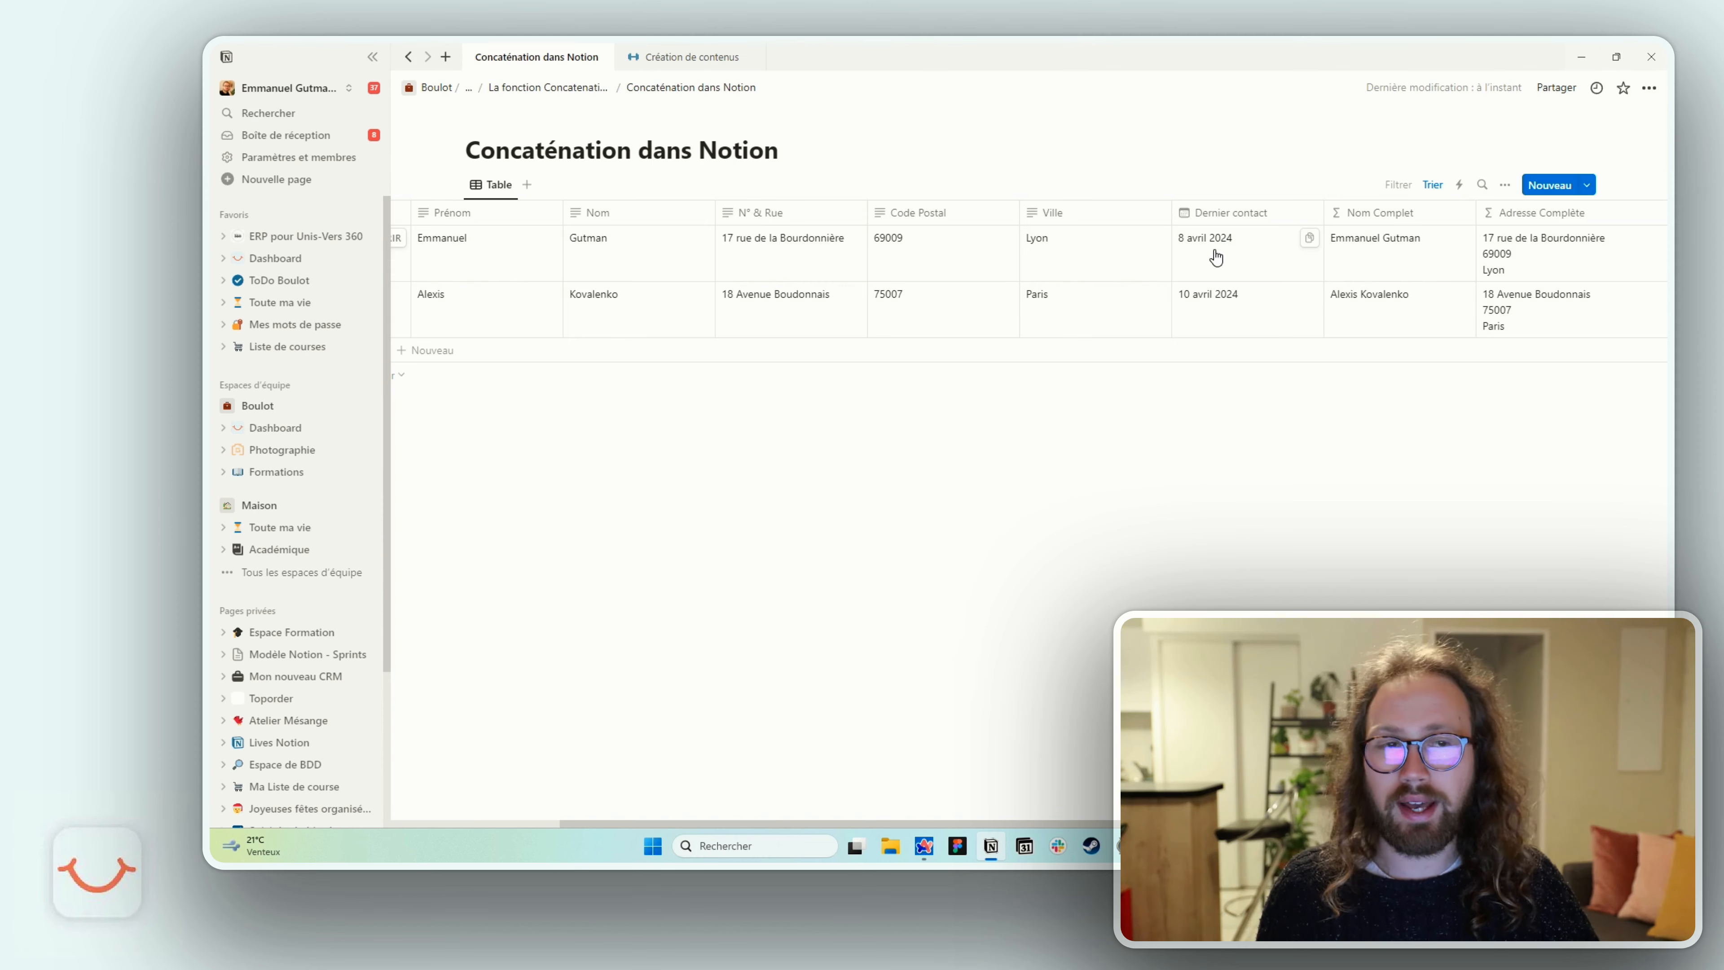
scroll(1216, 257, "right", 3)
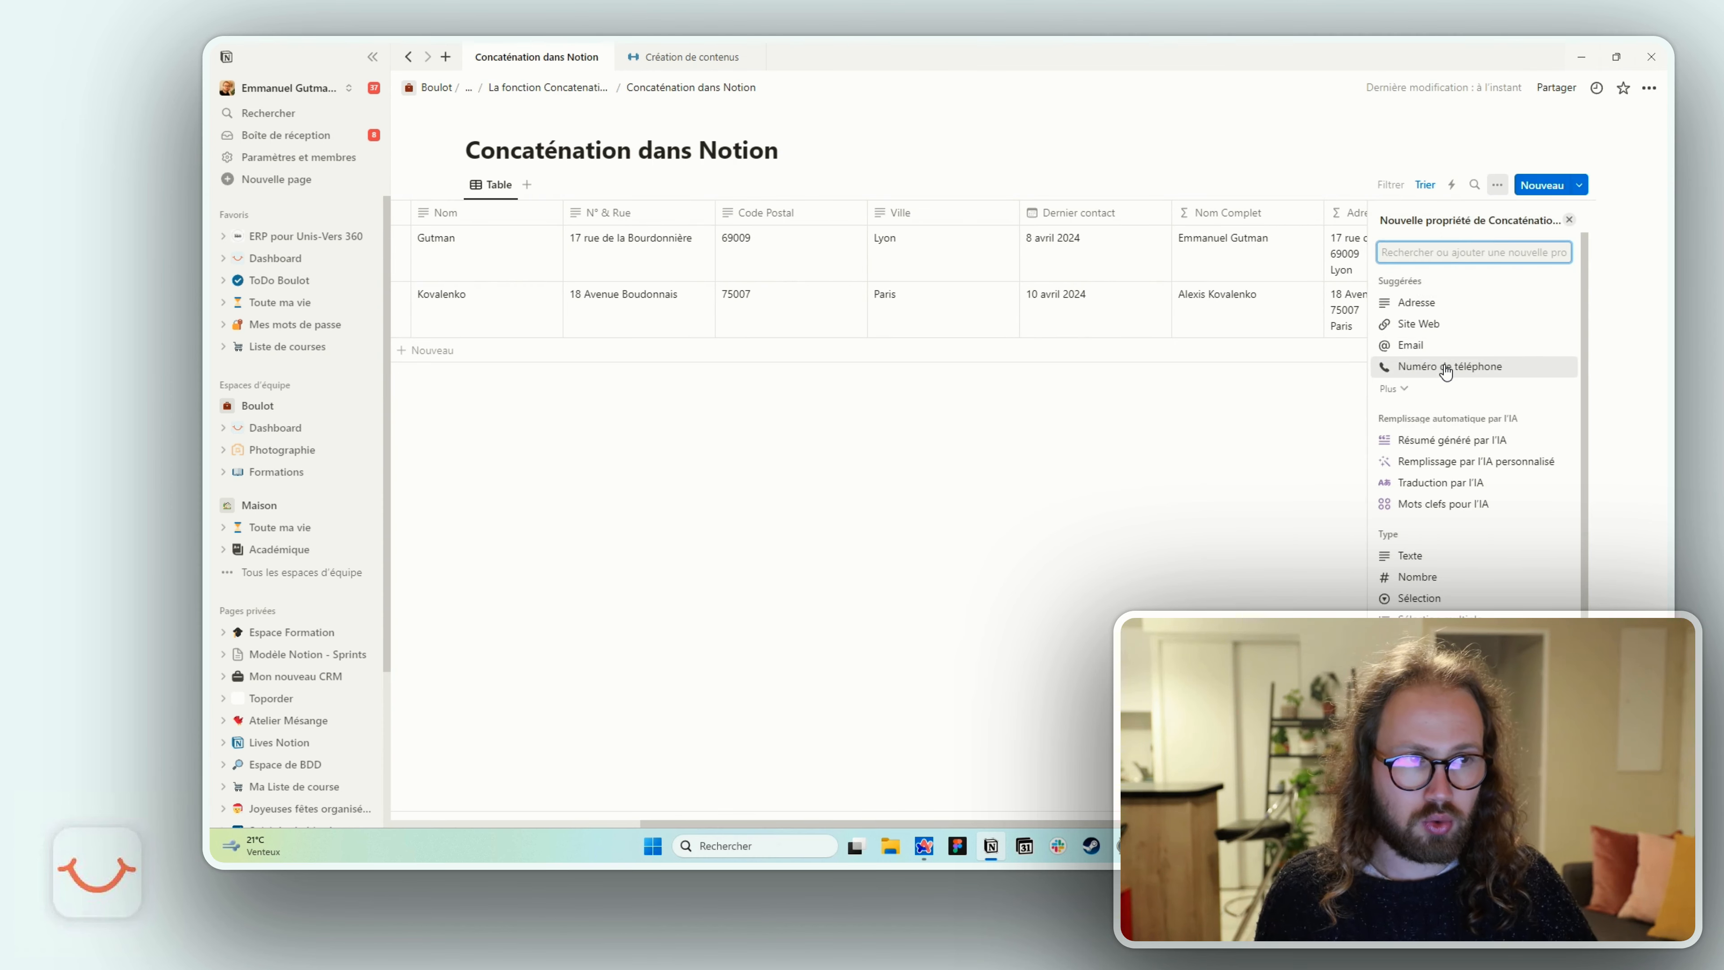
type("for")
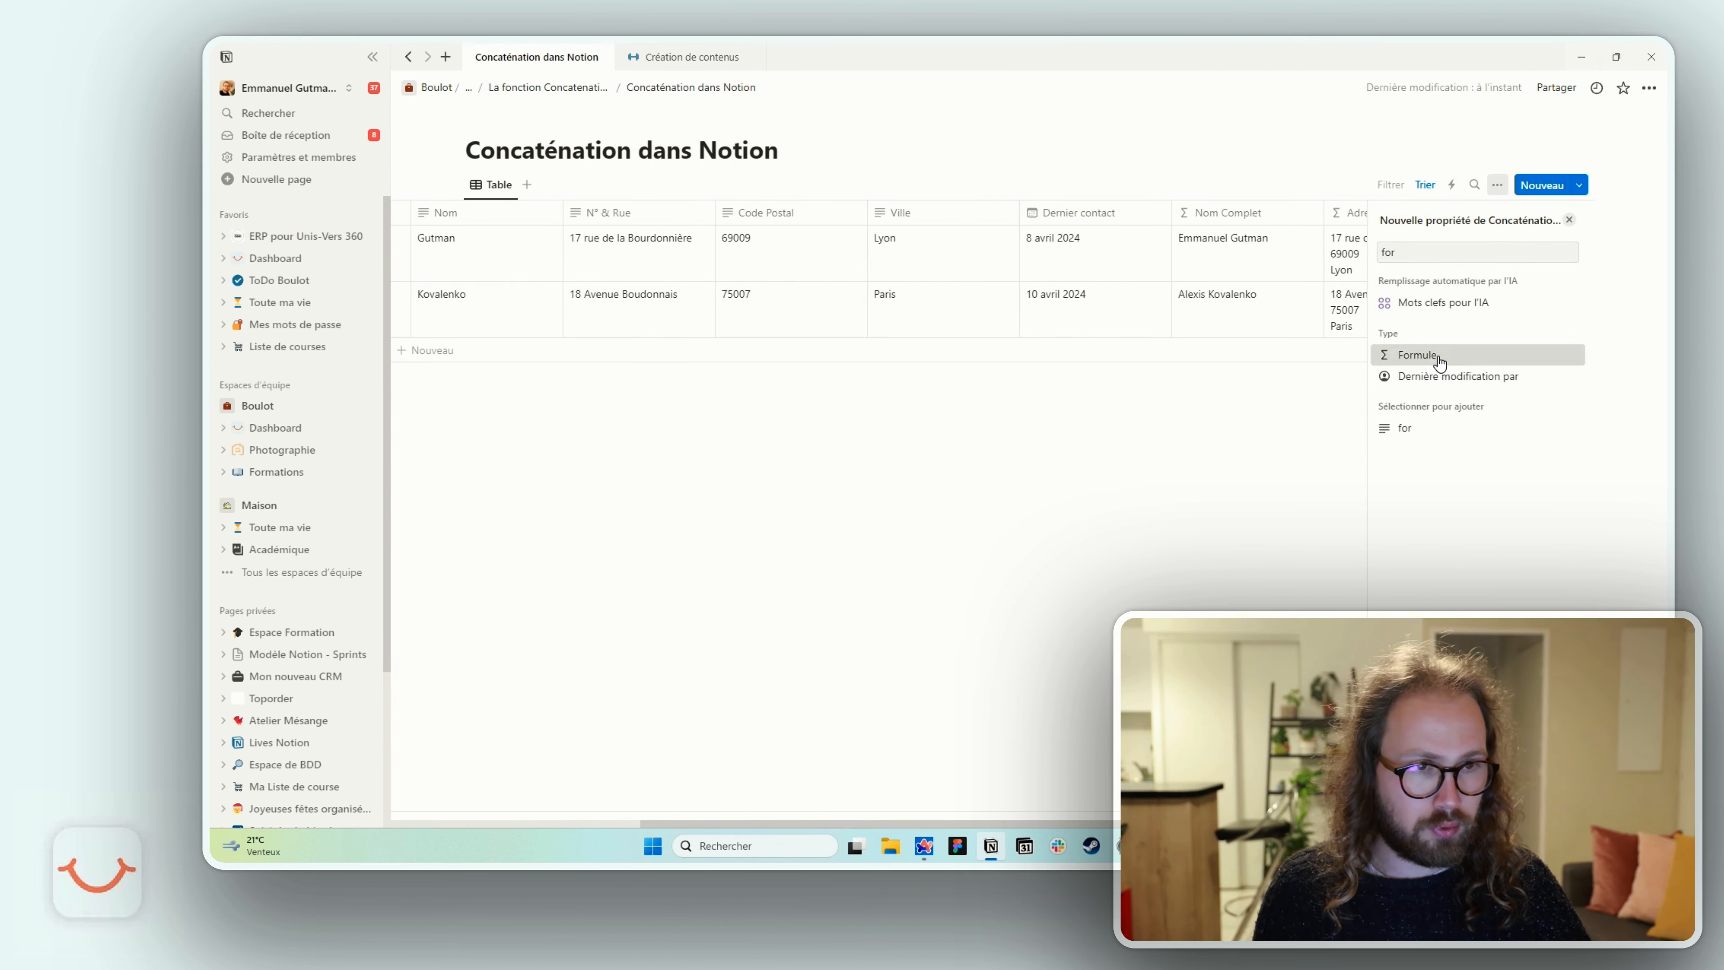
left_click(1439, 354)
type("Message")
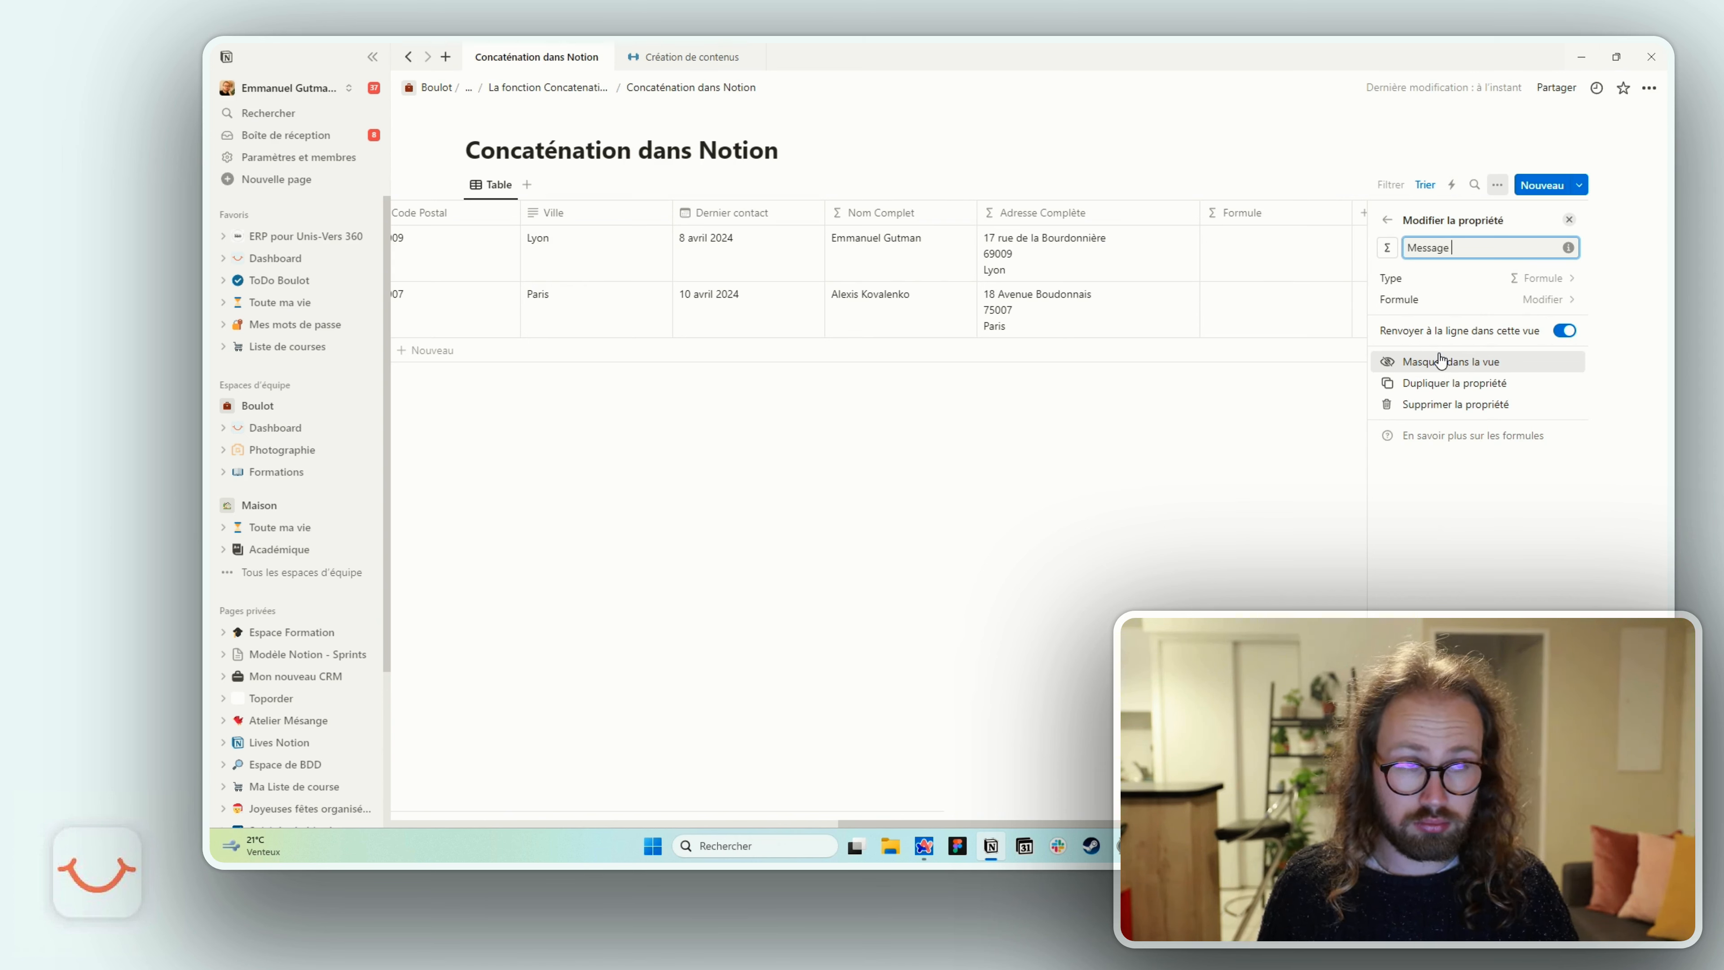
type(" personnalisé")
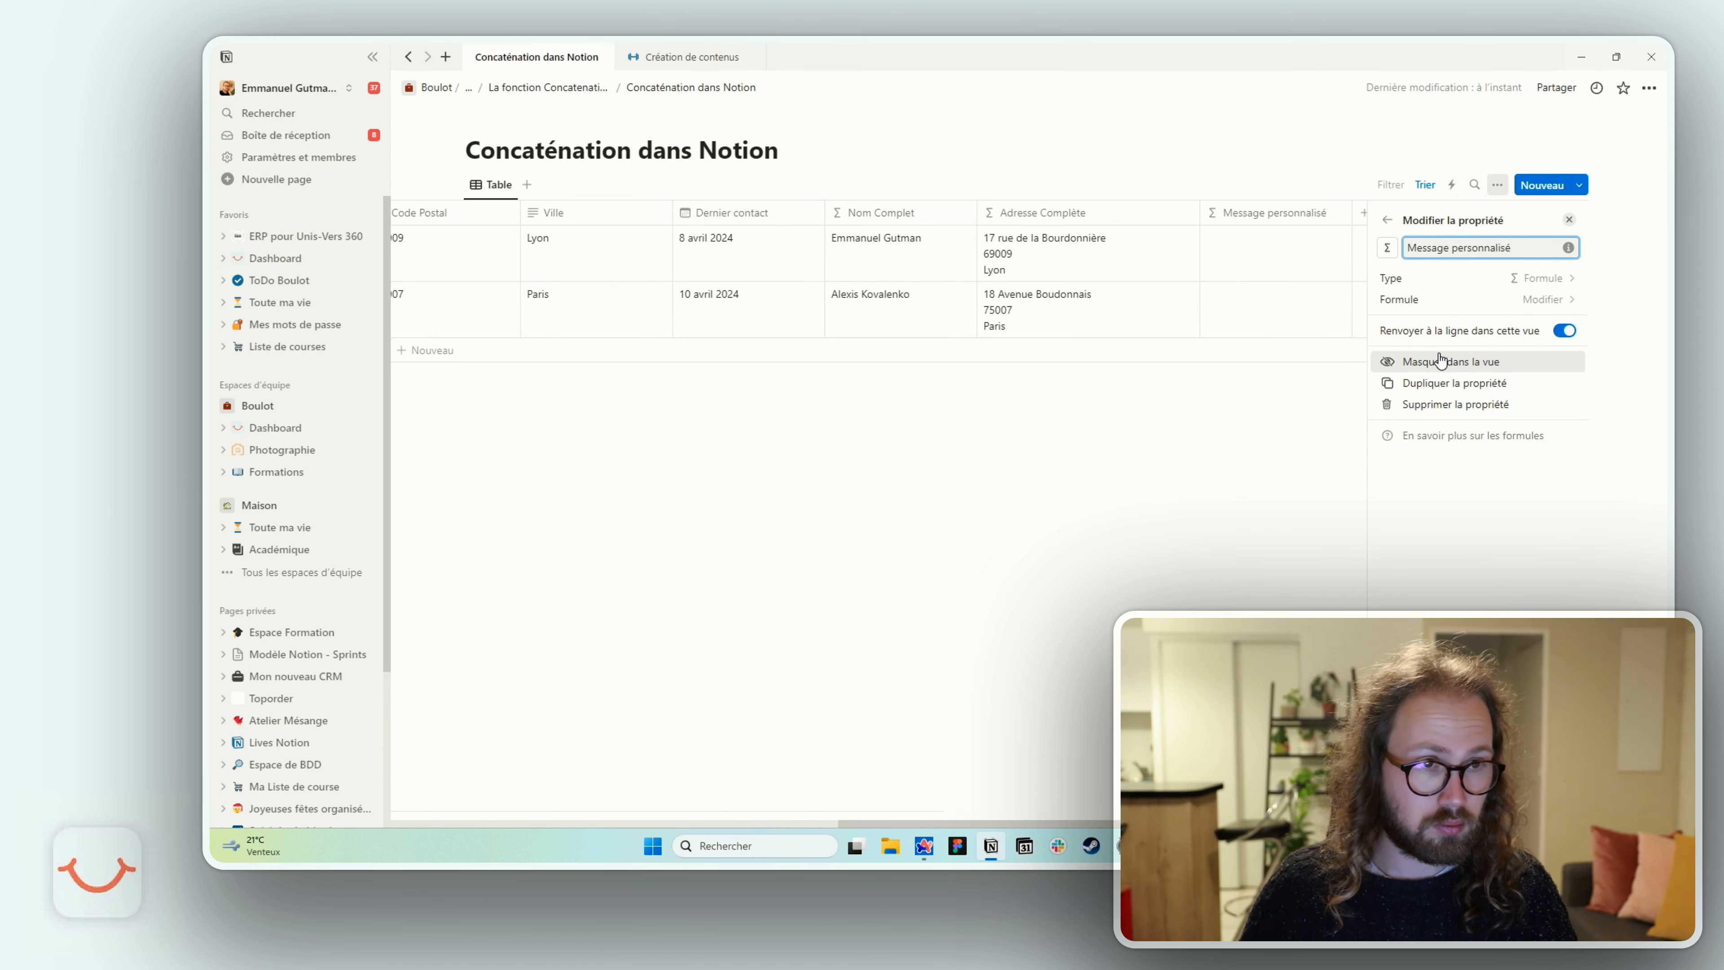
Step: Begin the Message personnalisé formula with the quoted text "Bonjour, le dernier contact avec "
left_click(1466, 300)
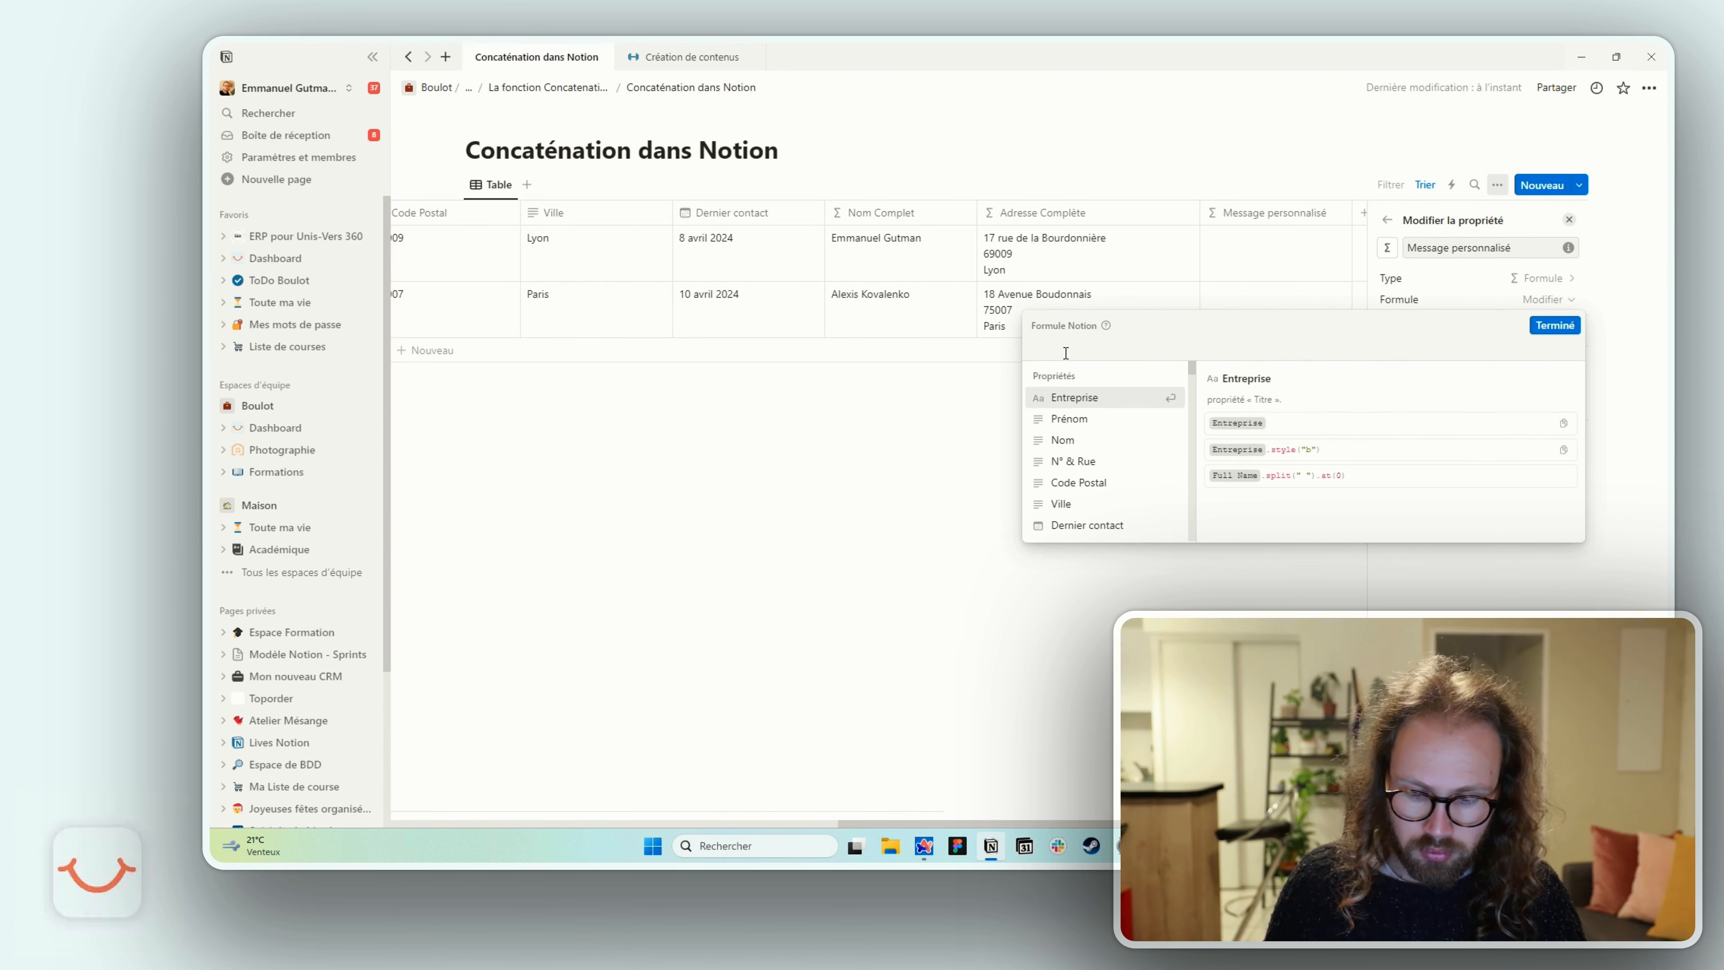
type("Bonjour")
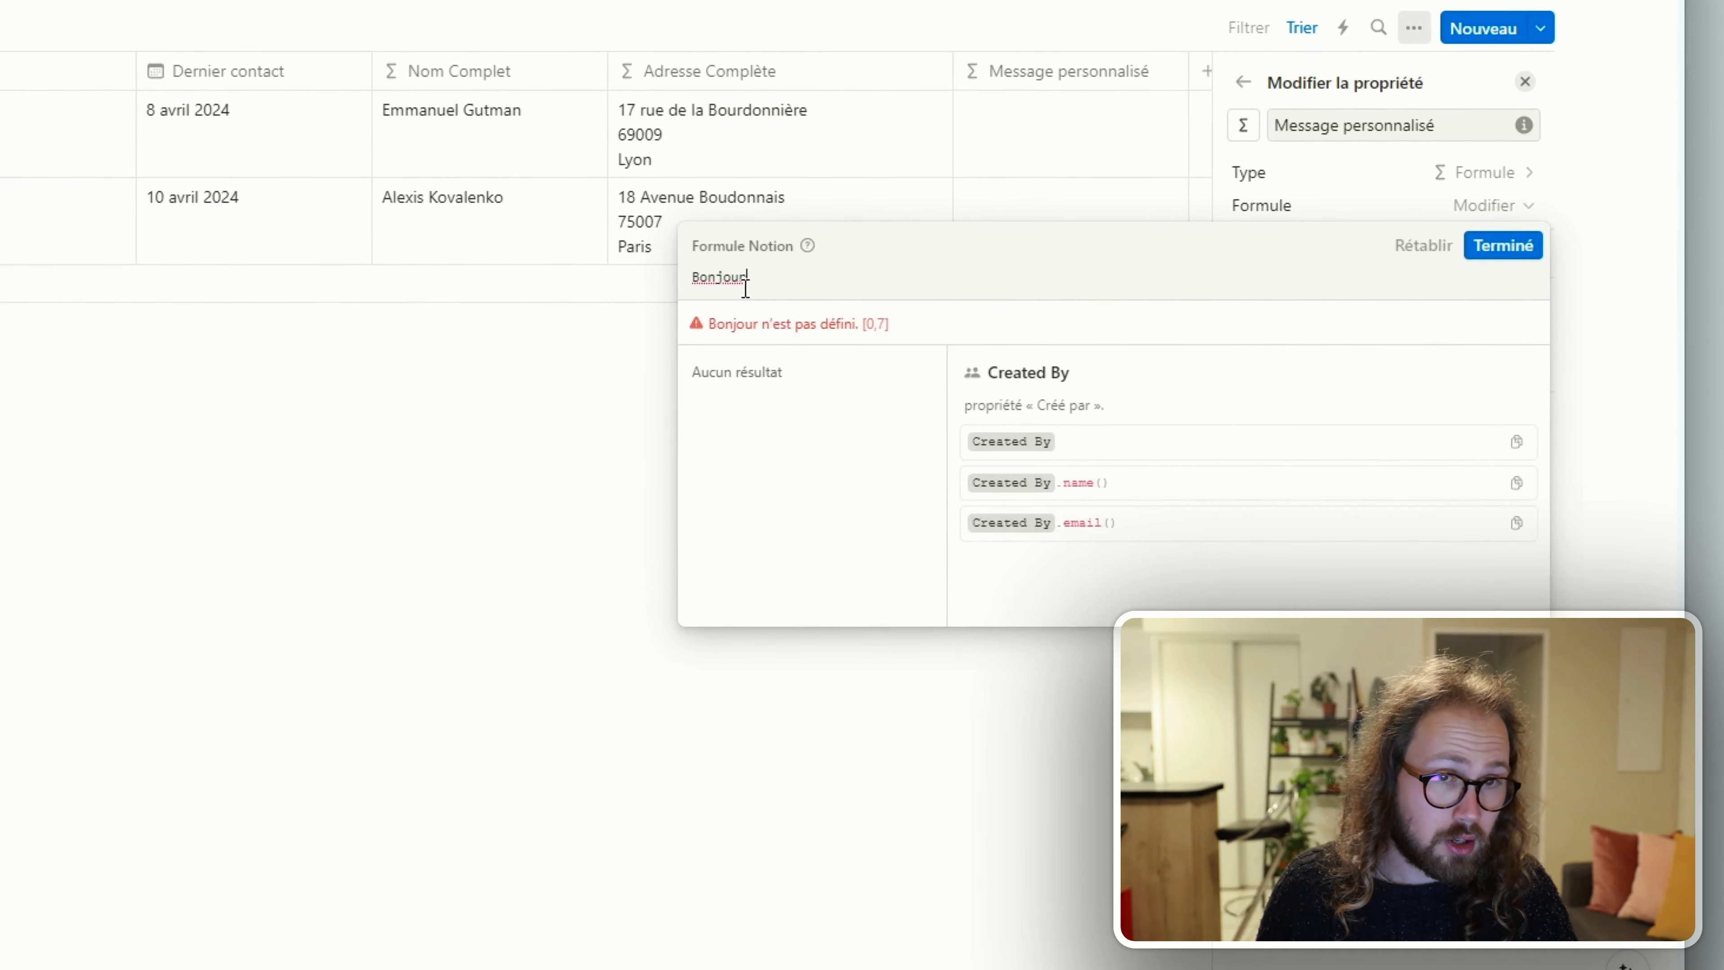
key("ctrl+a")
type("\"Bonjour Emmanue")
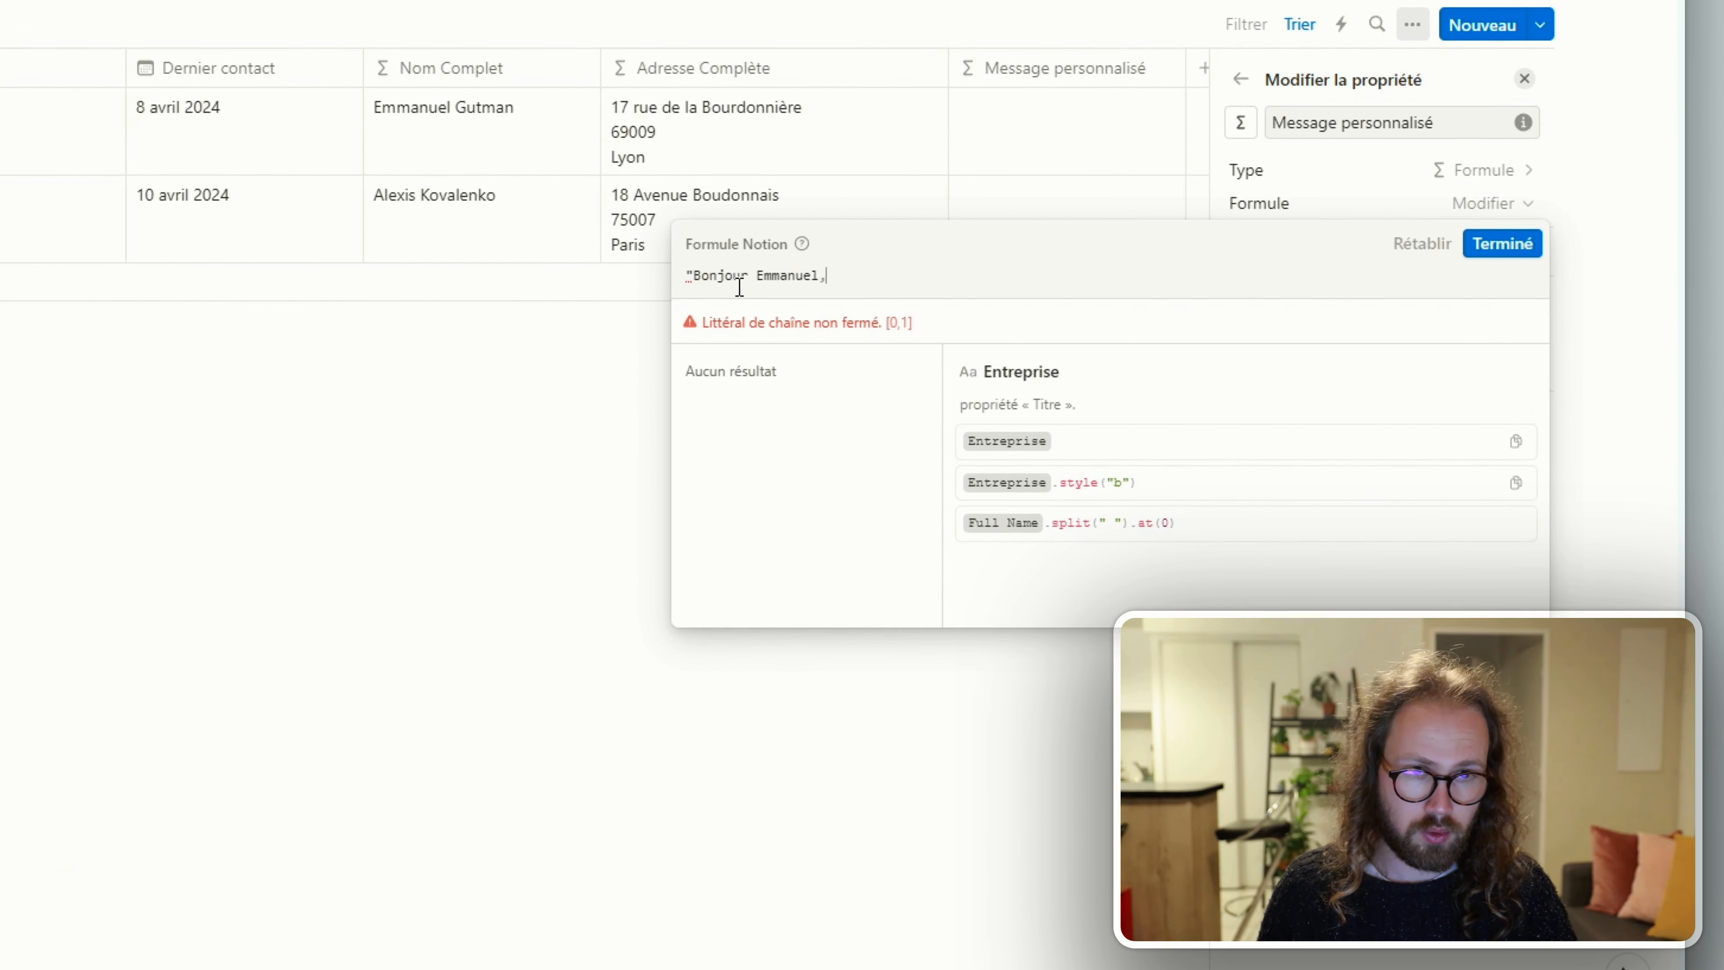
type("l, le dernier contact avec")
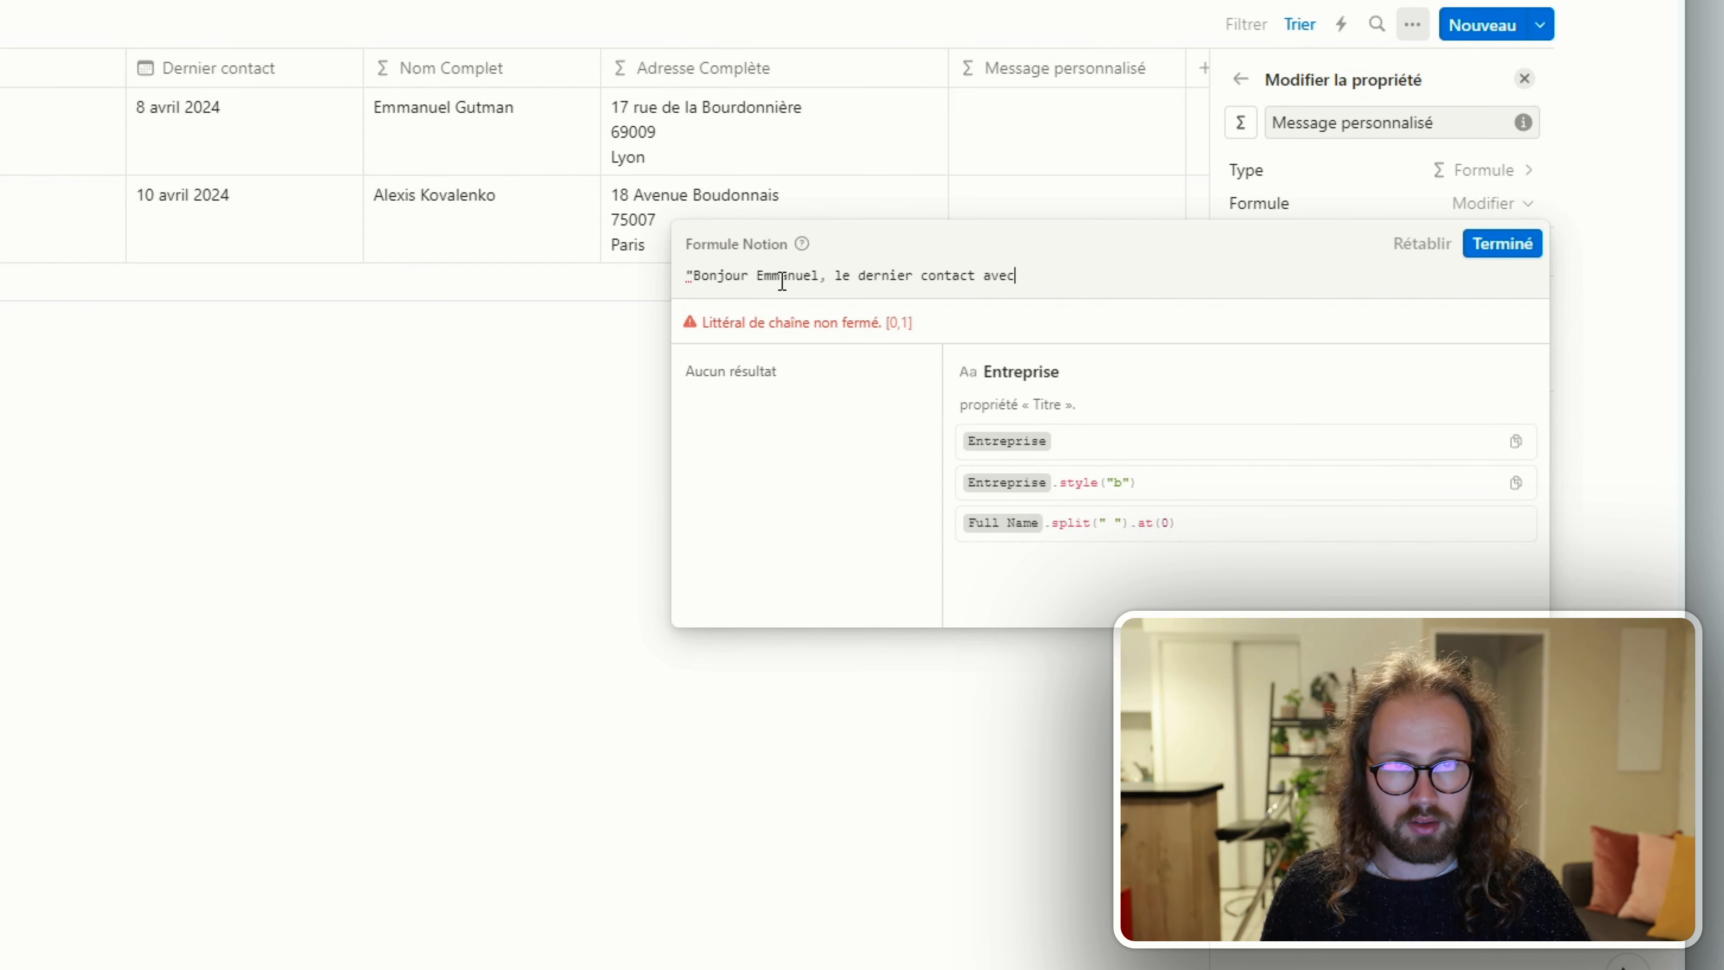
double_click(782, 275)
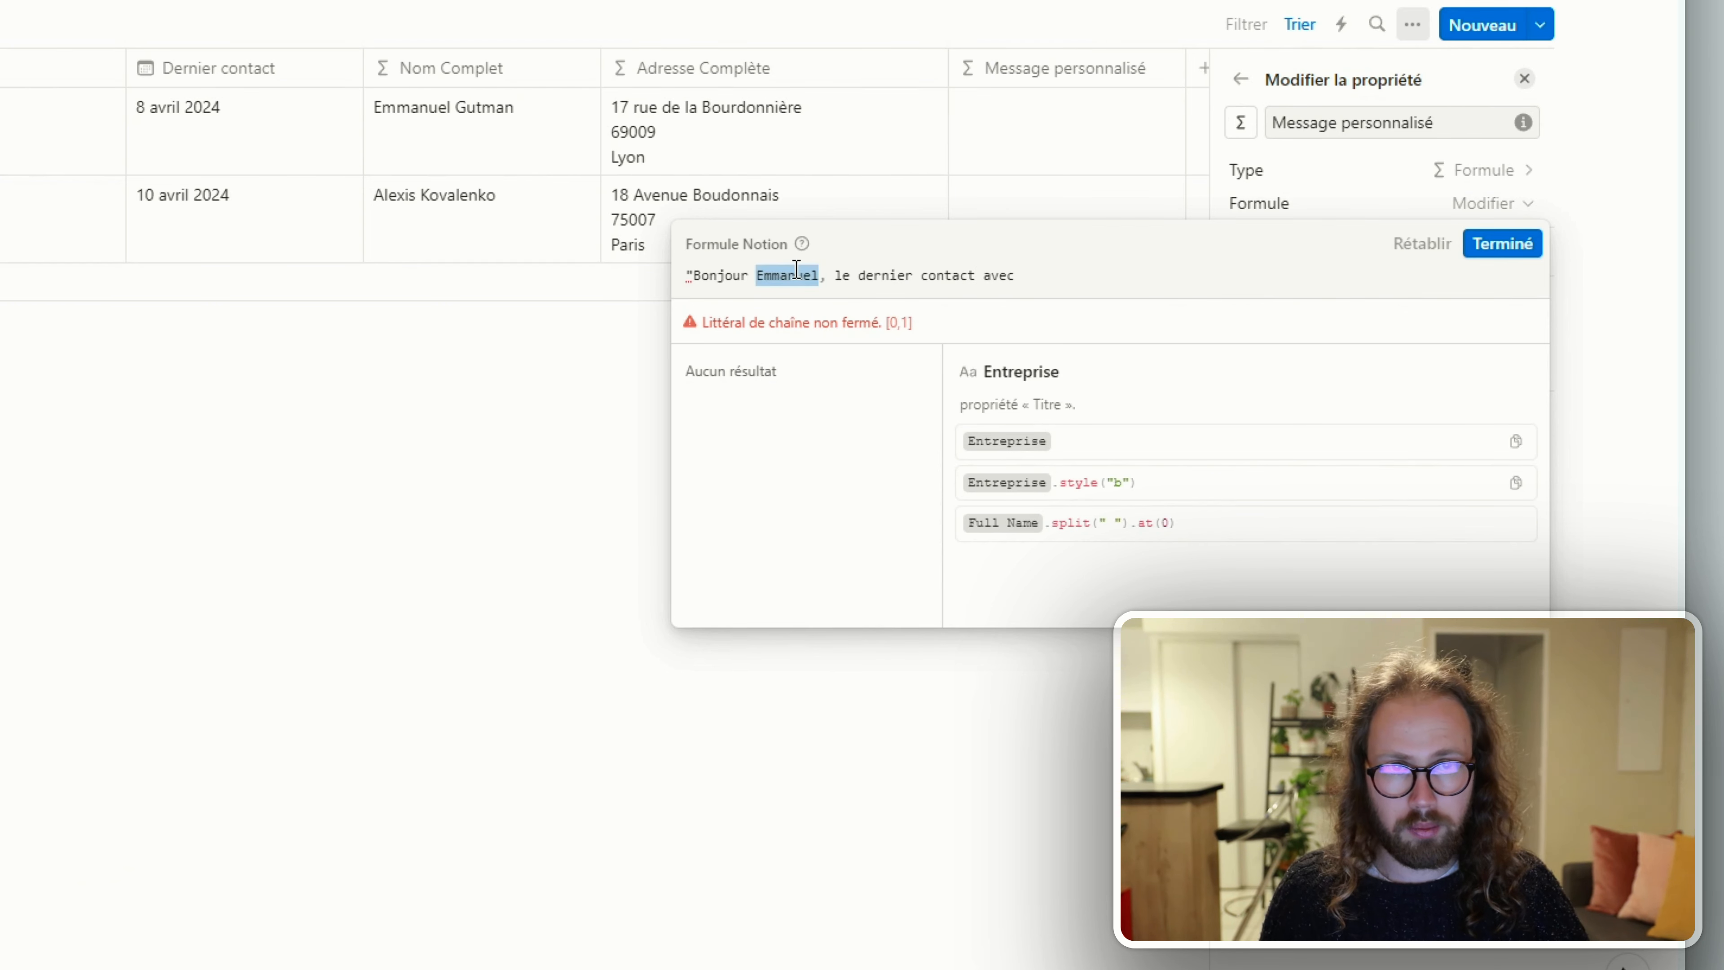
key("BackSpace")
key("BackSpace")
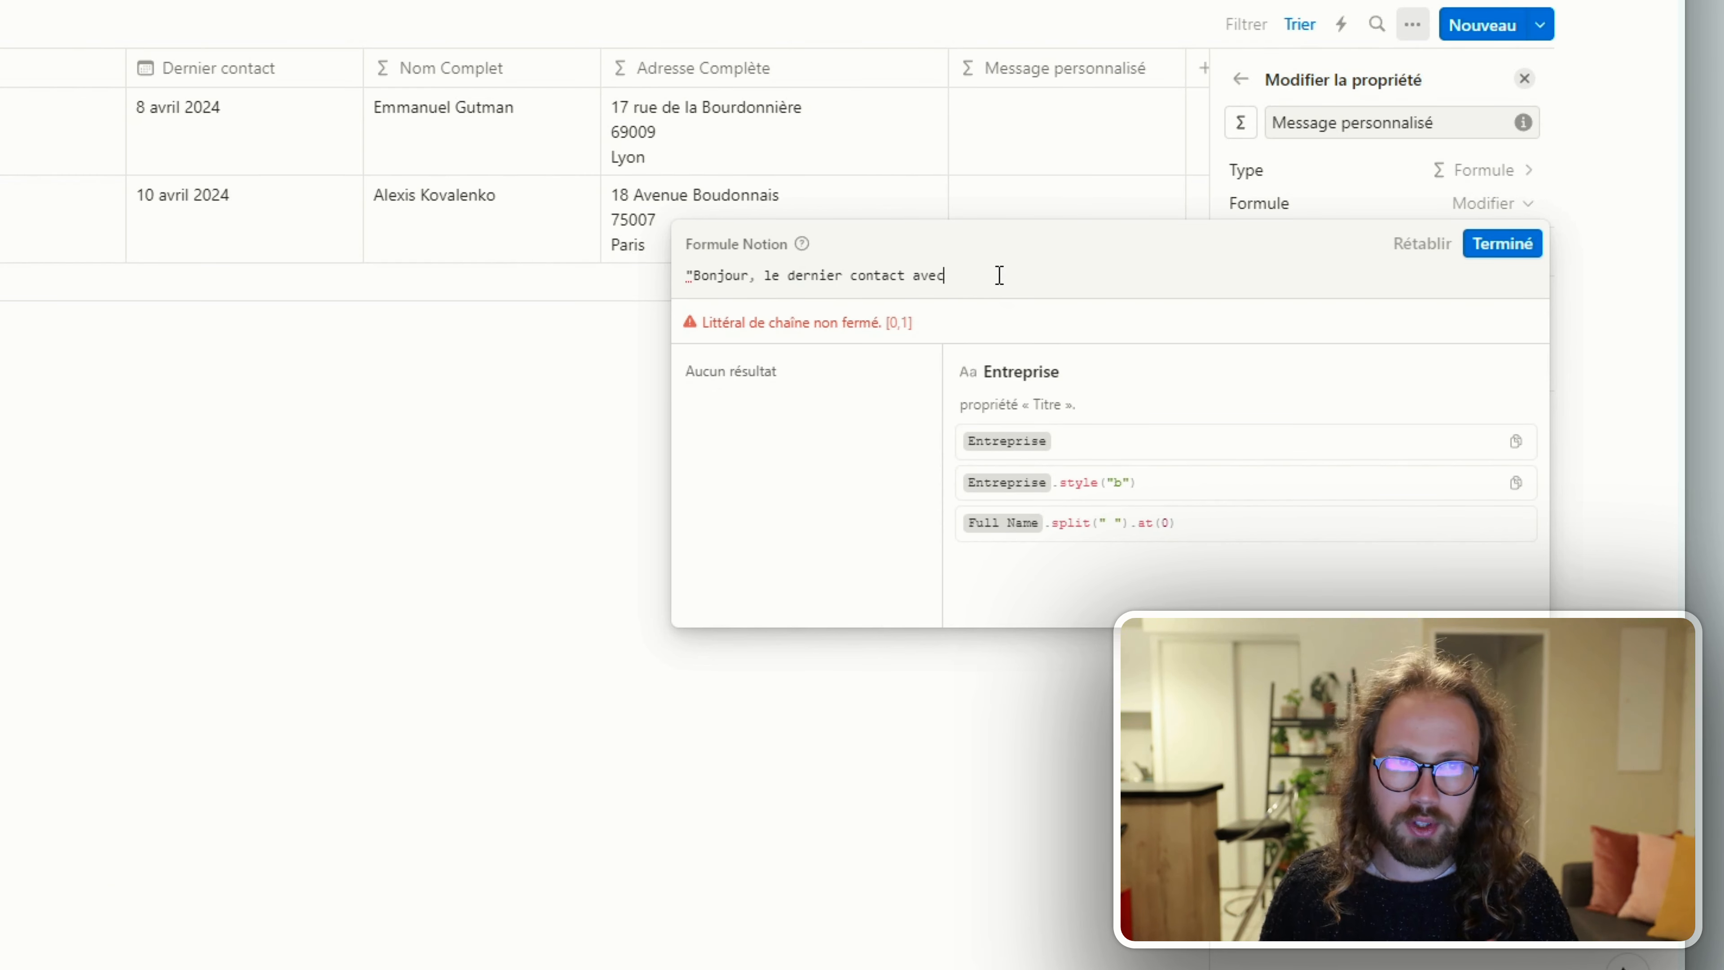
type("\"")
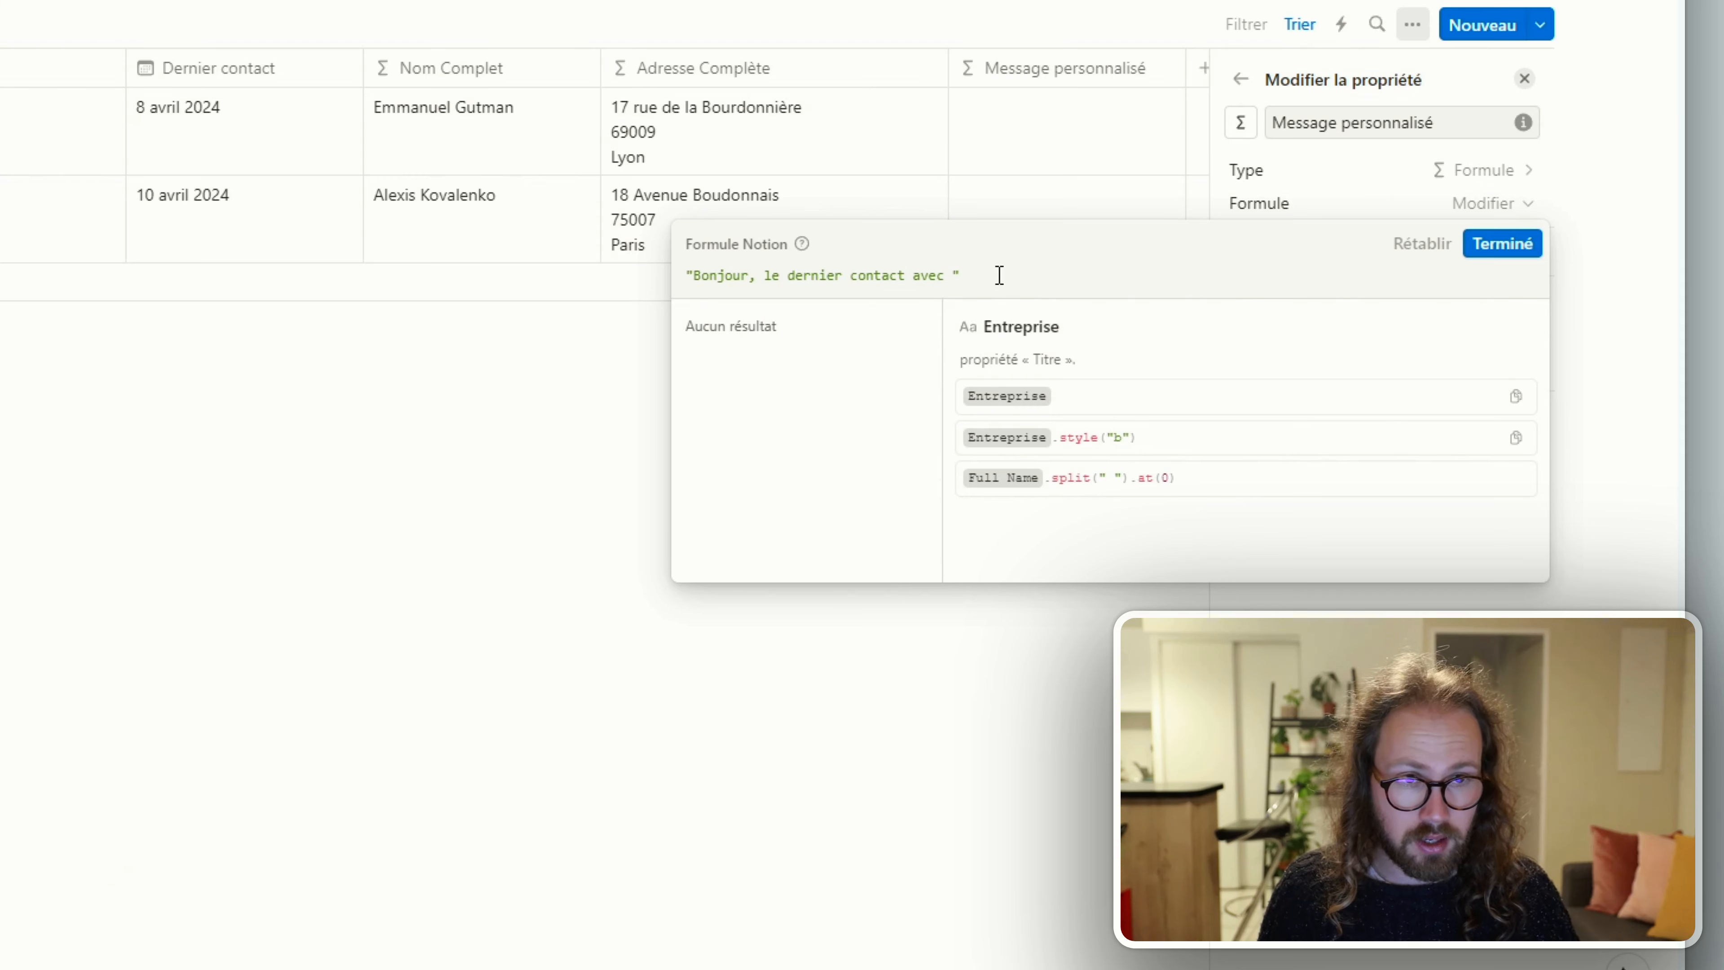
Step: Append the contact's name to the message formula with +Prénom+" "+Nom
type("+")
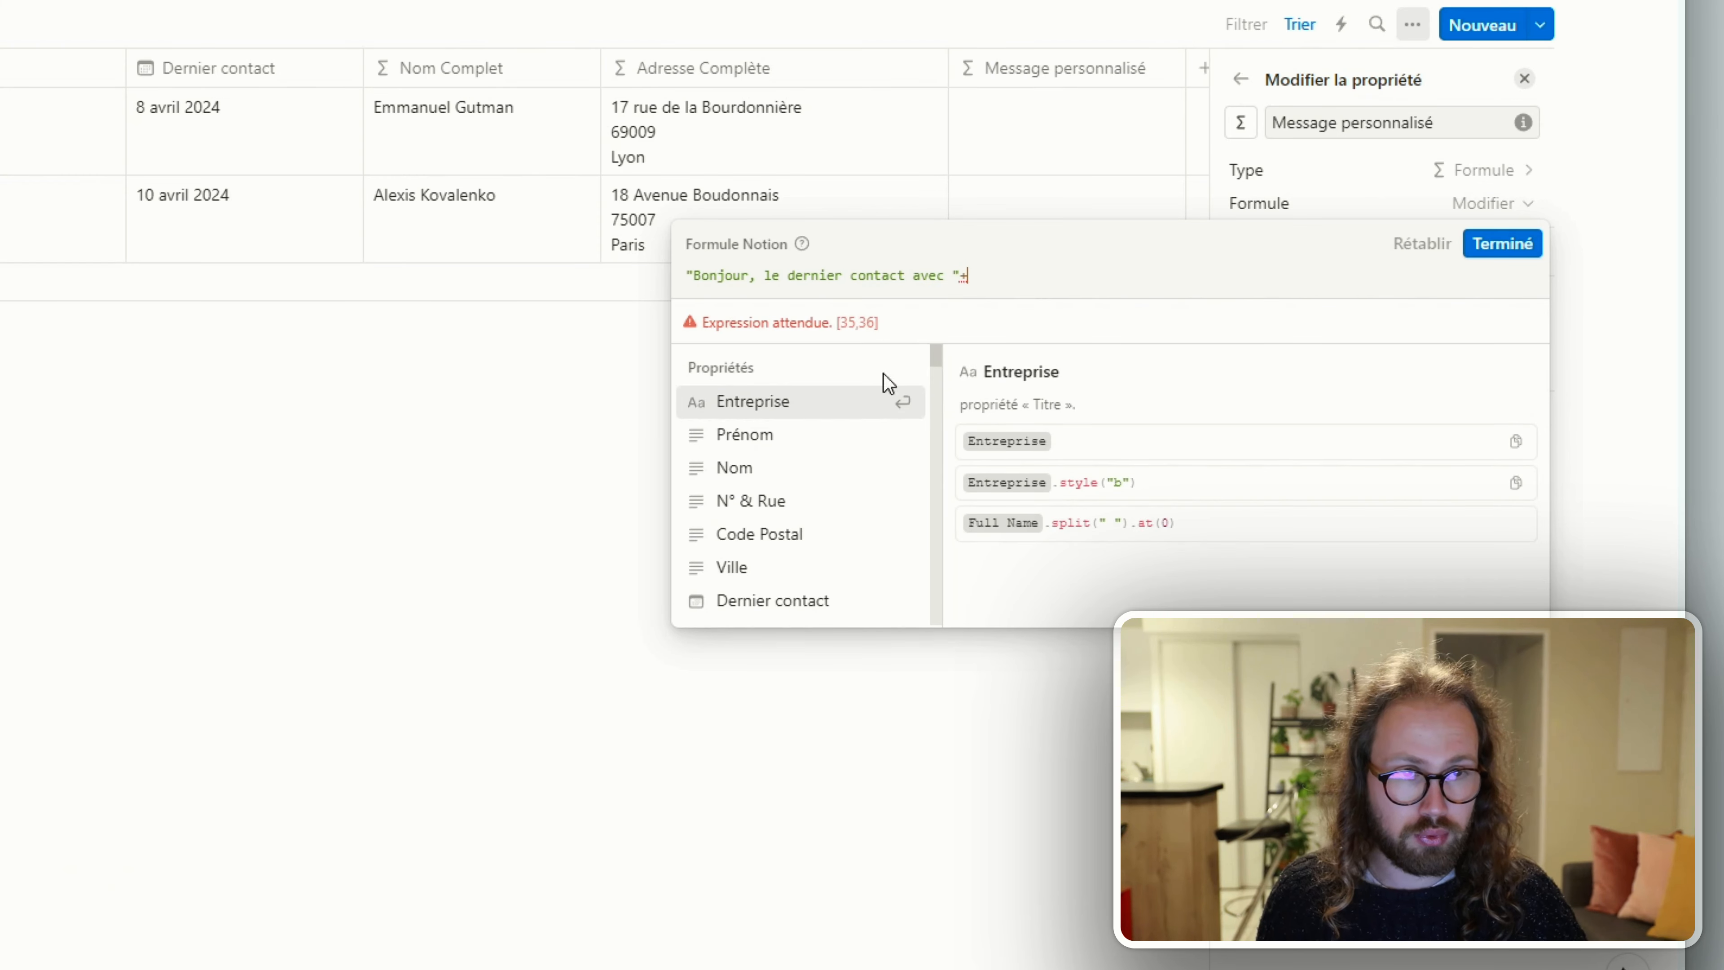
left_click(785, 441)
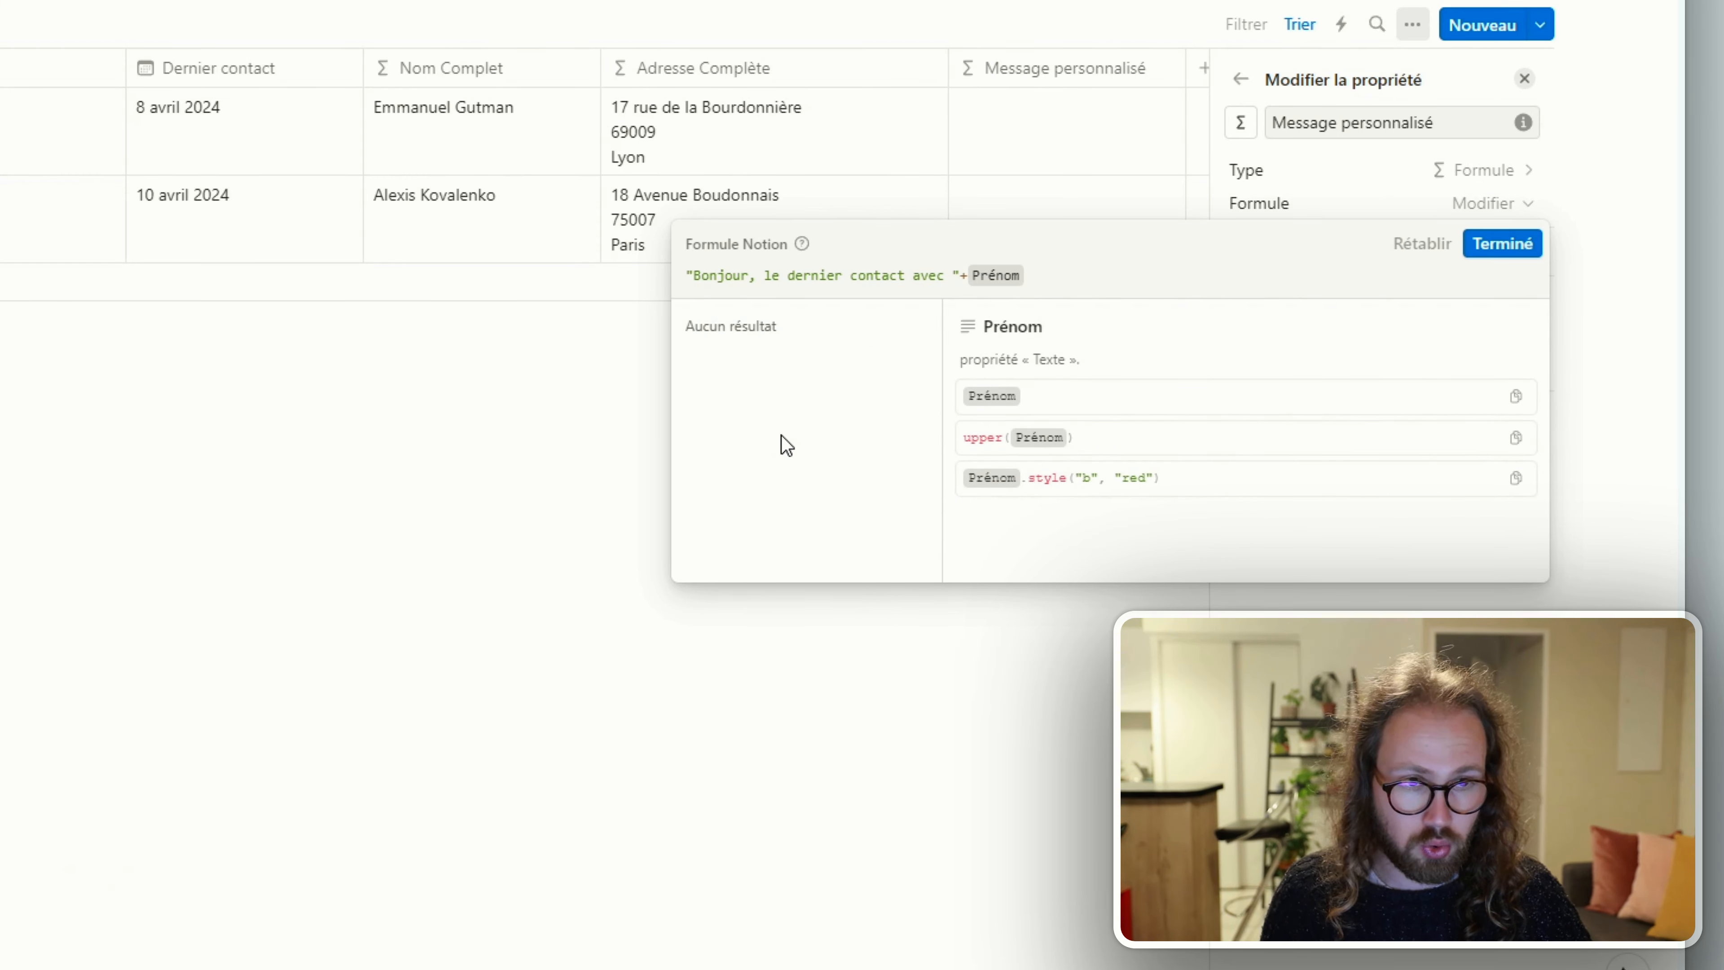
type("+\" \"")
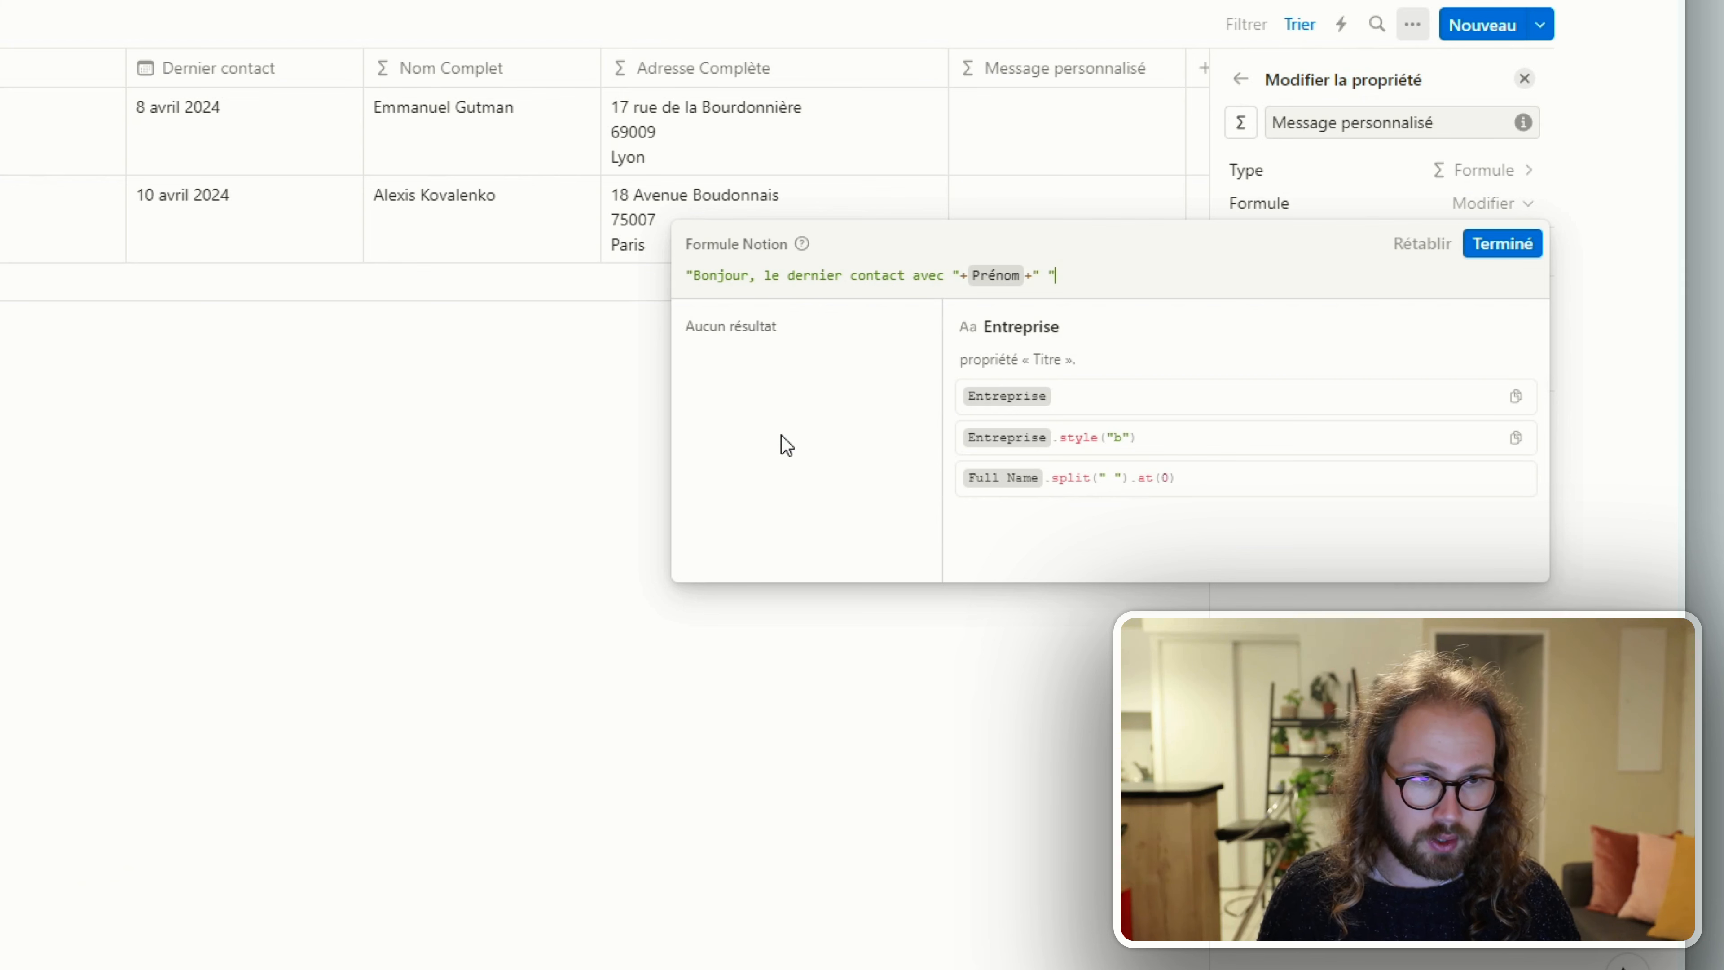
type("+")
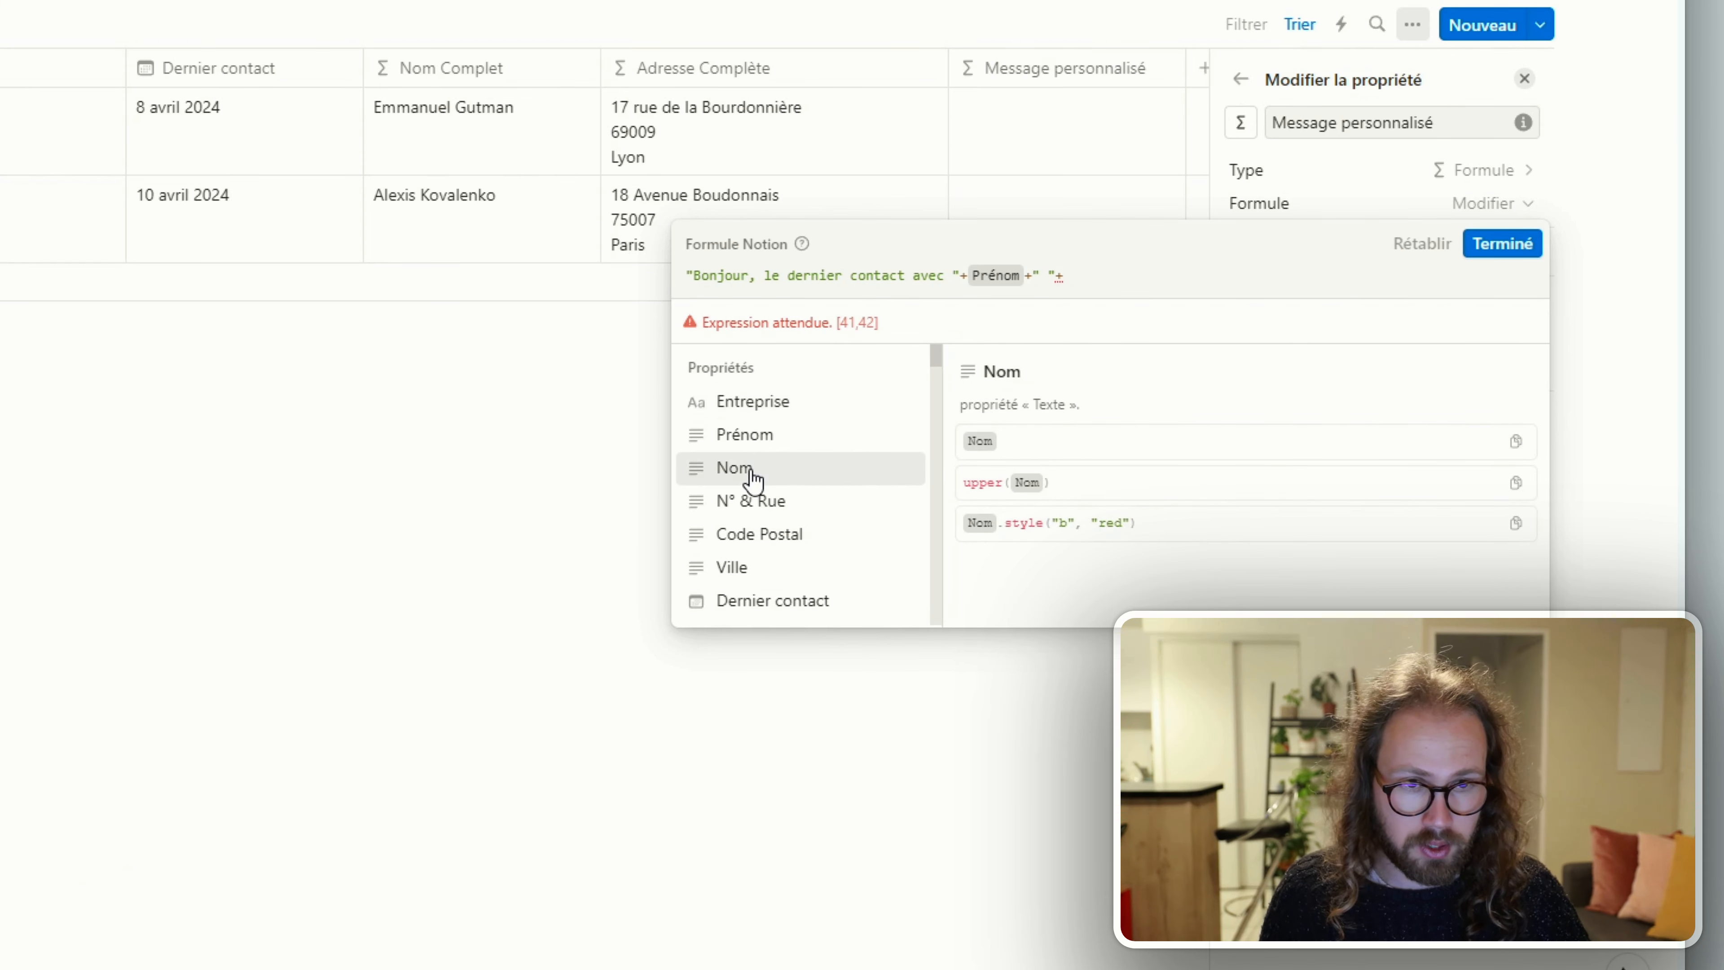
left_click(753, 476)
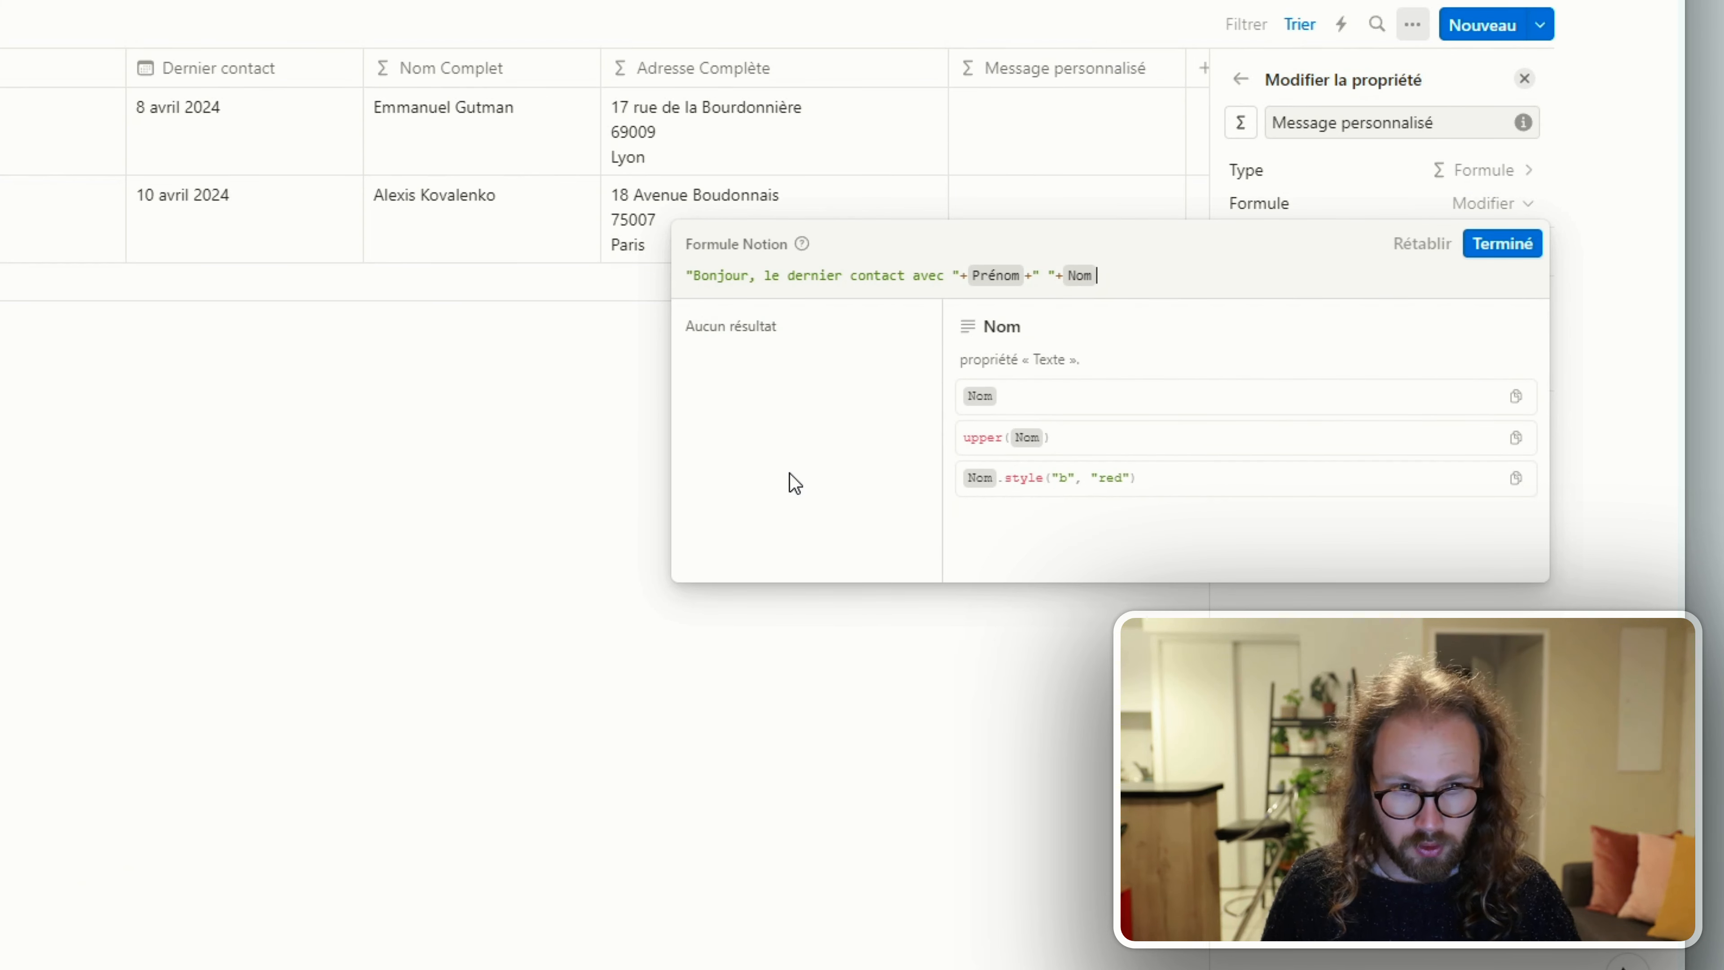
Step: Complete the message formula with +"était le "+Dernier contact and save it
type("+\"")
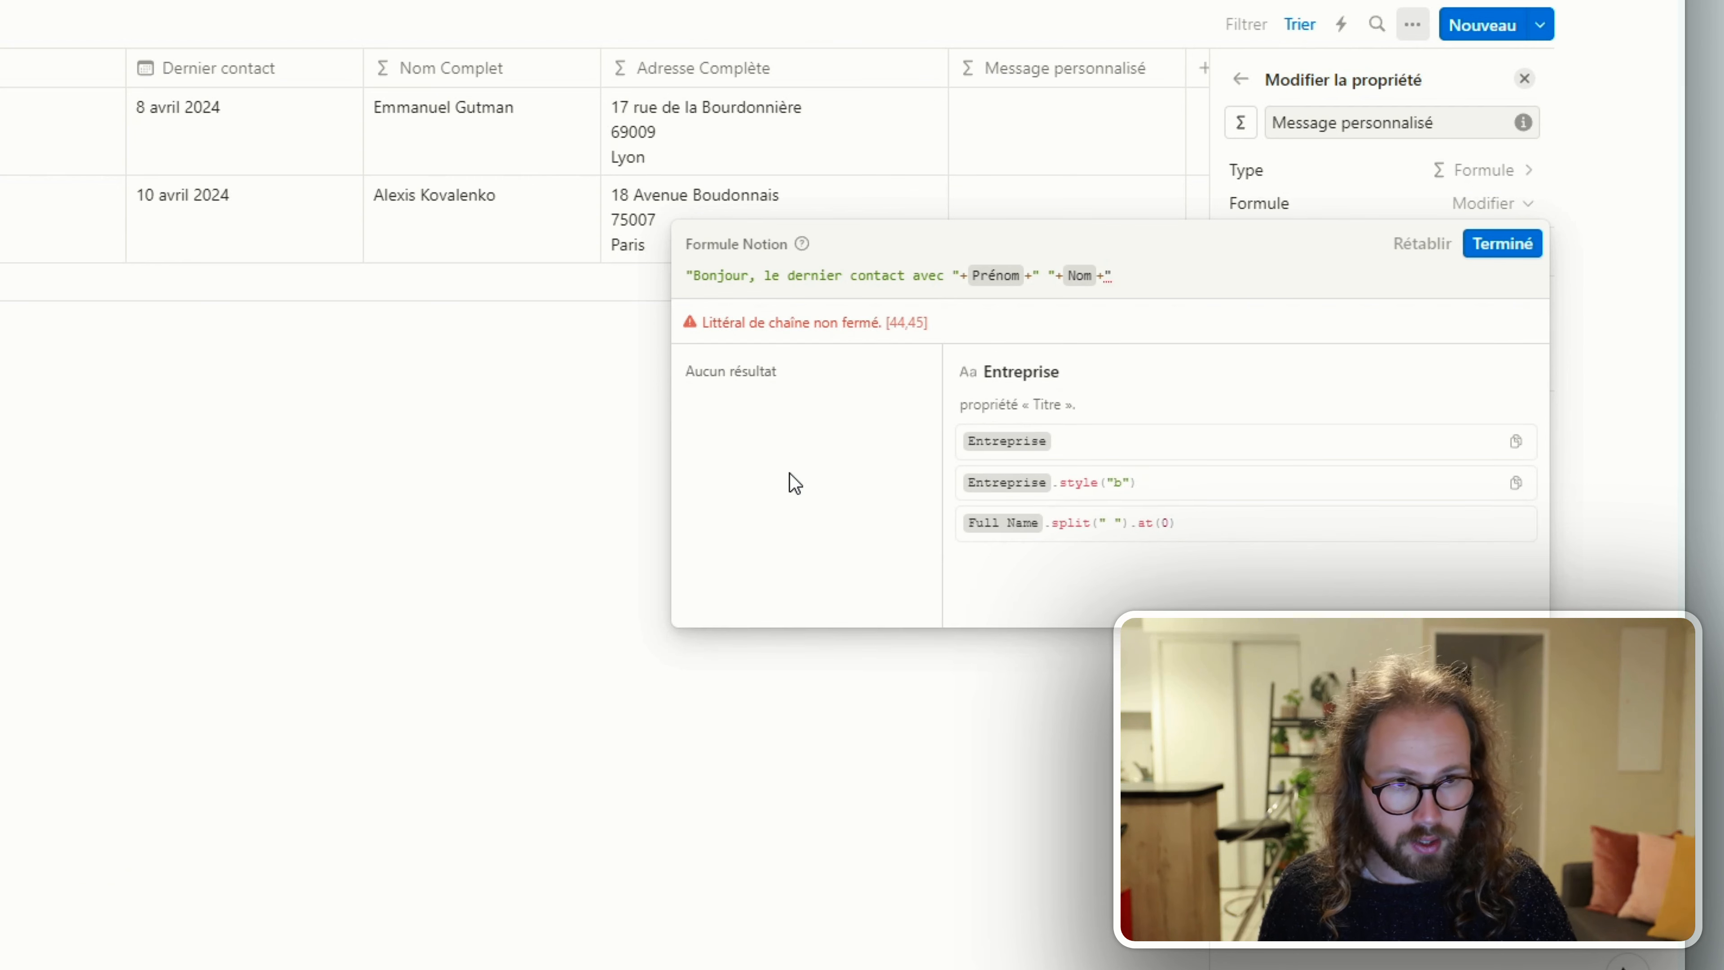
type("était")
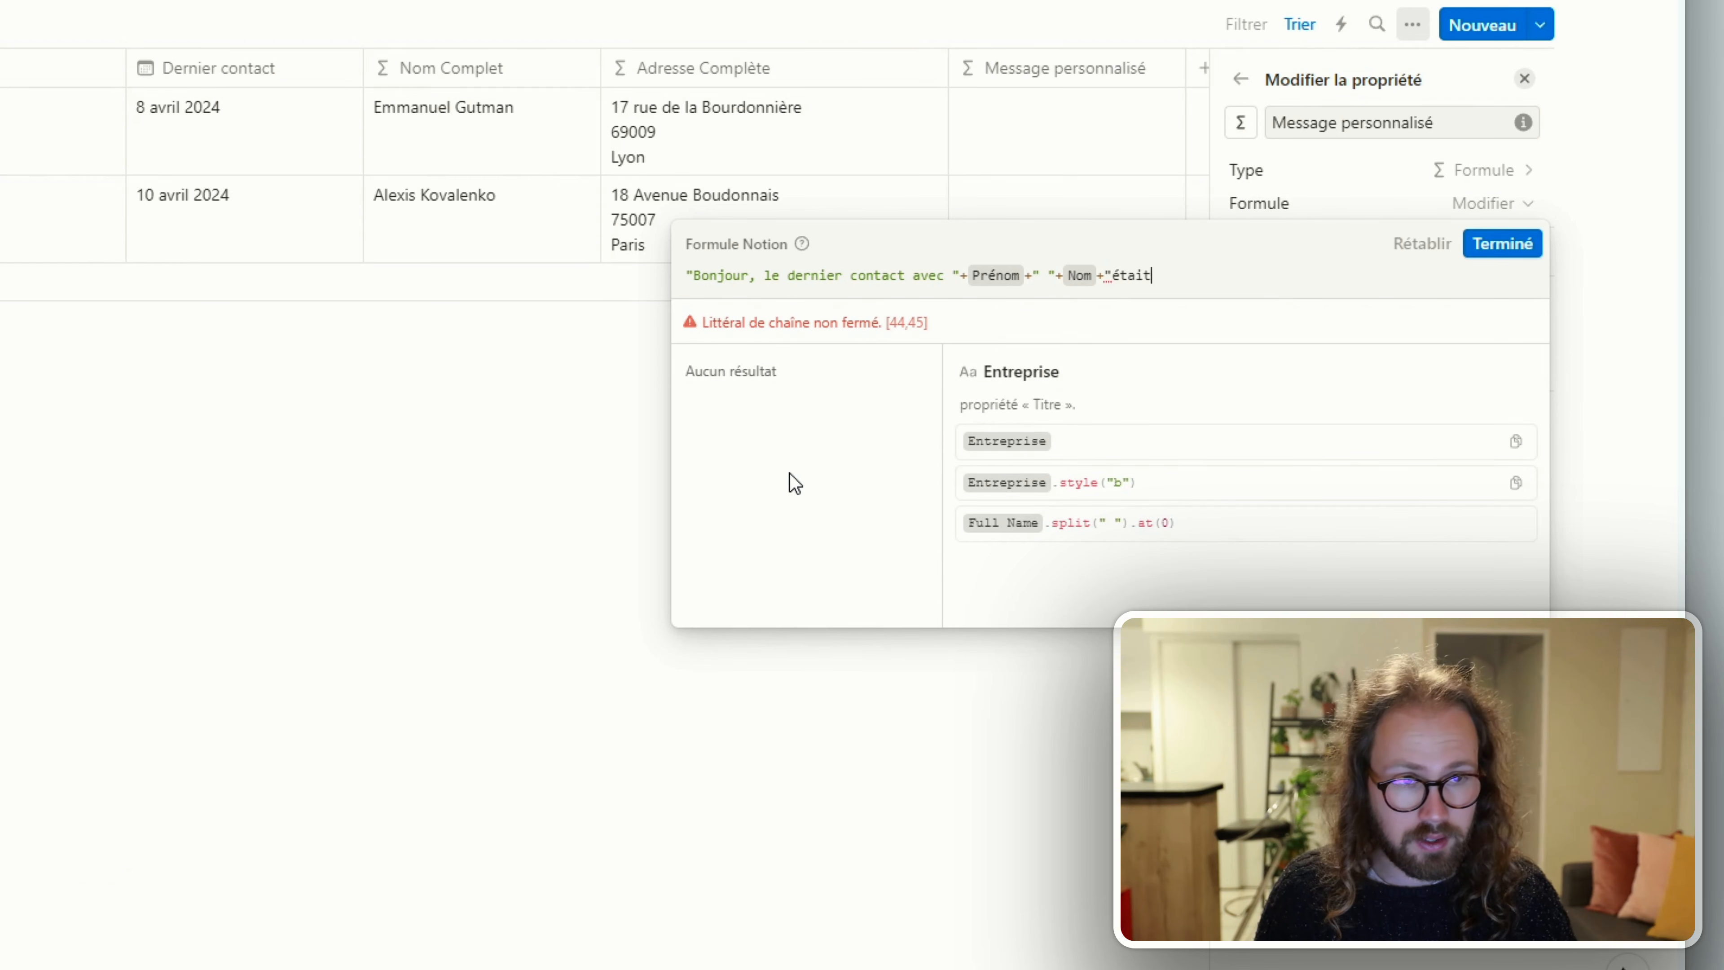
type(" le")
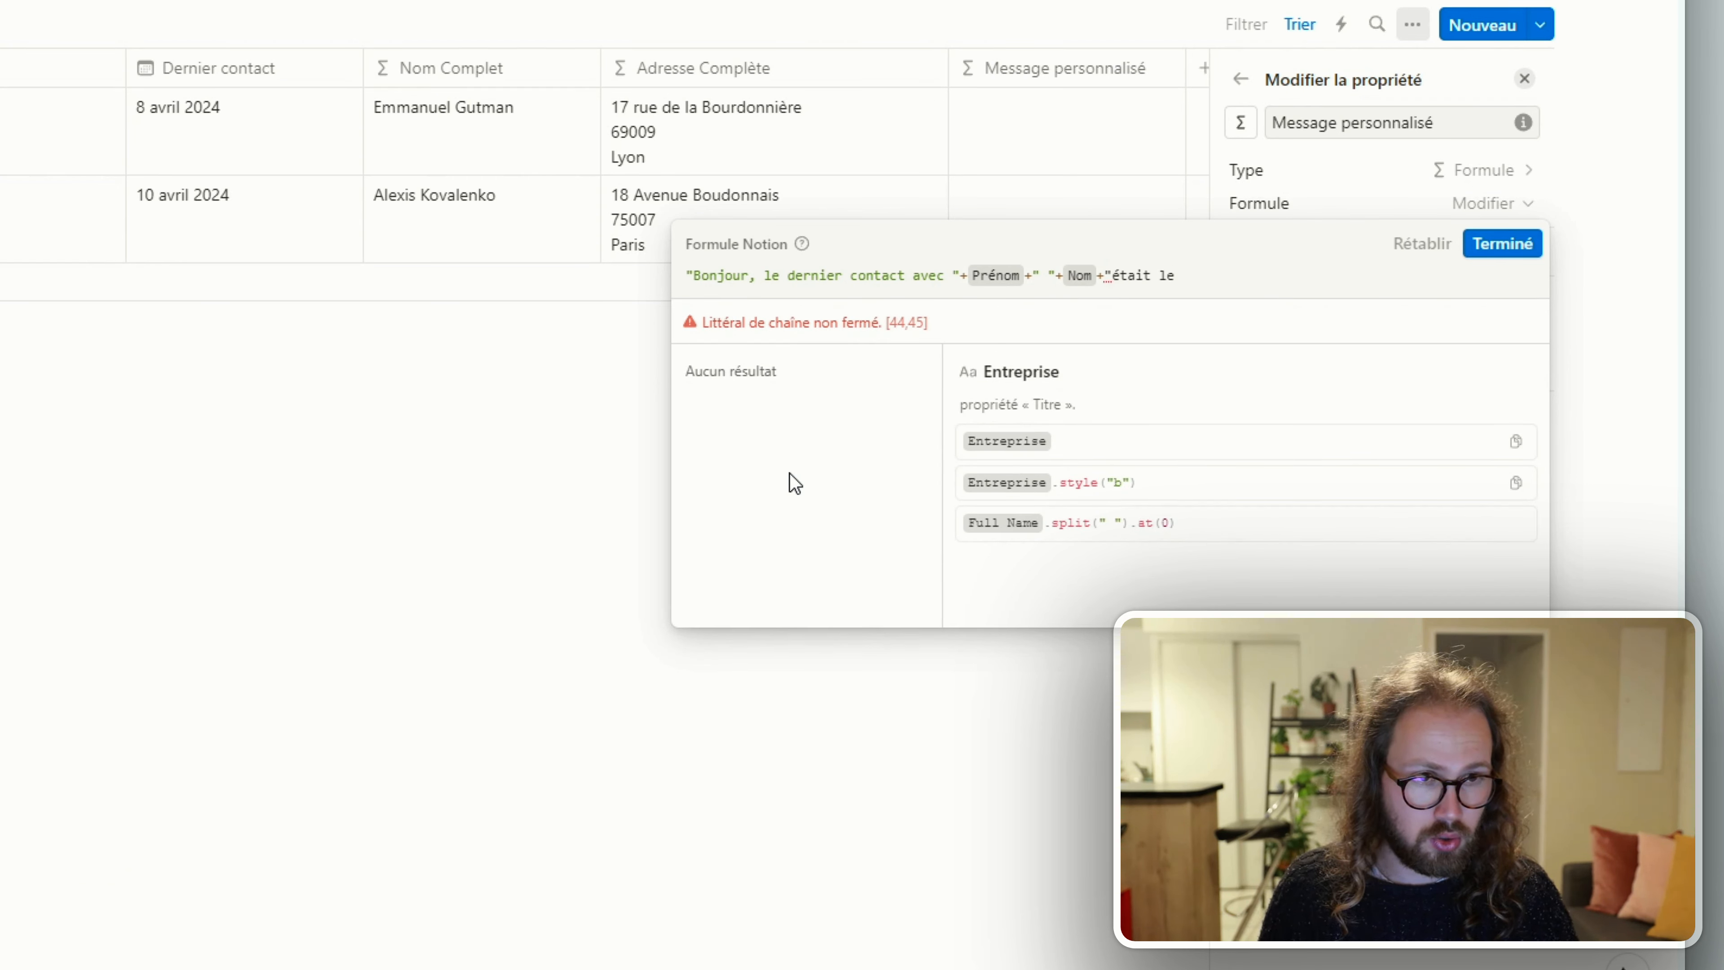
type(" \"")
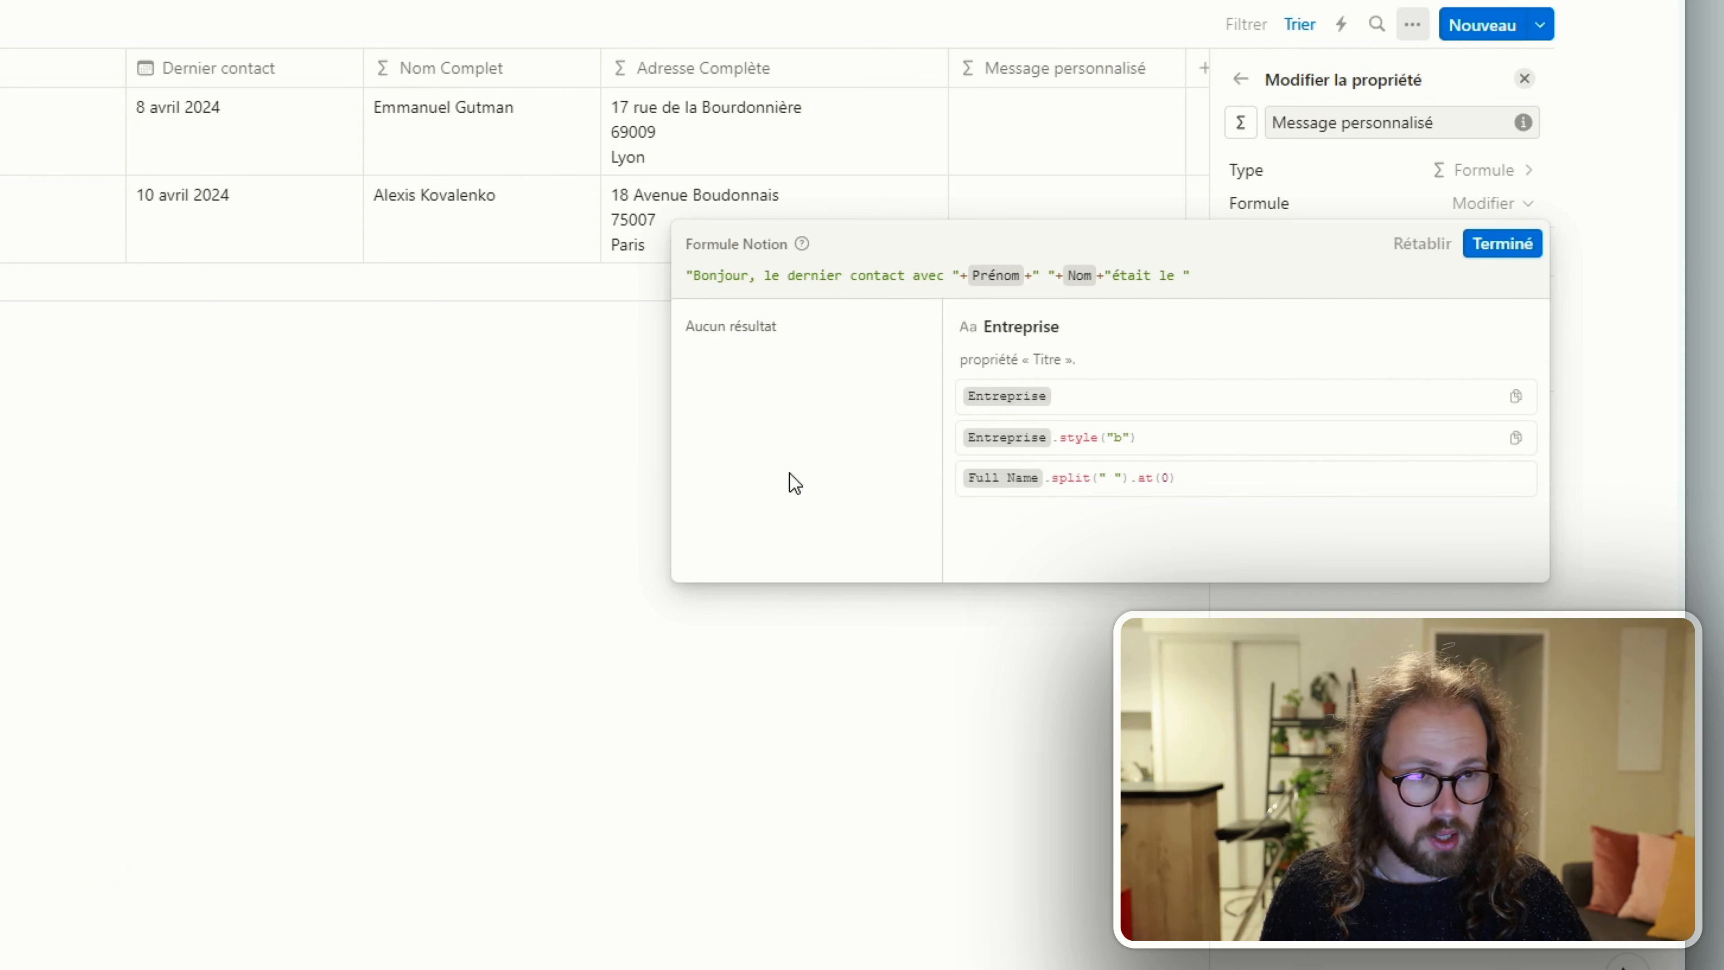
type("+")
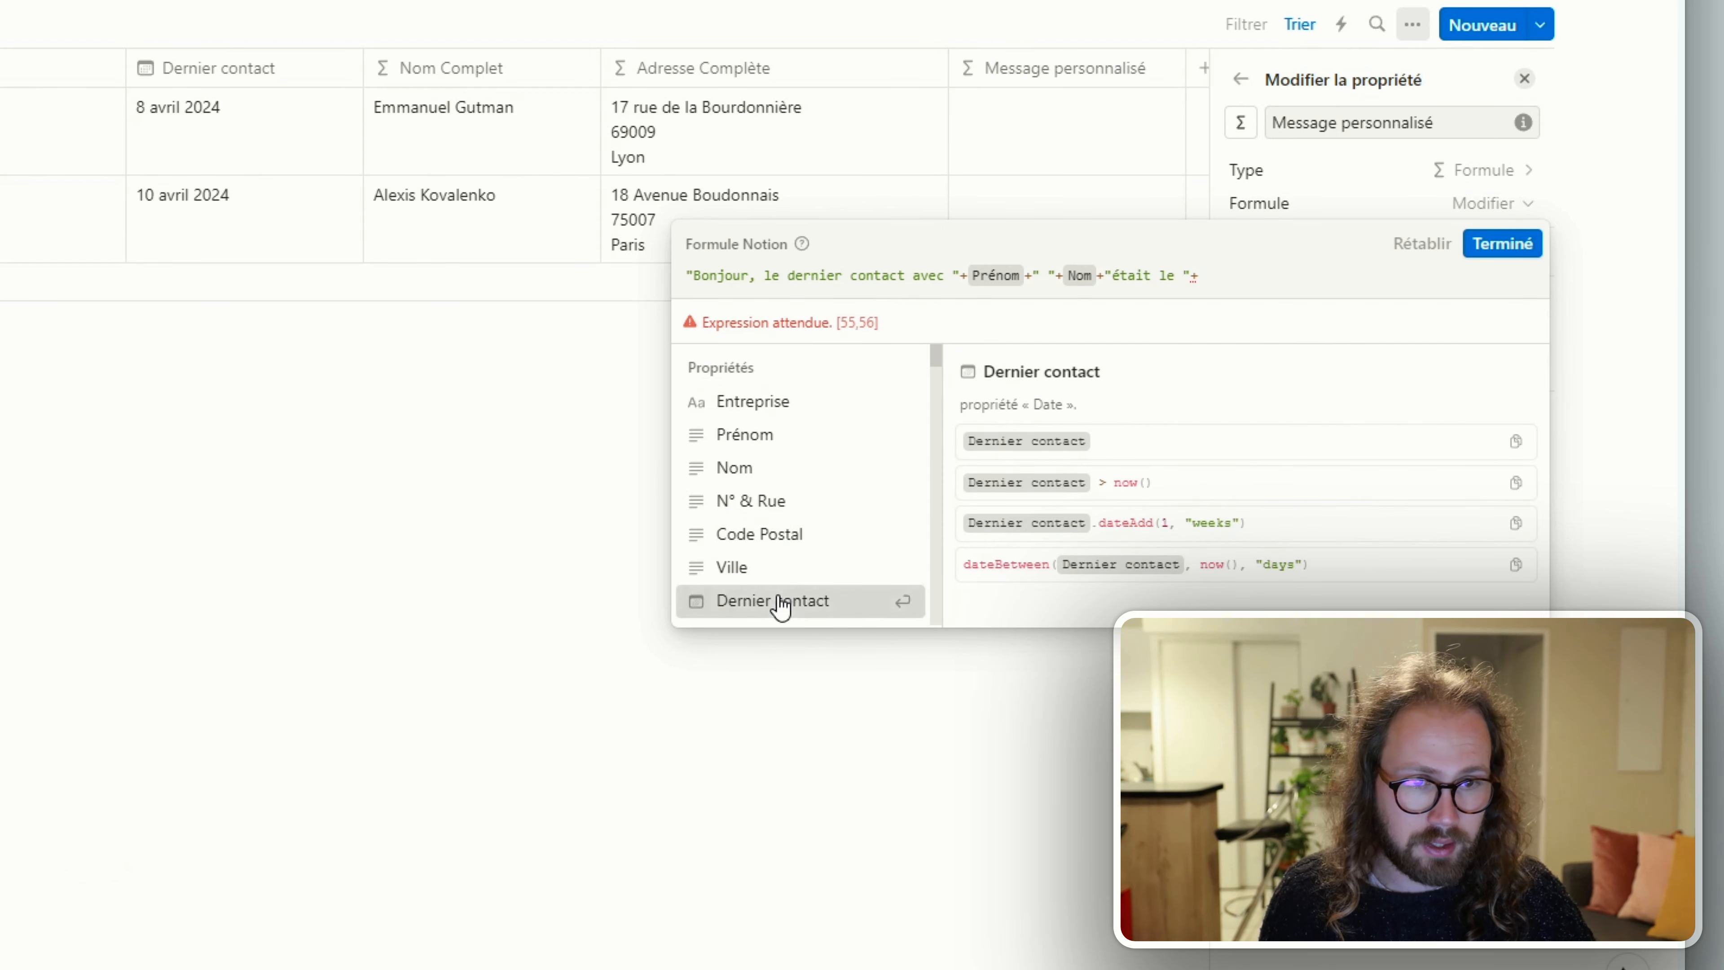
left_click(781, 602)
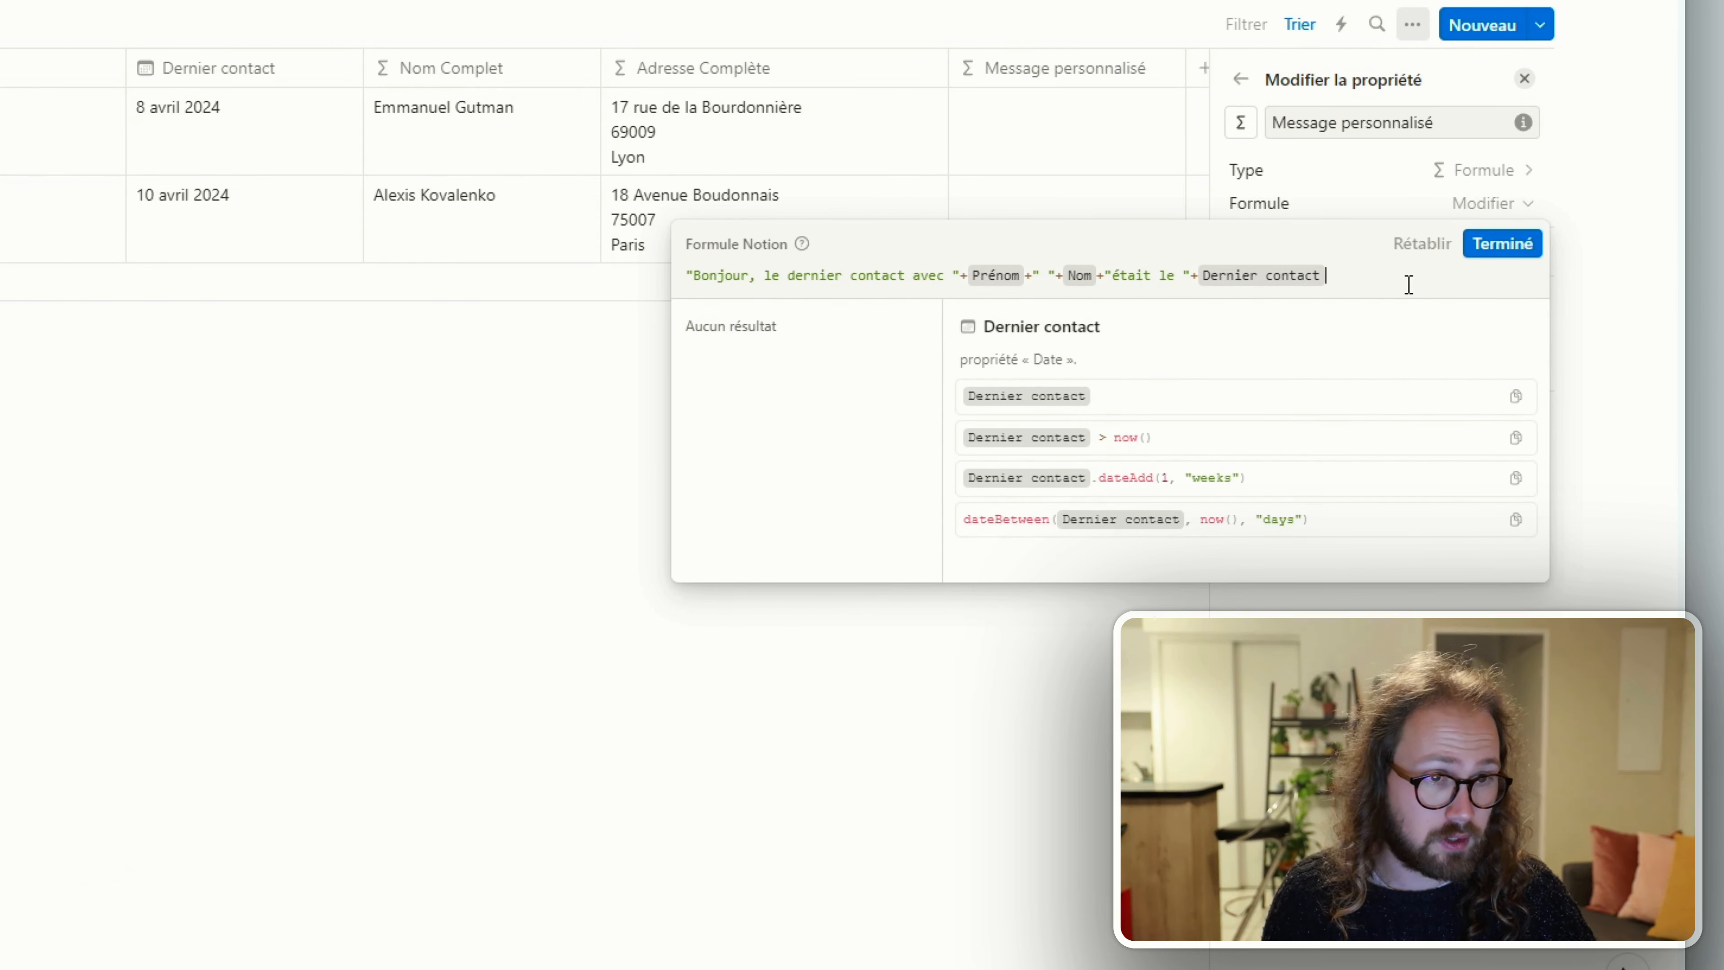
left_click(1492, 251)
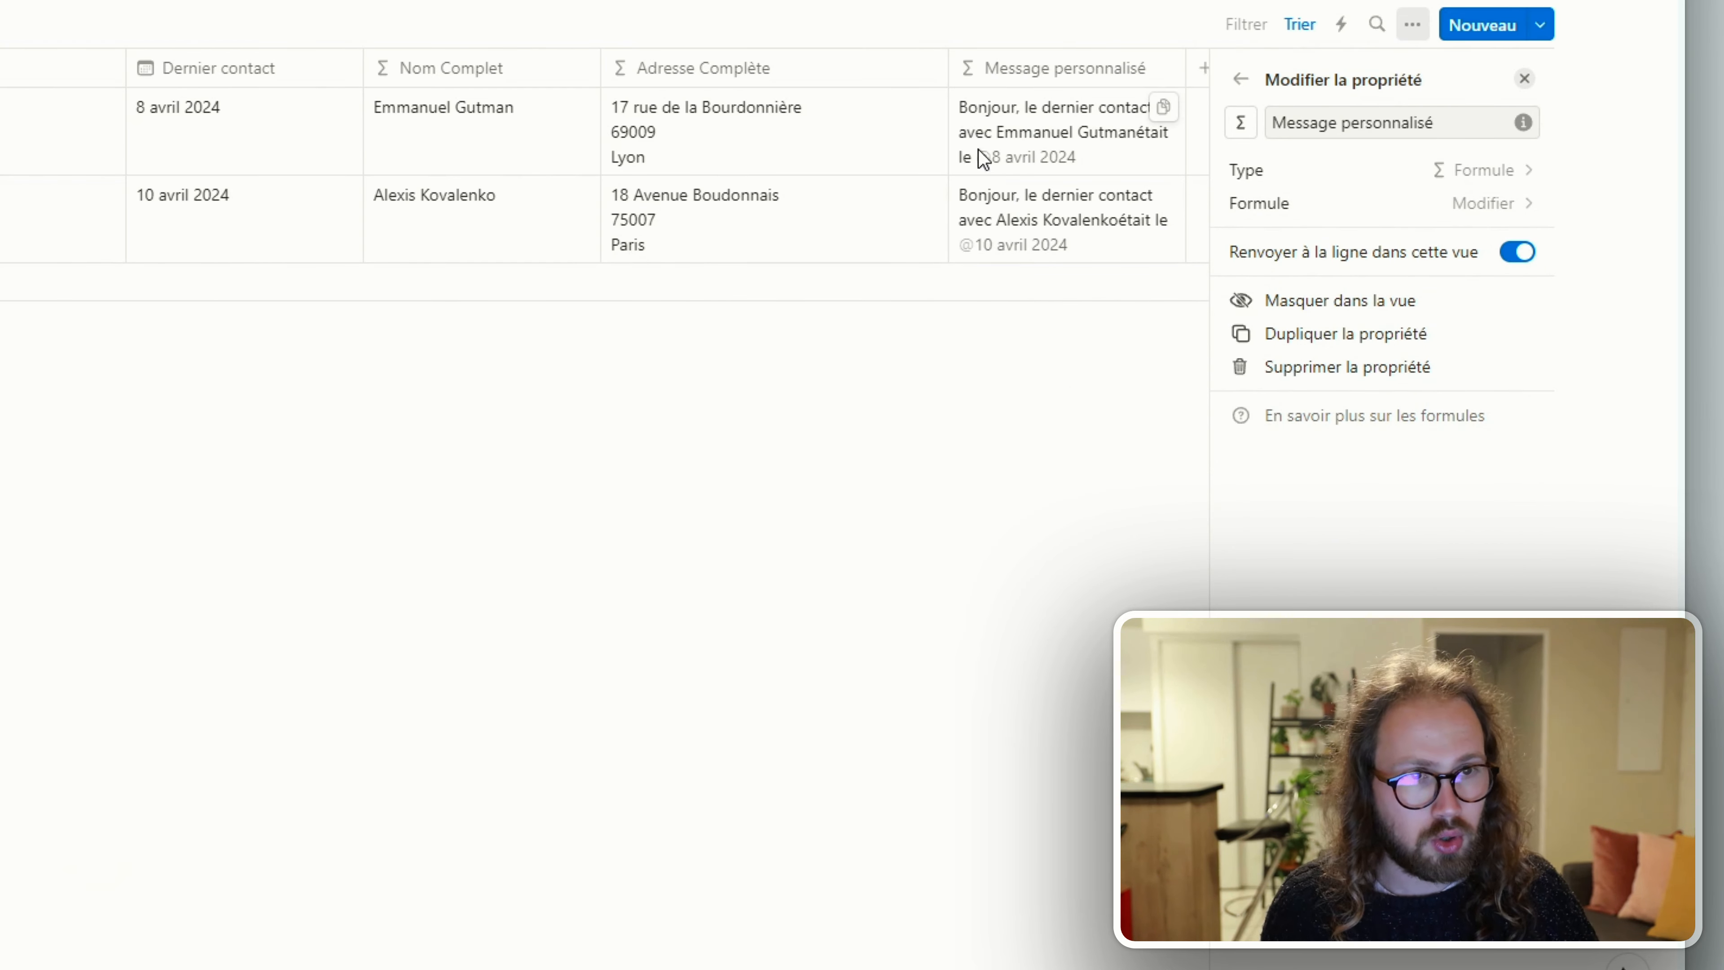
Step: Insert a space before "était le " in the Message personnalisé formula and save it
left_click(1101, 146)
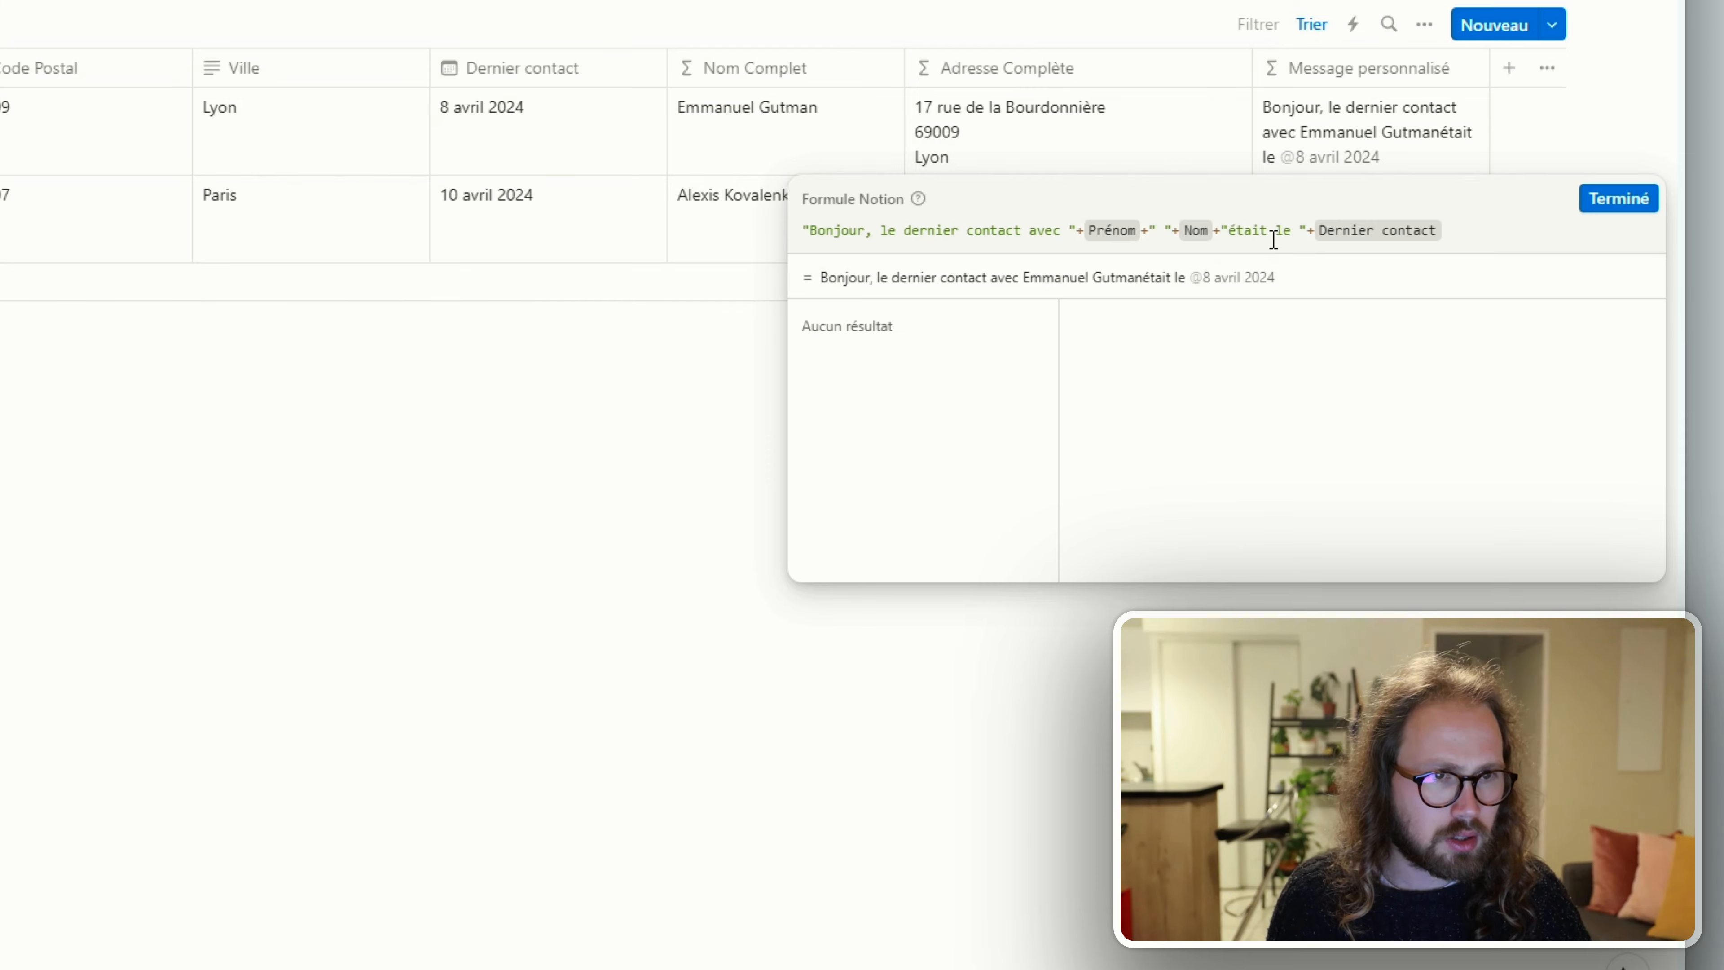
left_click(1227, 231)
left_click(1615, 202)
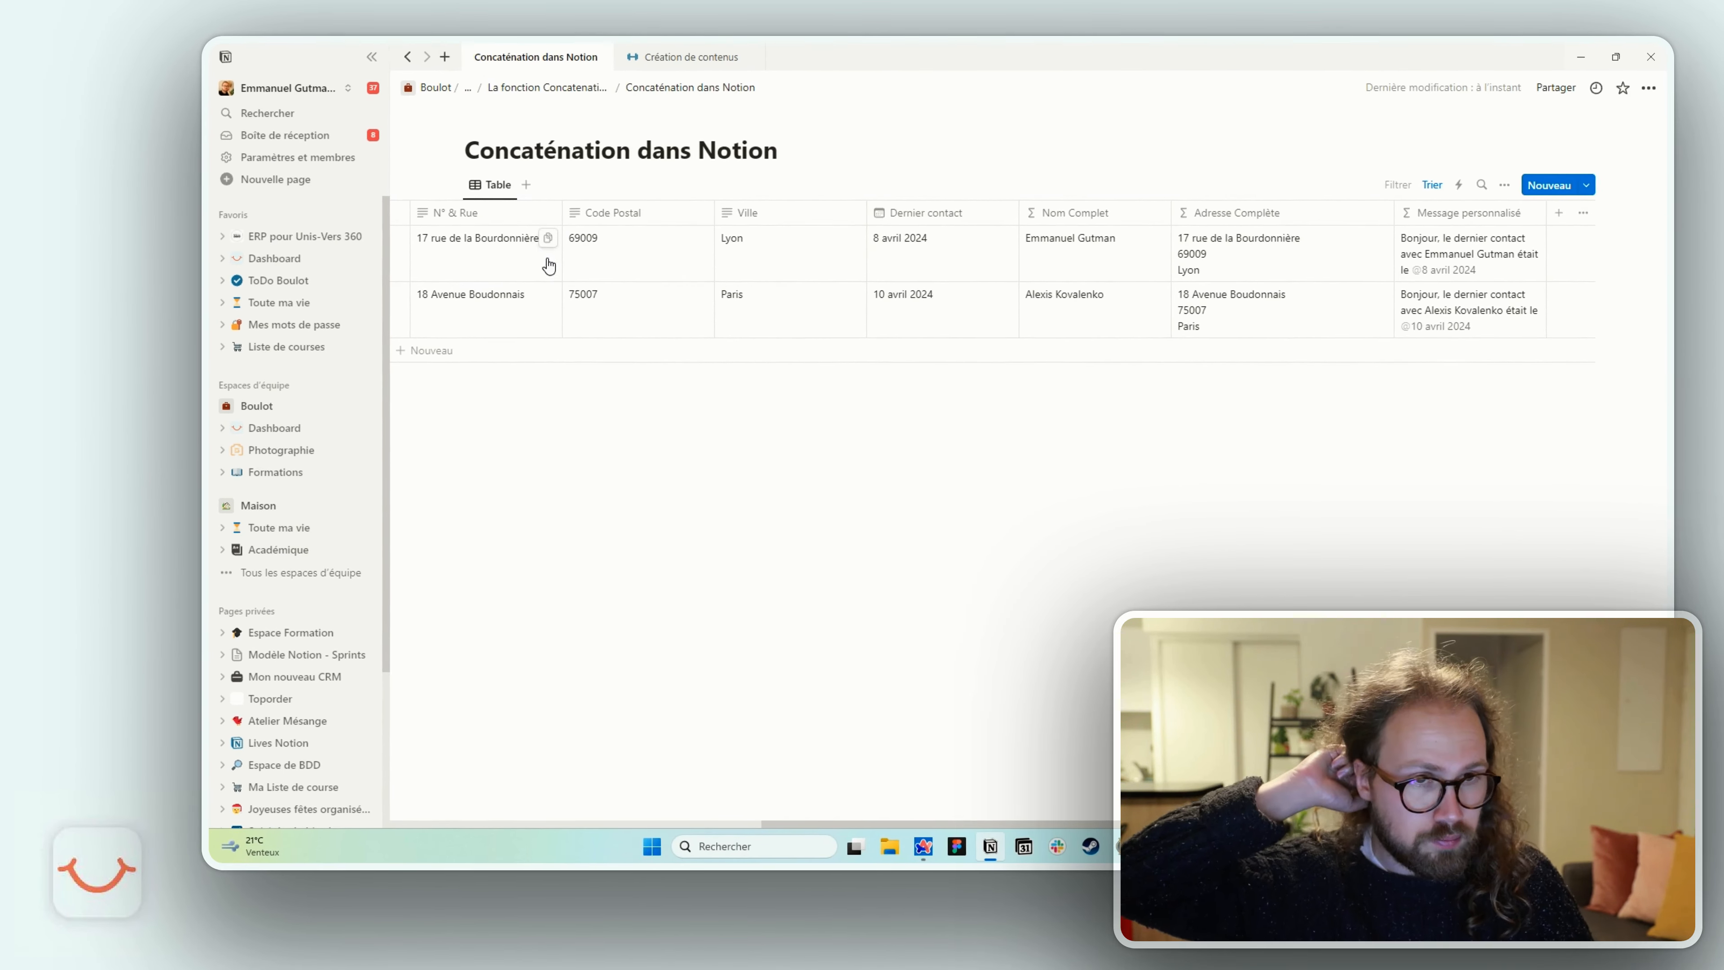
Step: Add a Kanban view to the database, keeping its default name and grouping
scroll(515, 292, "left", 6)
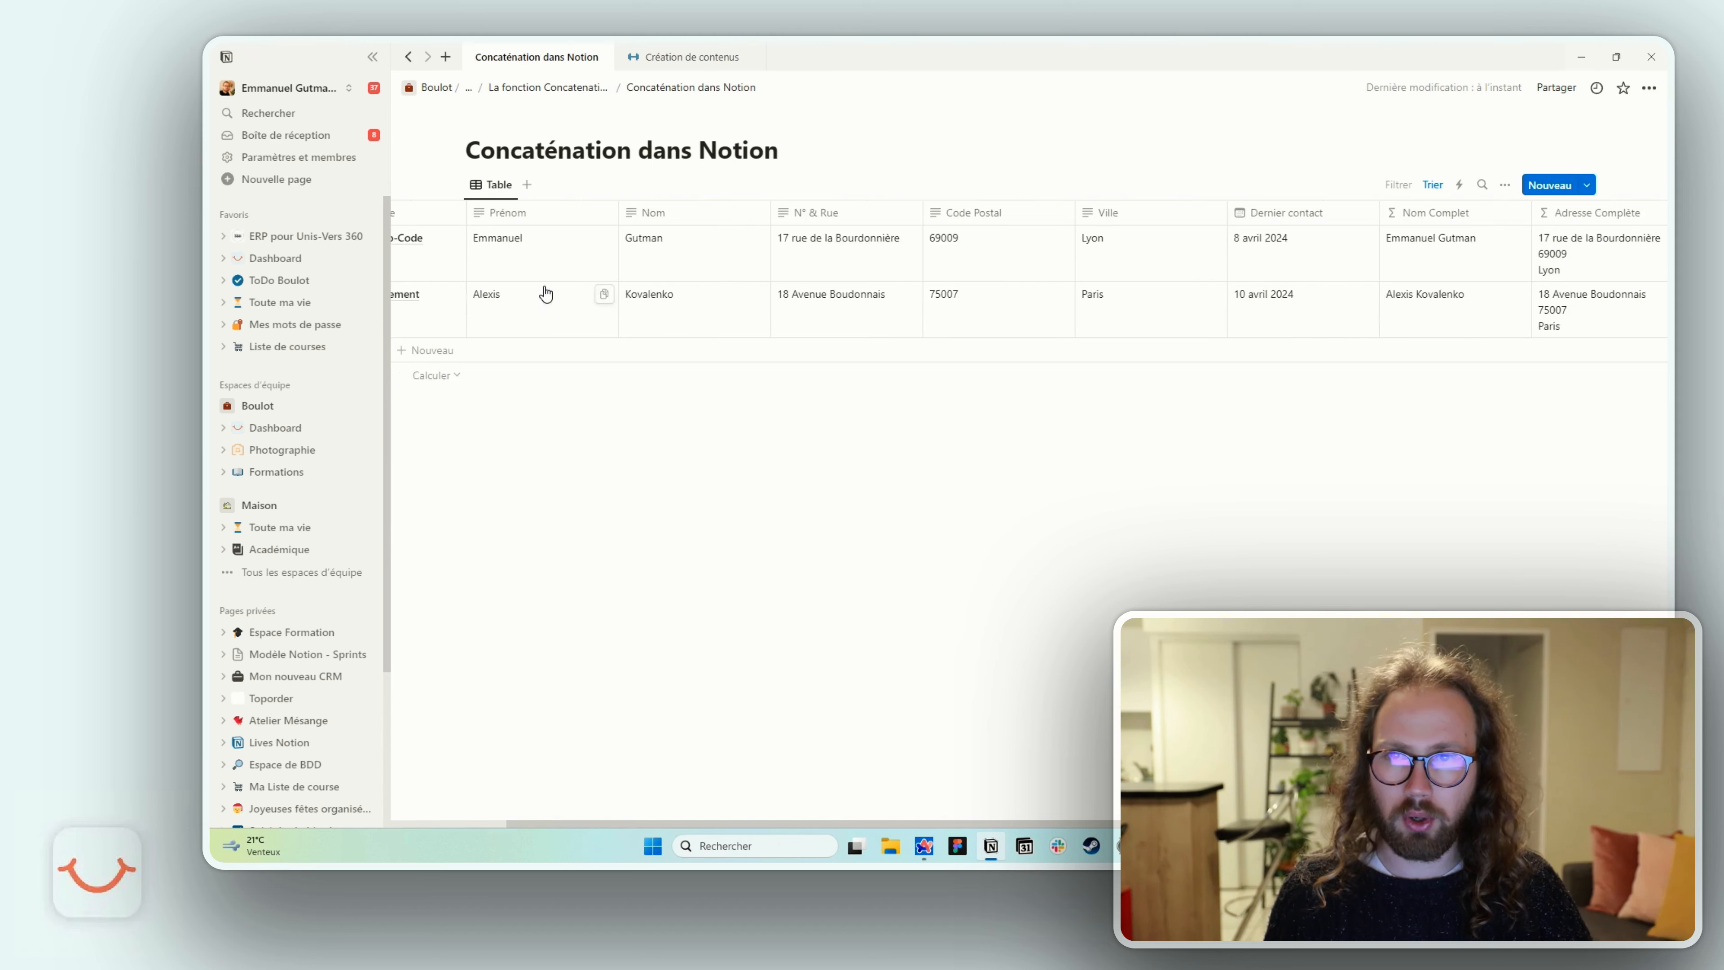
left_click(528, 184)
left_click(1477, 291)
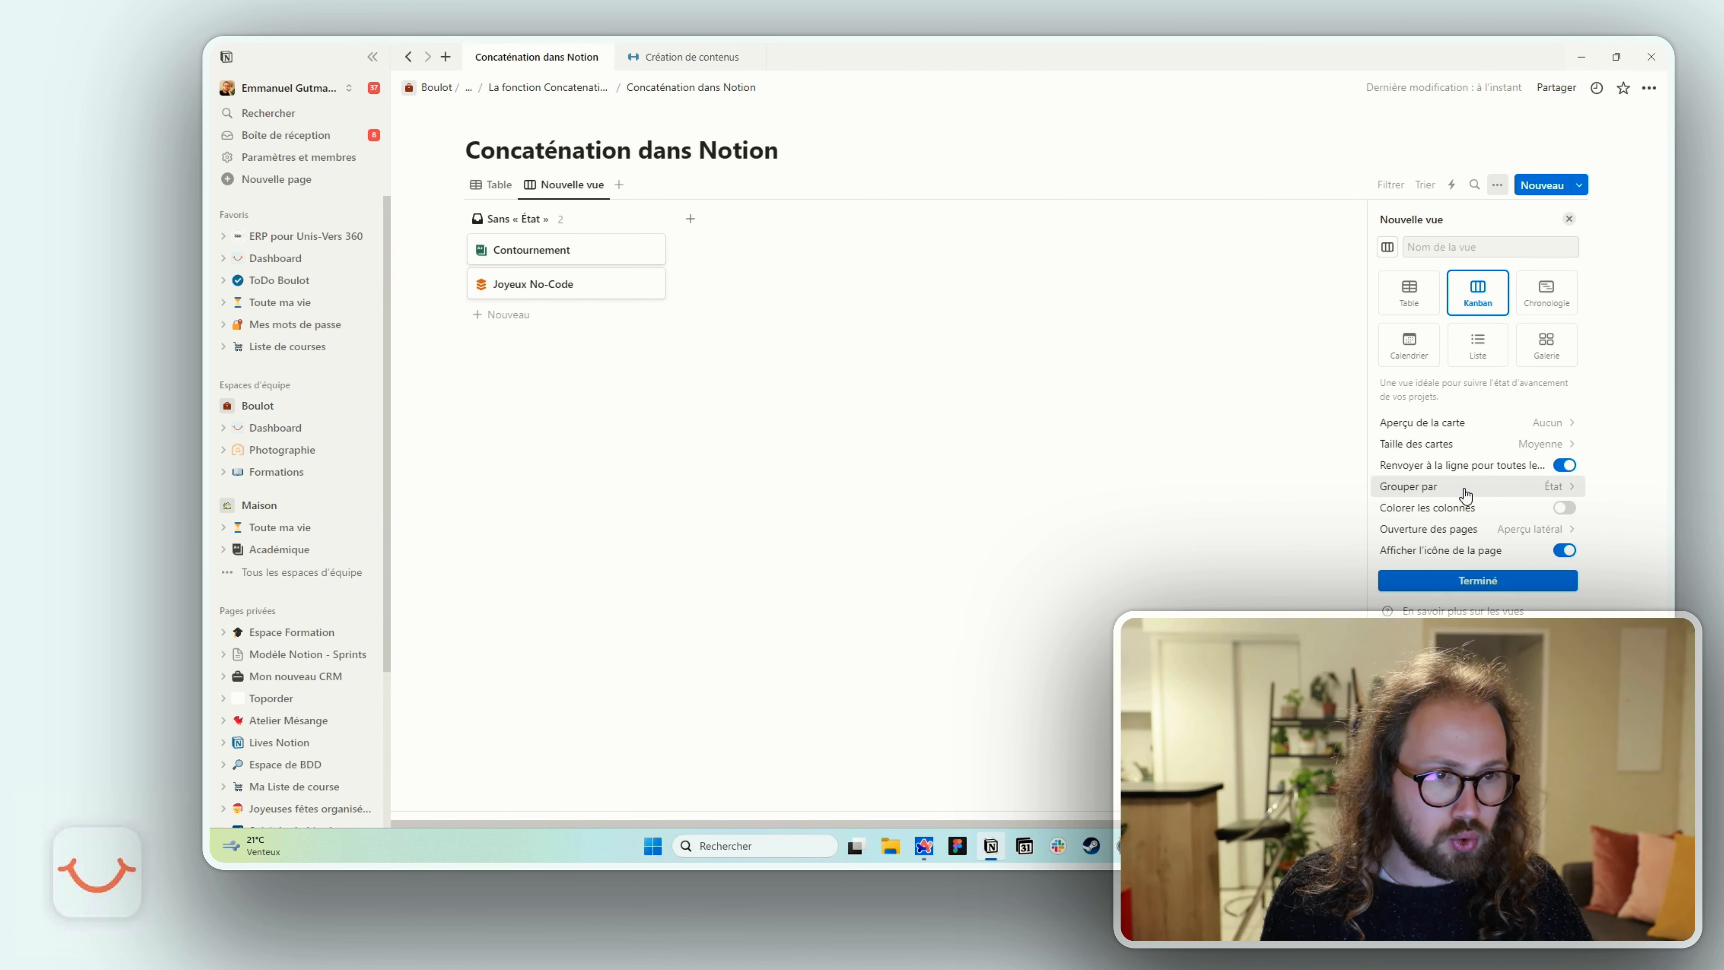
left_click(1520, 580)
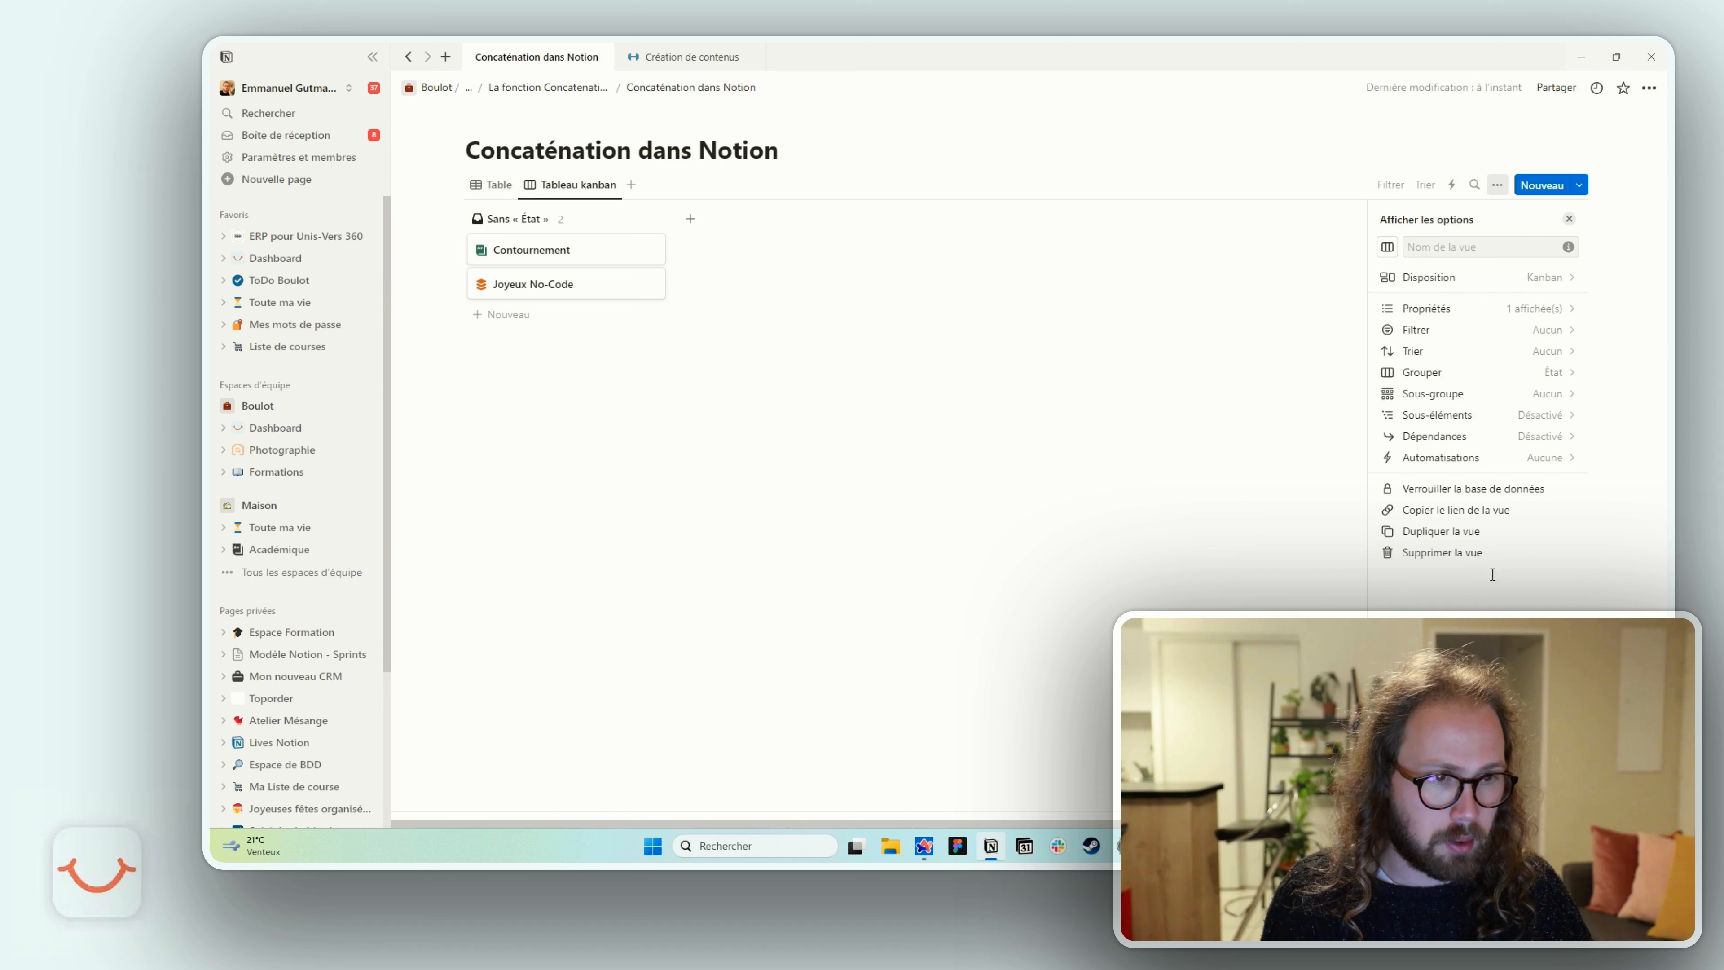
Step: Show the Nom Complet, Adresse Complète and Message personnalisé properties on the Kanban cards and close the view options
left_click(1439, 311)
scroll(1454, 466, "down", 1)
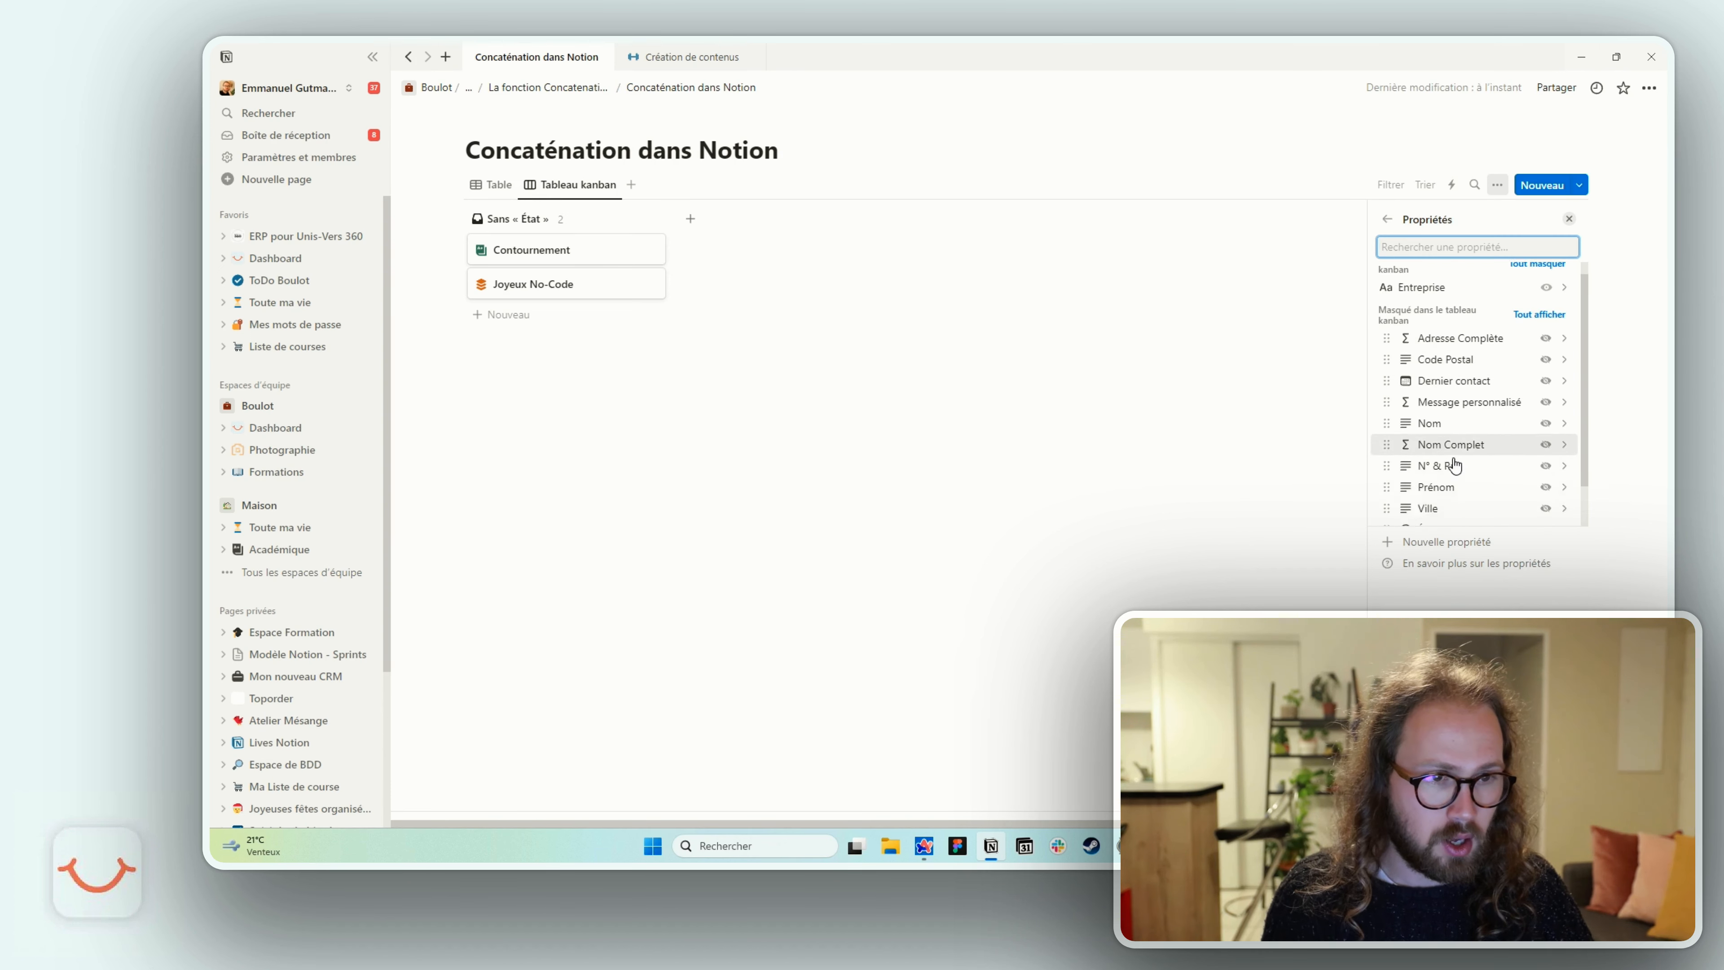
scroll(1459, 475, "up", 1)
left_click(1544, 462)
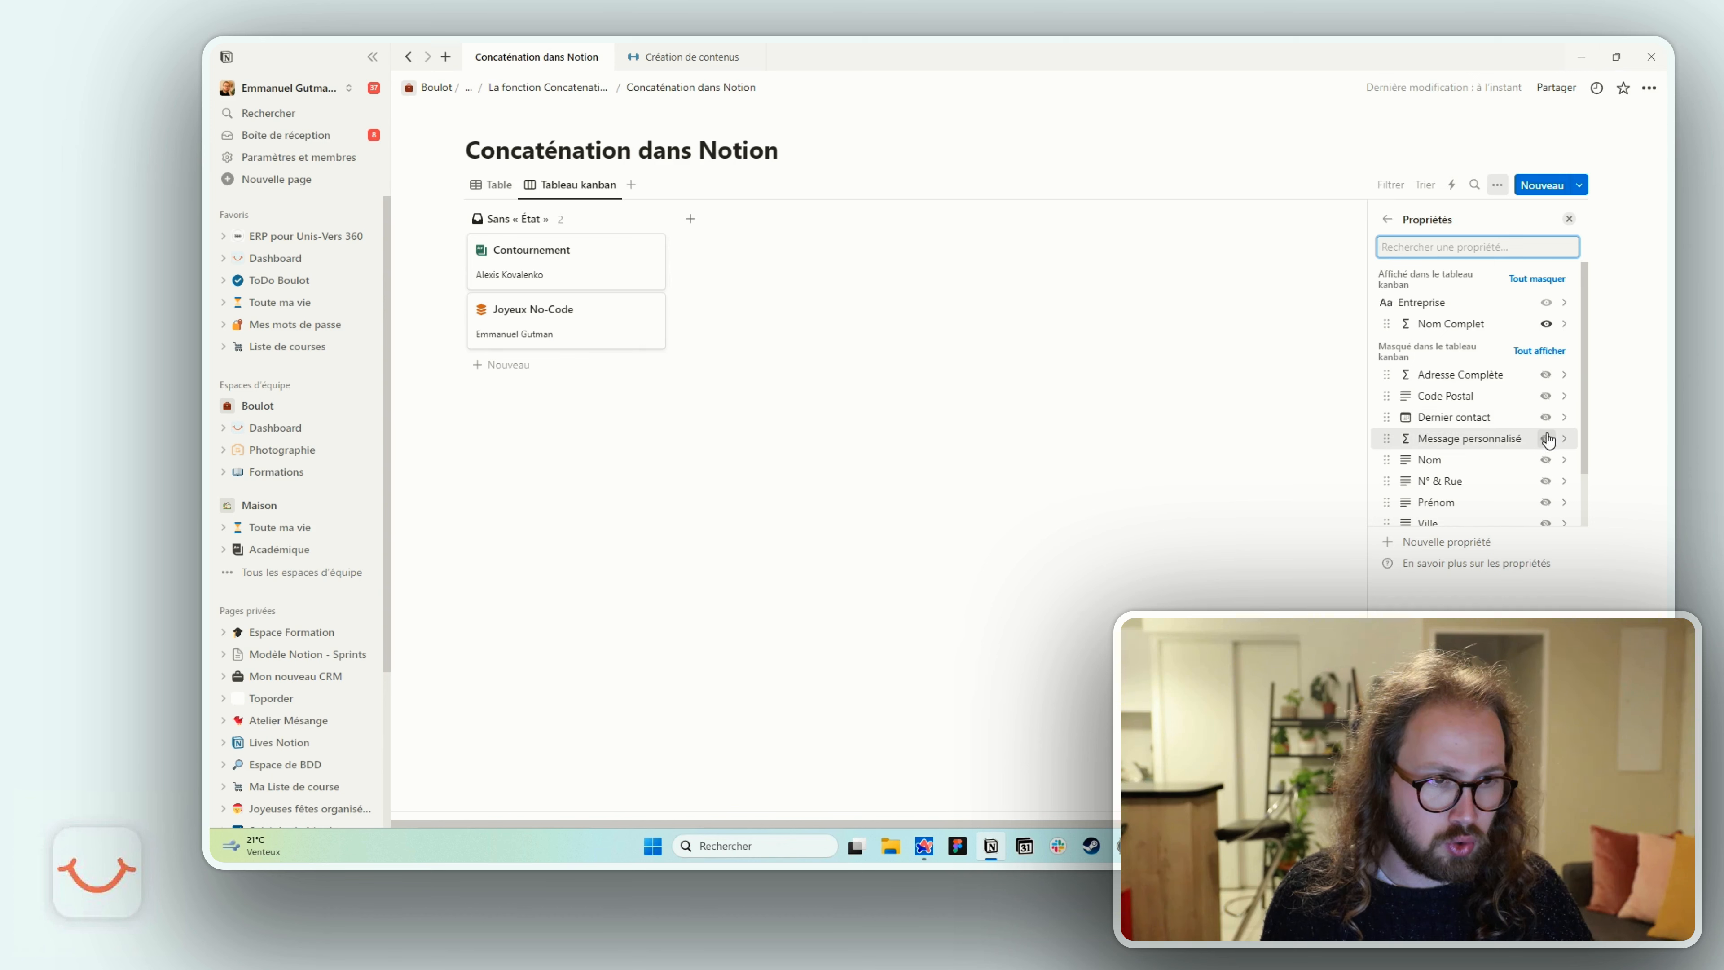
left_click(1545, 374)
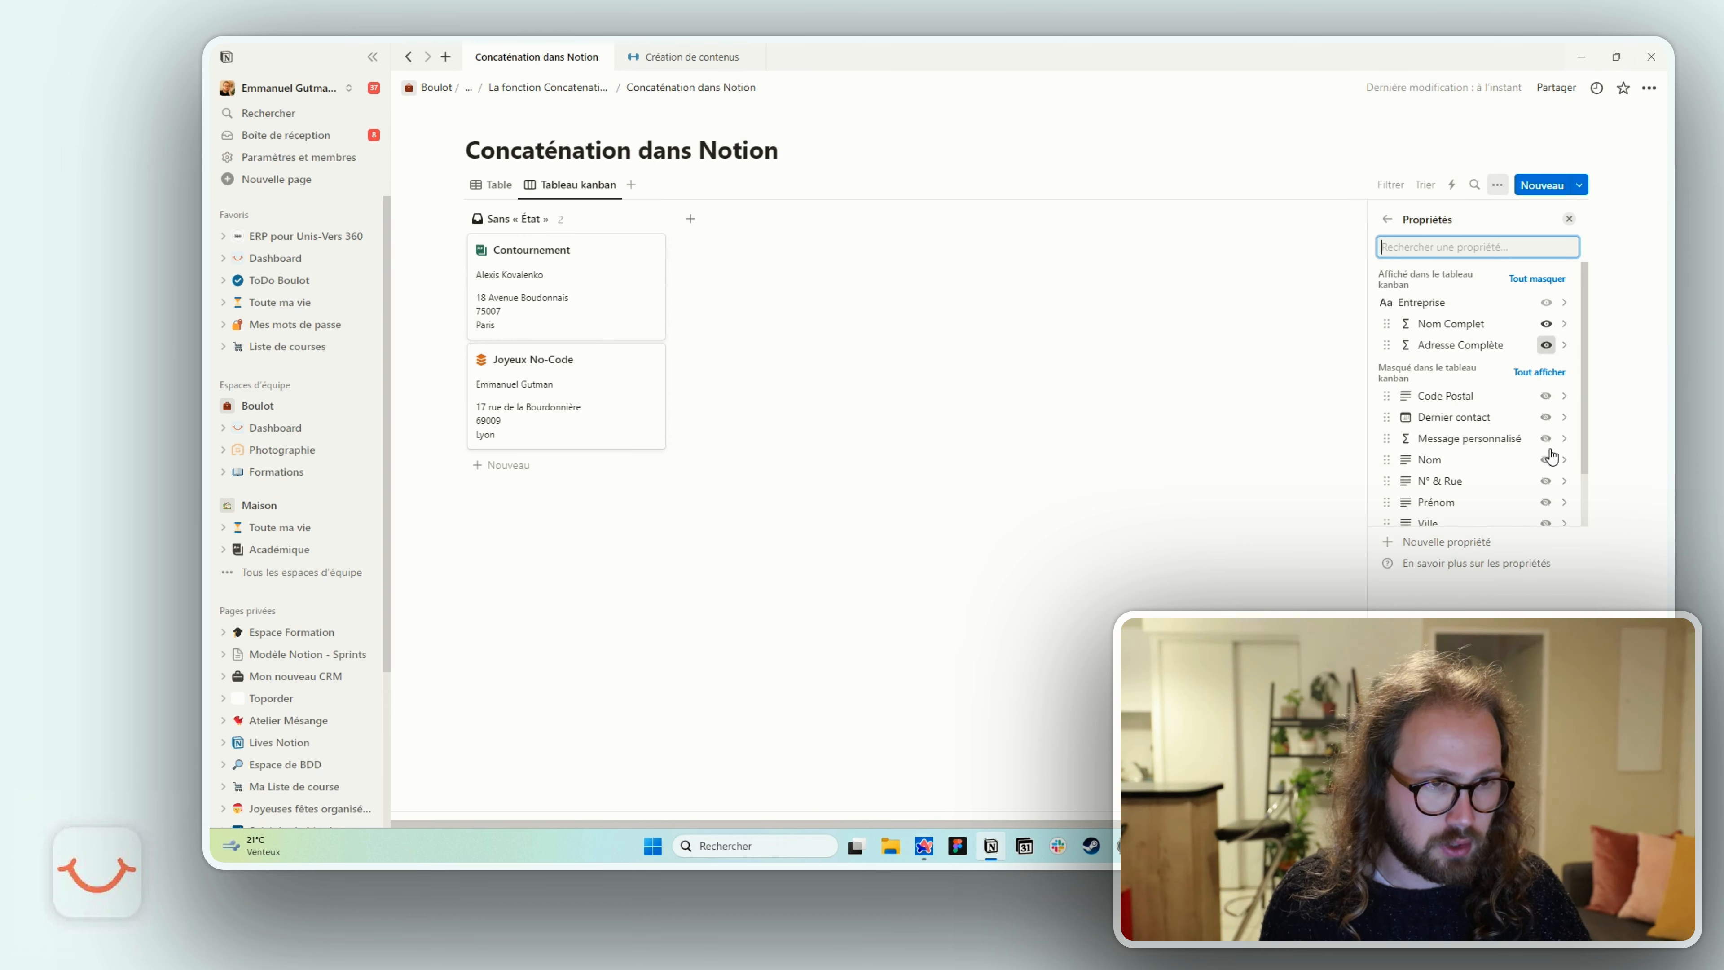
left_click(1545, 438)
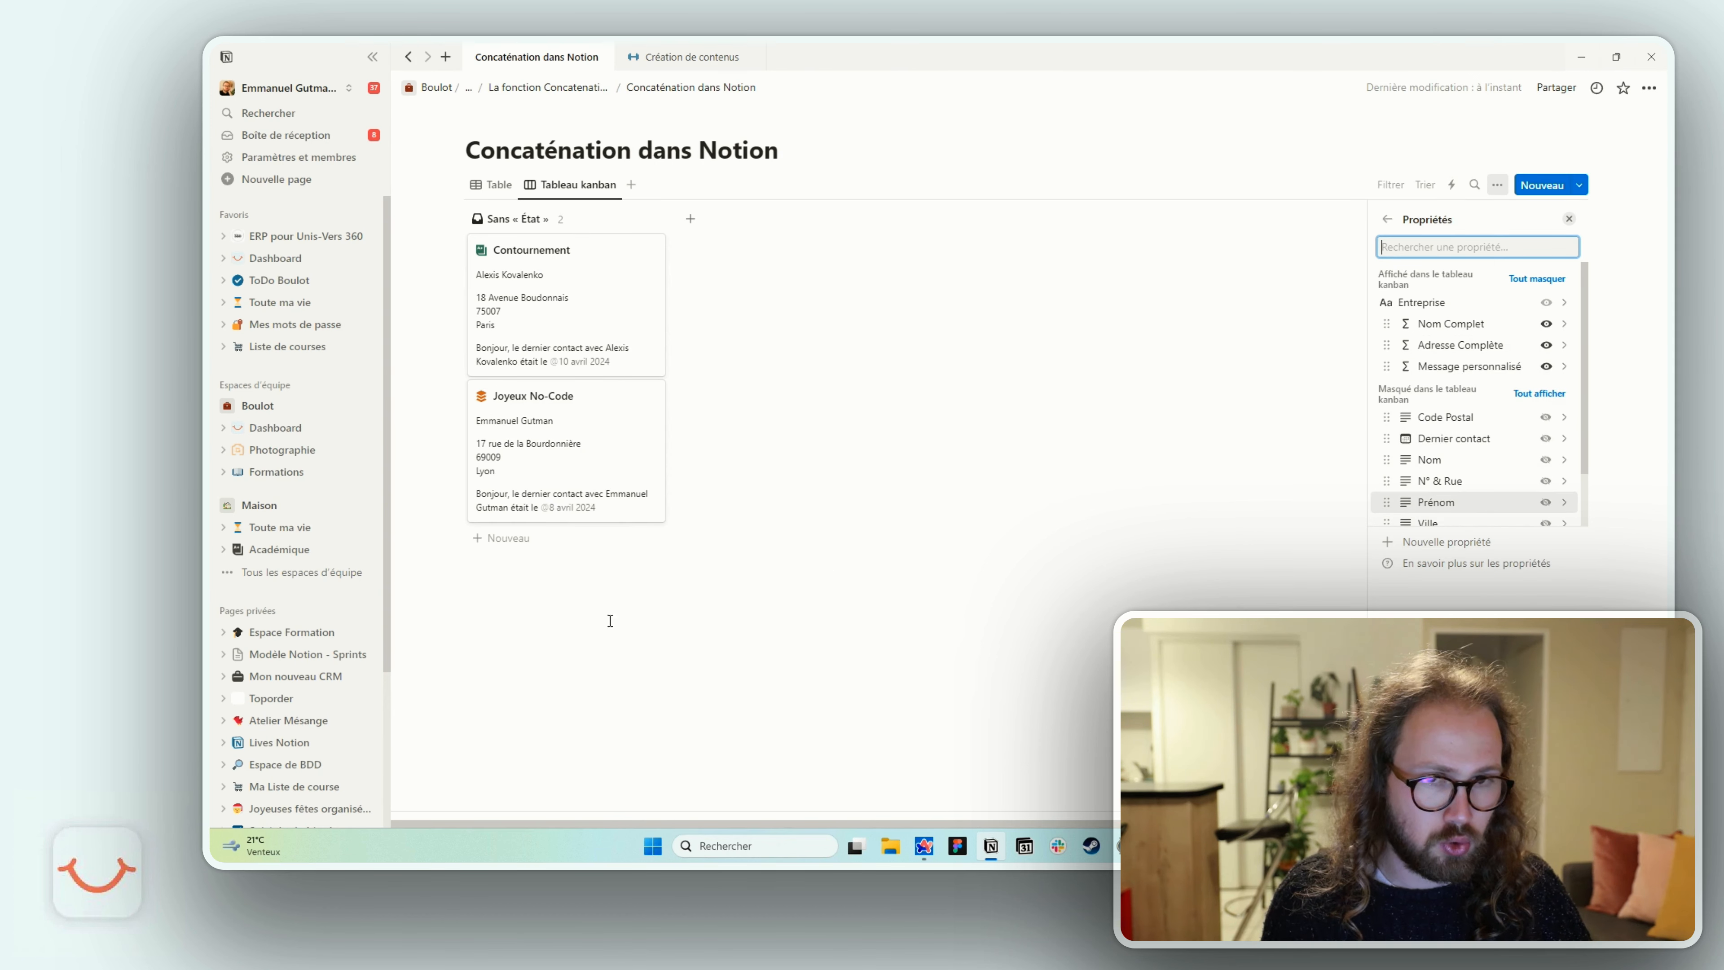
left_click(609, 620)
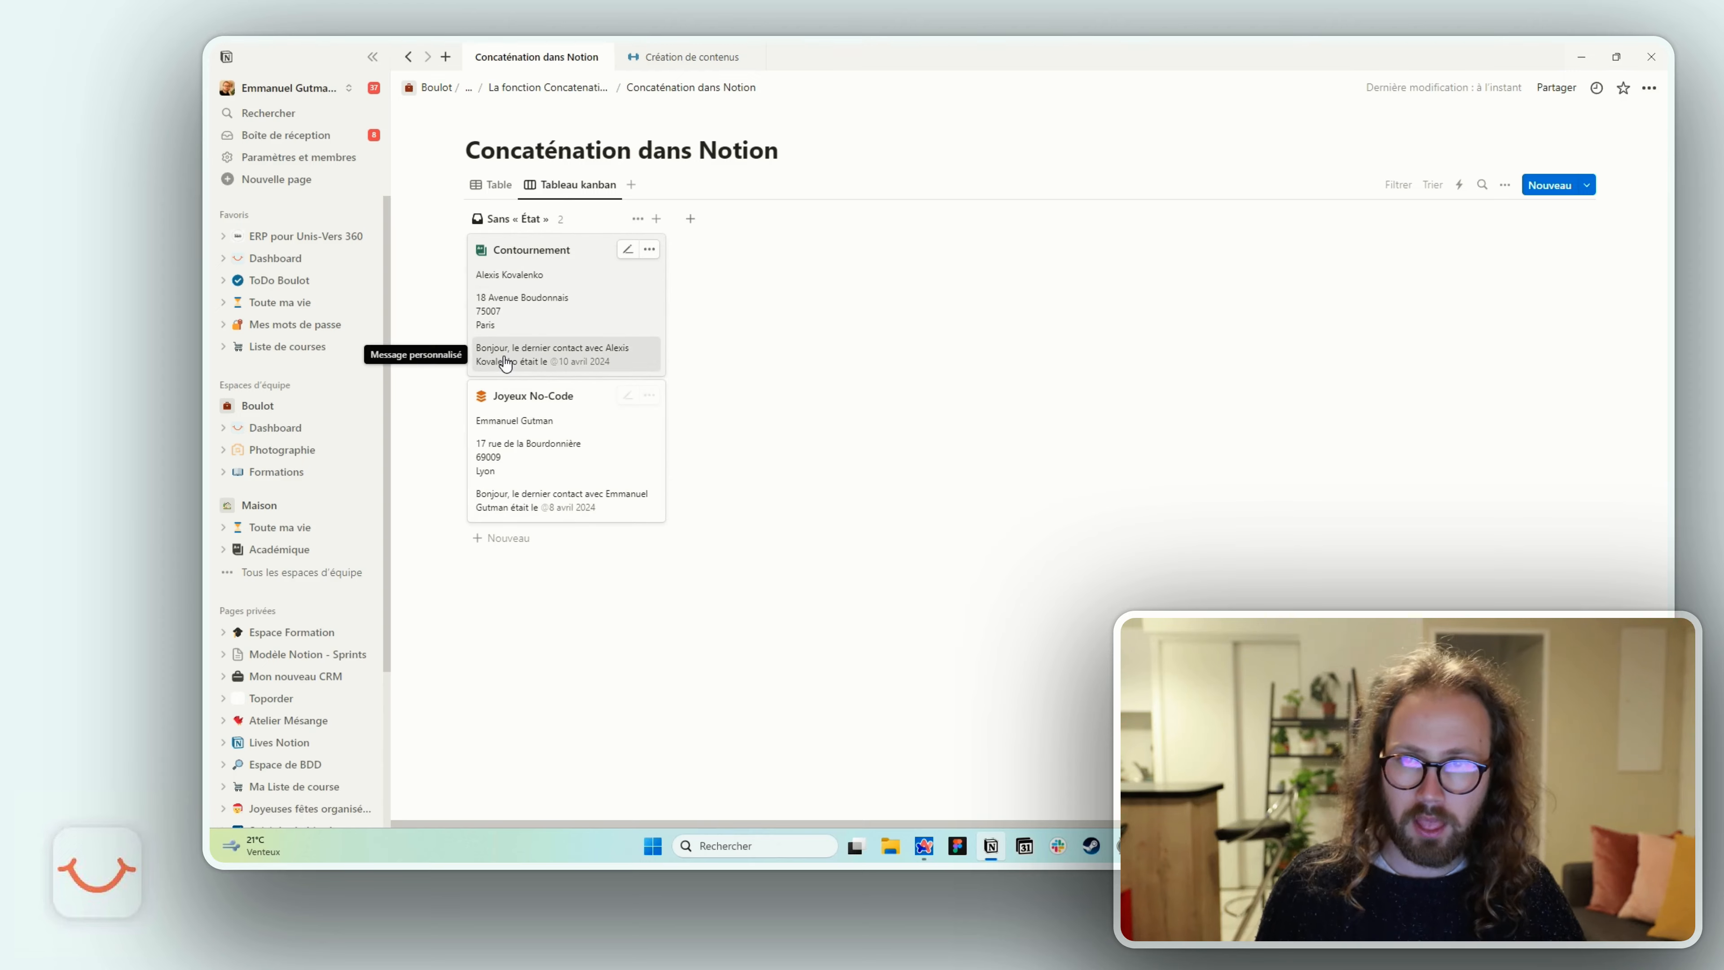